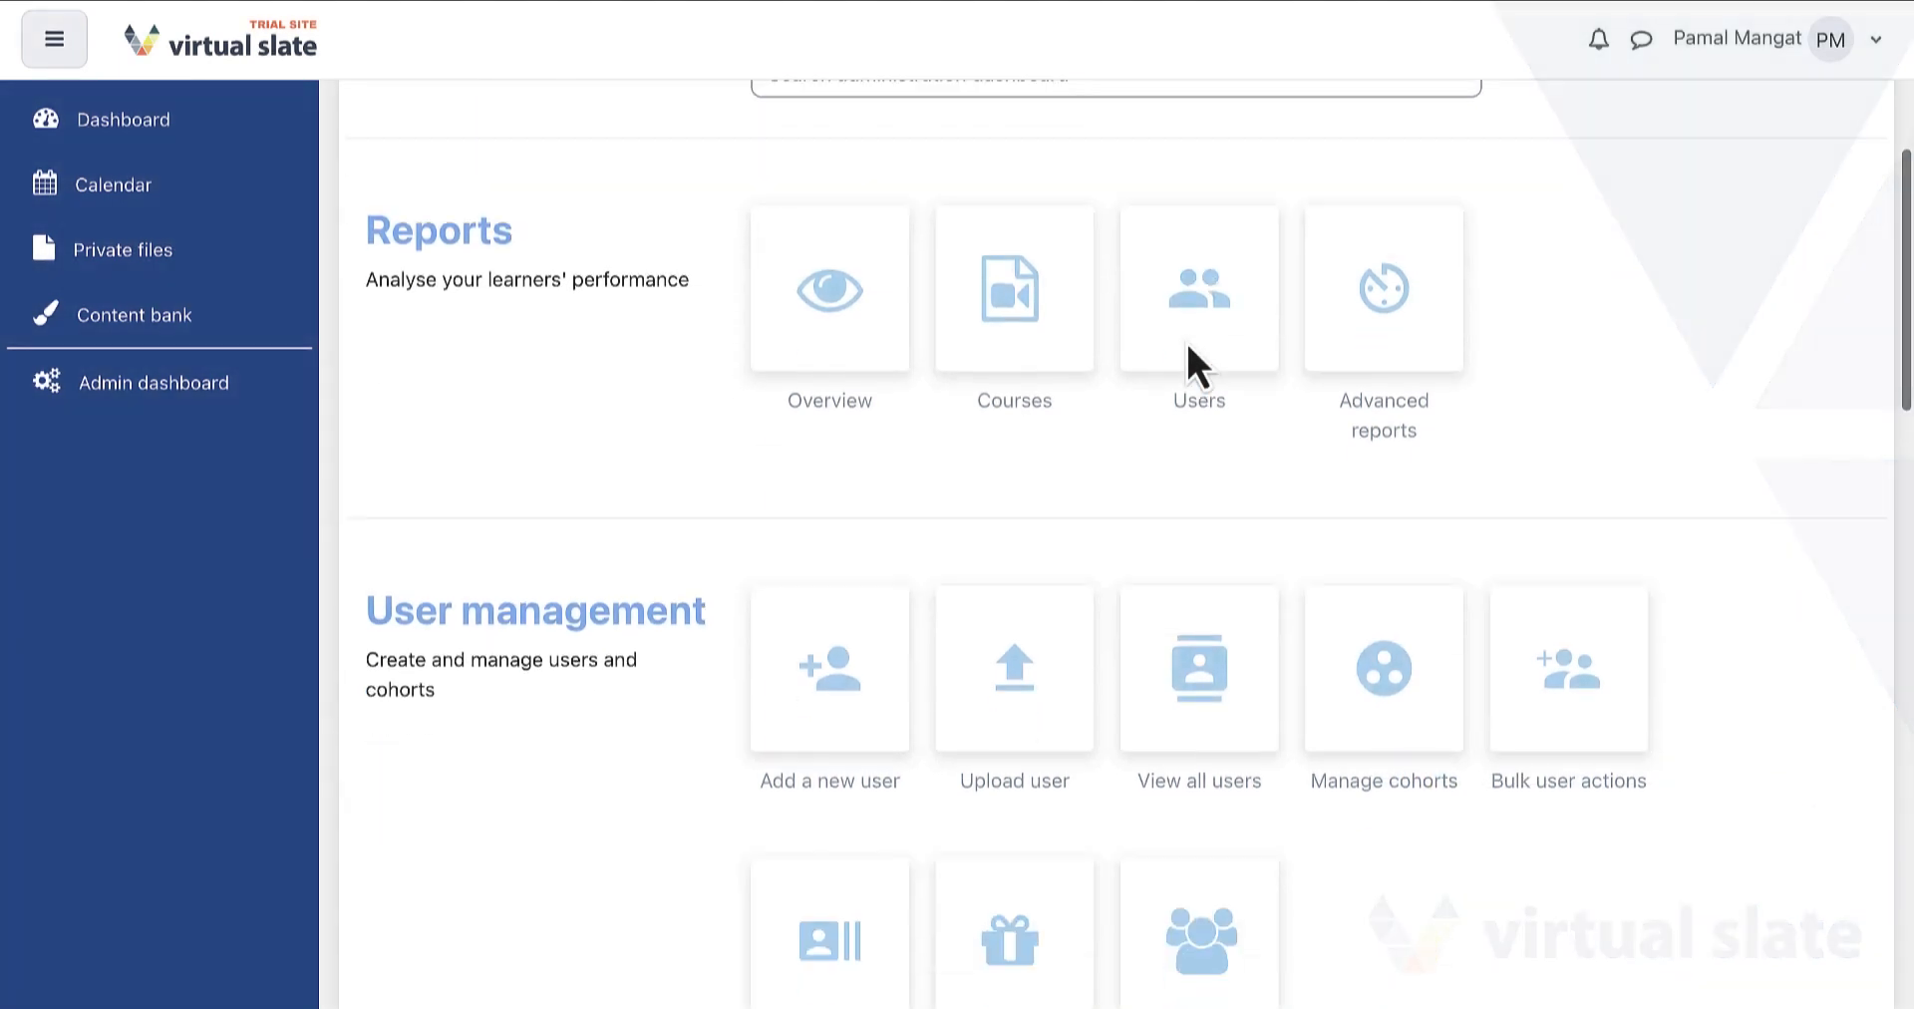
Step: Open the theme's login page settings and examine the background image, login box opacity and additional login form text options
{"action": "scroll", "coordinate": [1188, 347], "scroll_direction": "down", "scroll_amount": 7}
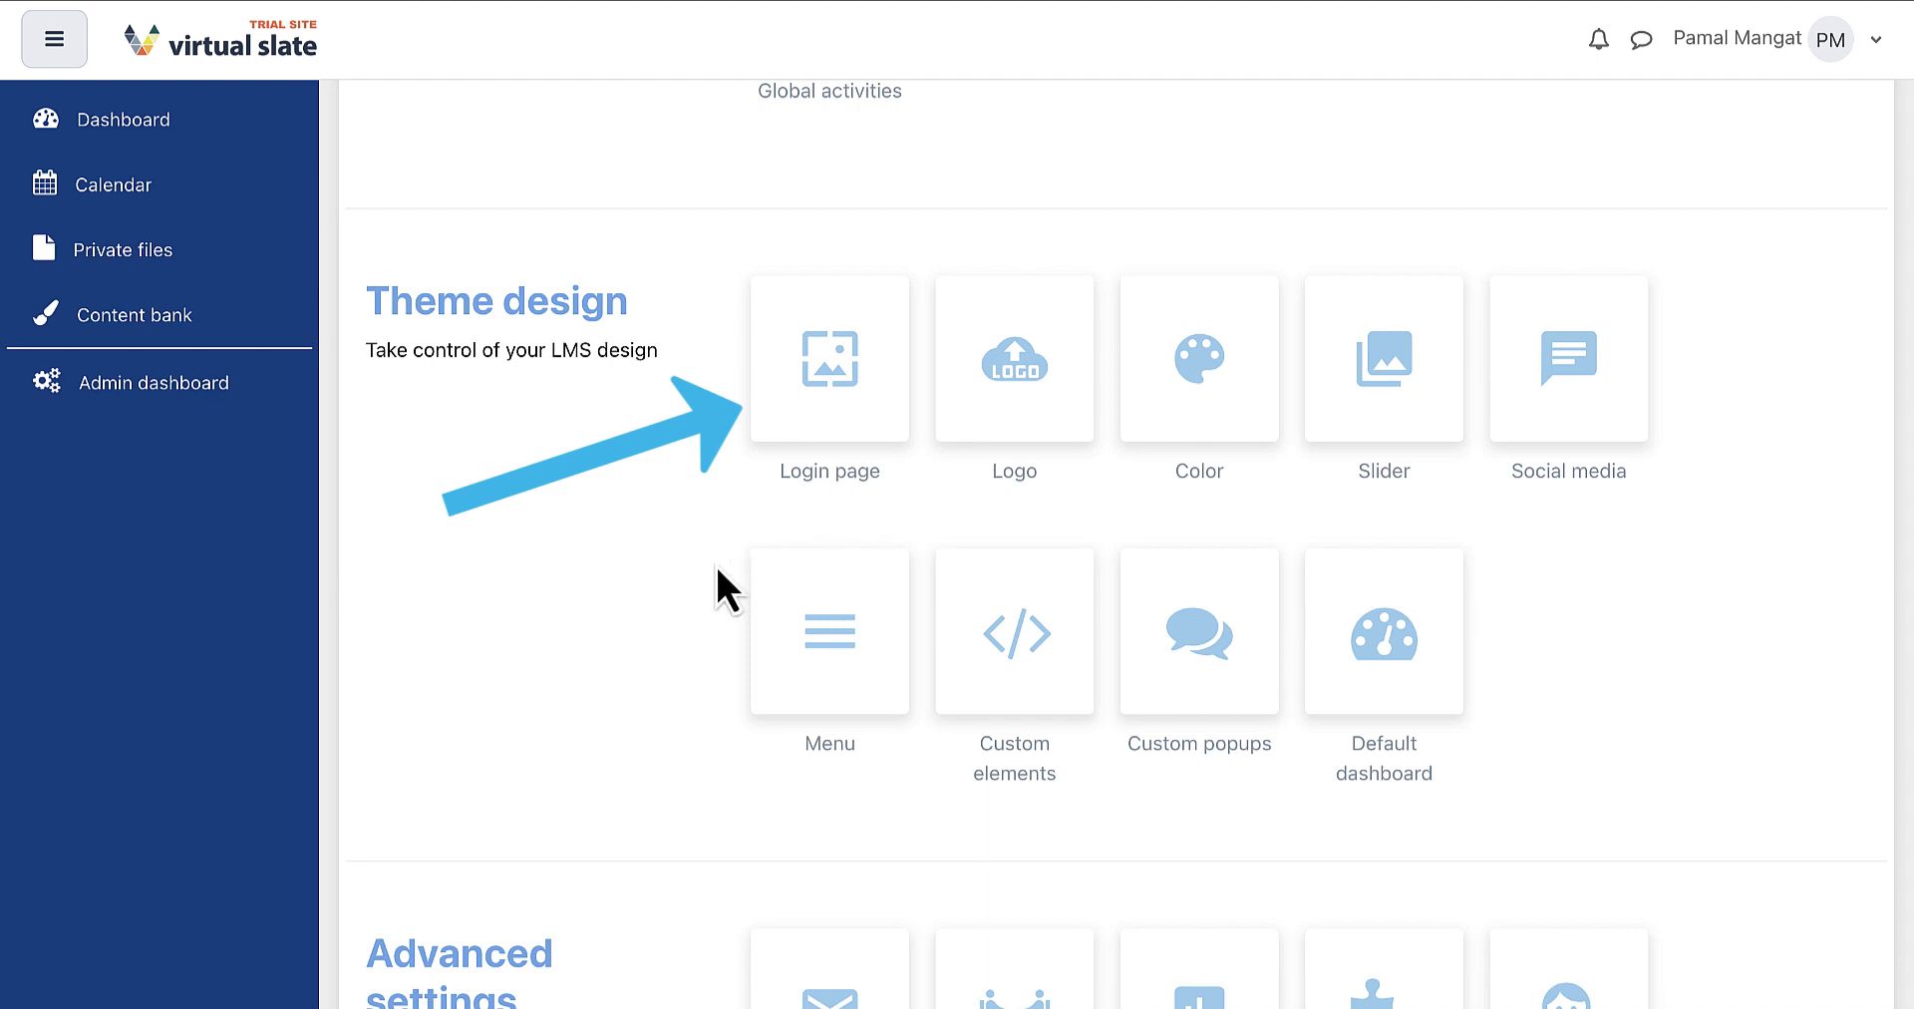
{"action": "left_click", "coordinate": [827, 394]}
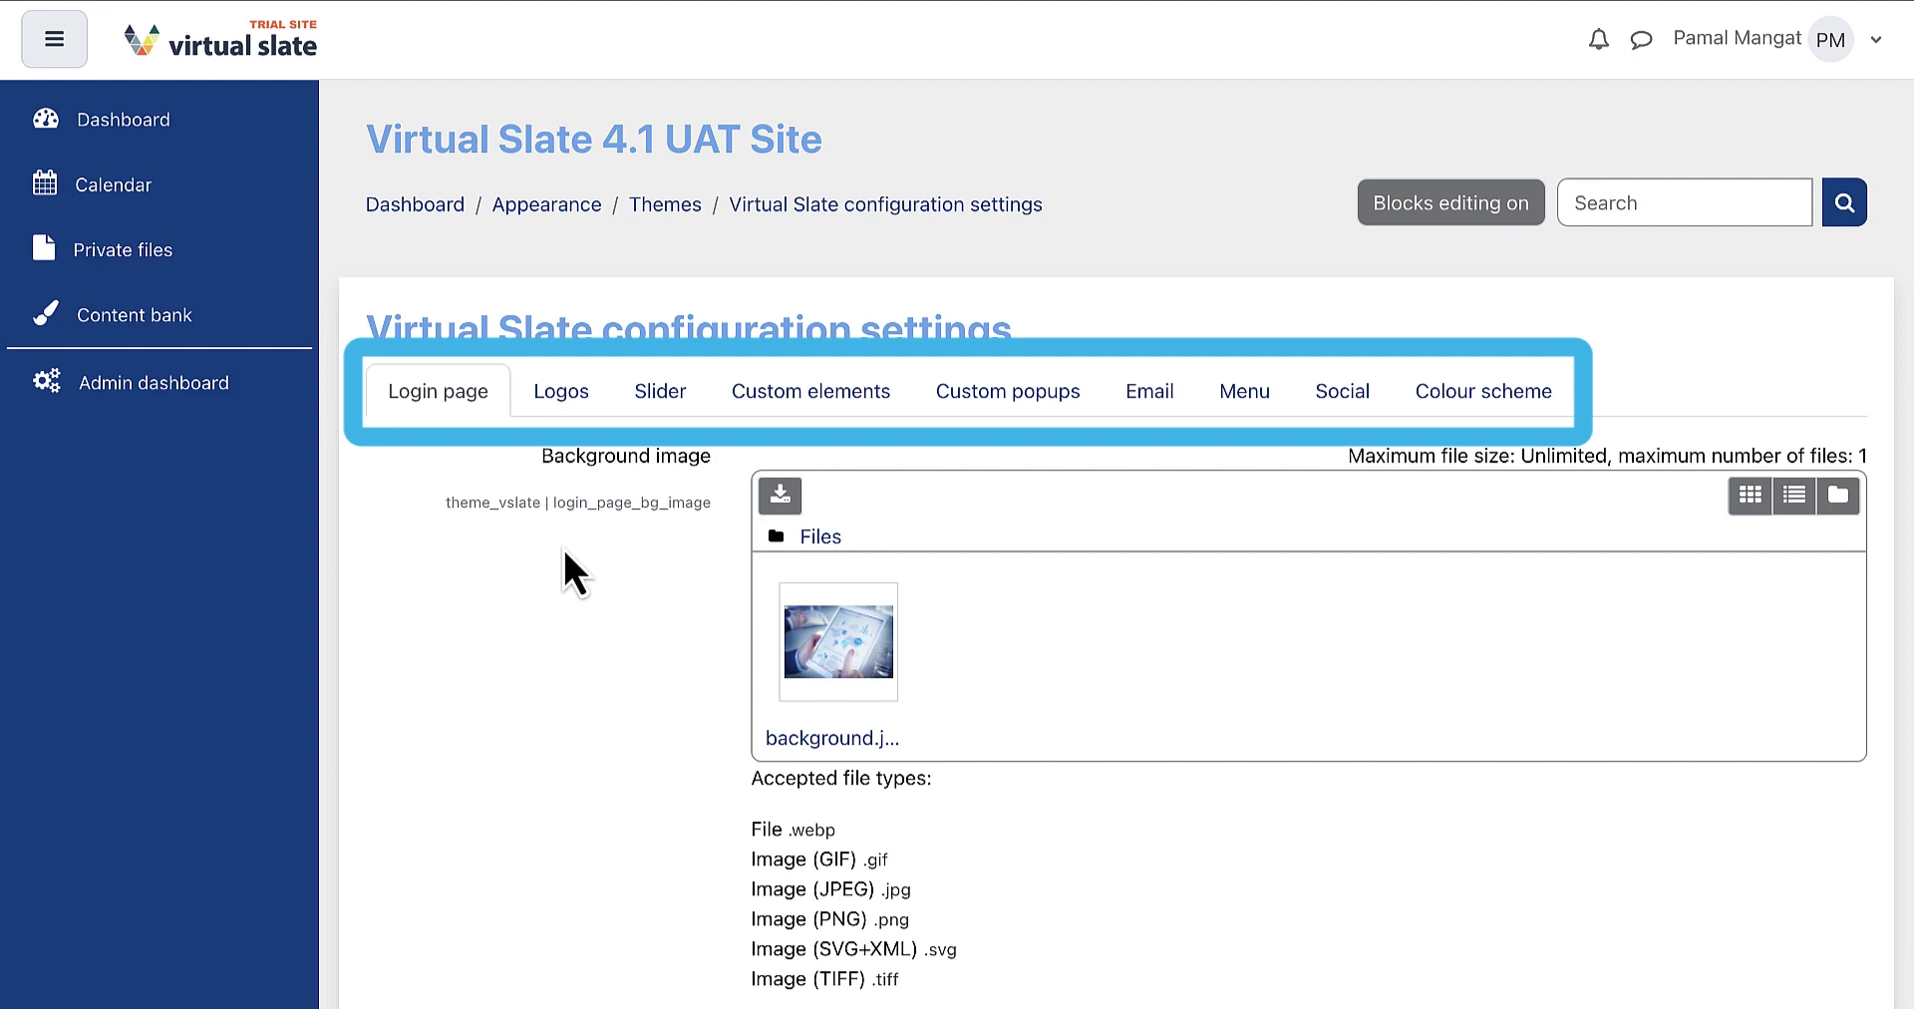
{"action": "scroll", "coordinate": [564, 552], "scroll_direction": "down", "scroll_amount": 3}
{"action": "scroll", "coordinate": [565, 553], "scroll_direction": "down", "scroll_amount": 3}
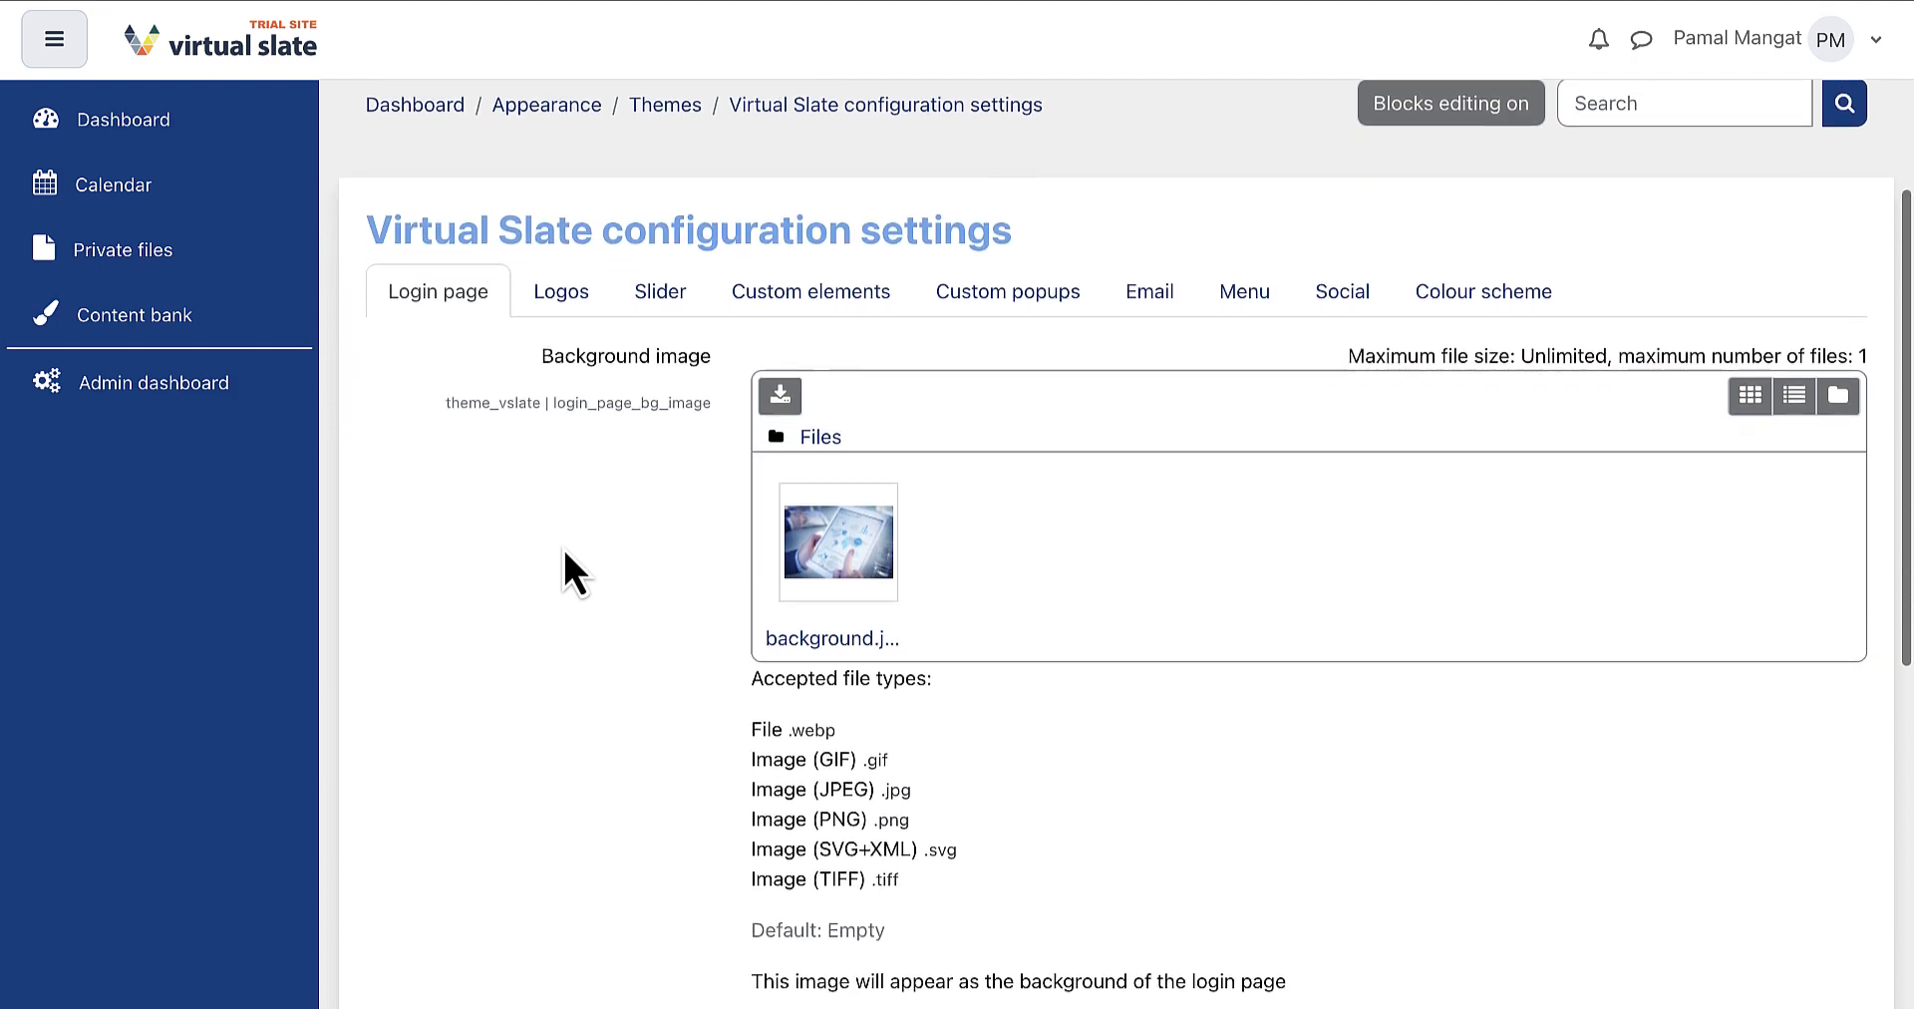
{"action": "scroll", "coordinate": [565, 552], "scroll_direction": "down", "scroll_amount": 1}
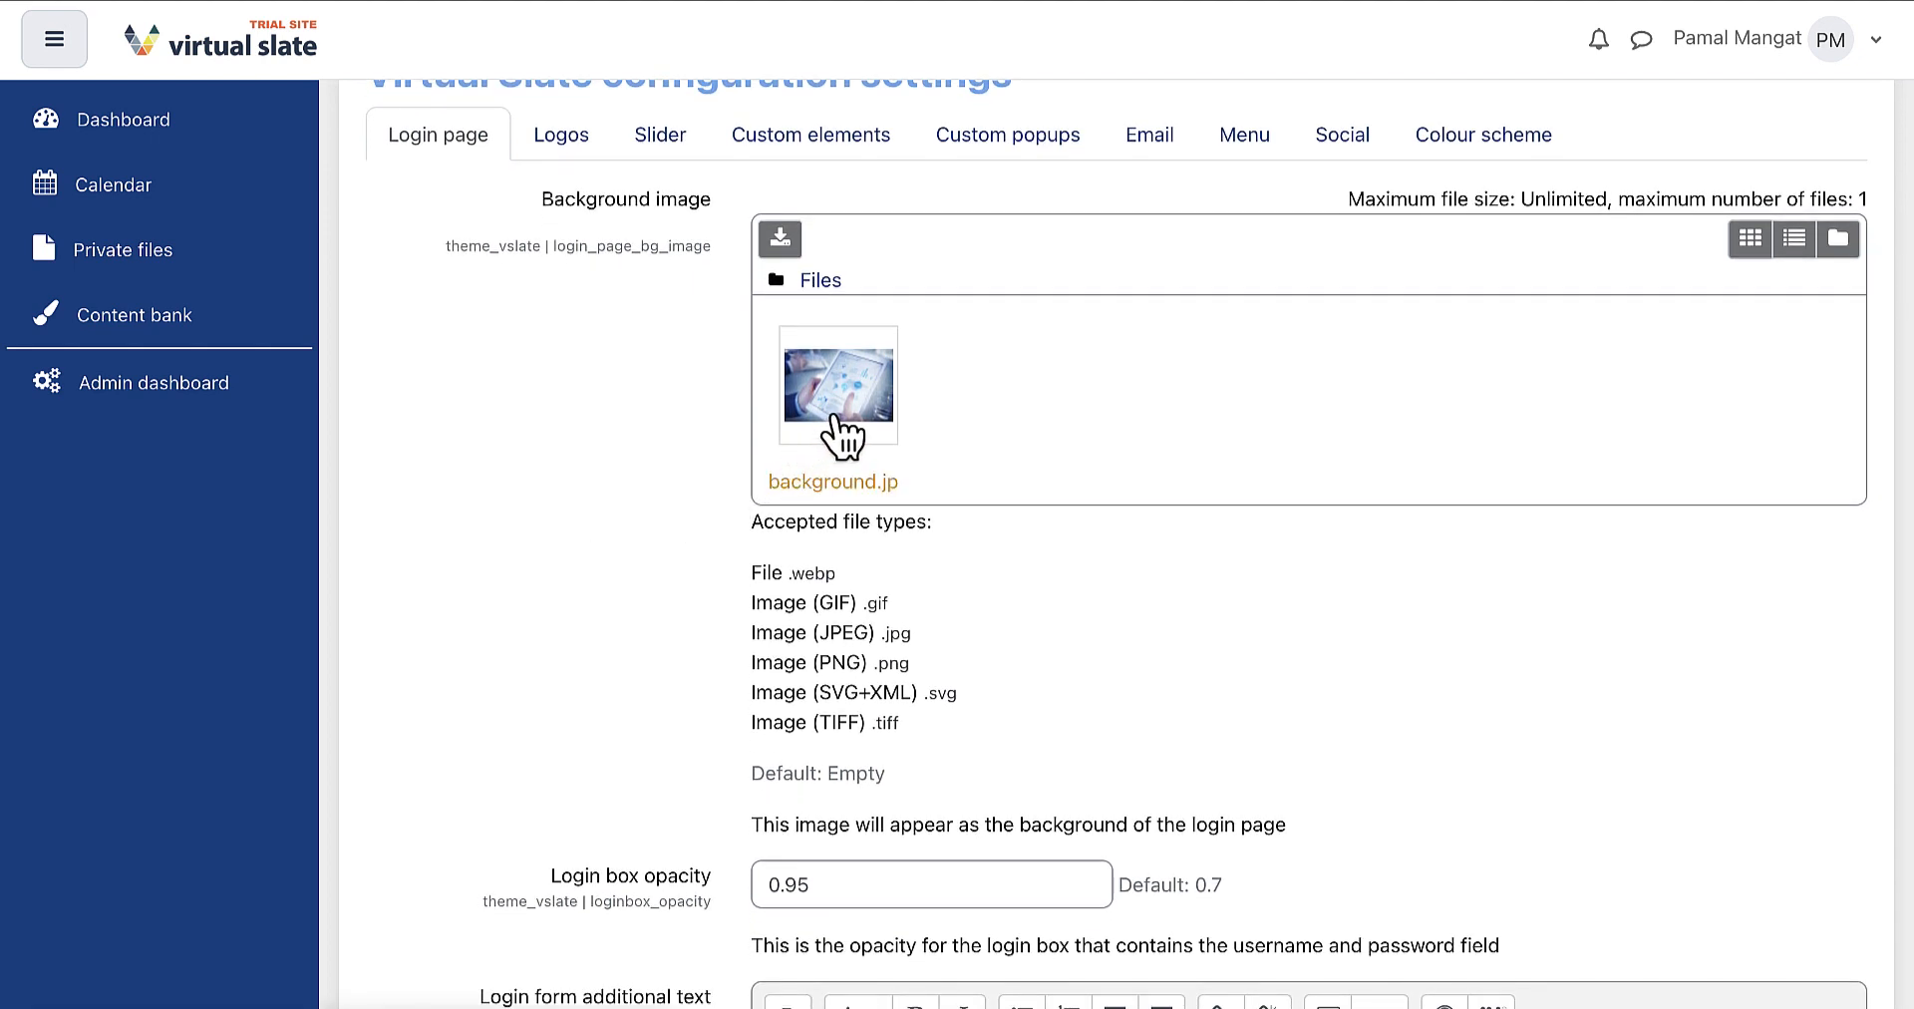
{"action": "scroll", "coordinate": [653, 573], "scroll_direction": "down", "scroll_amount": 3}
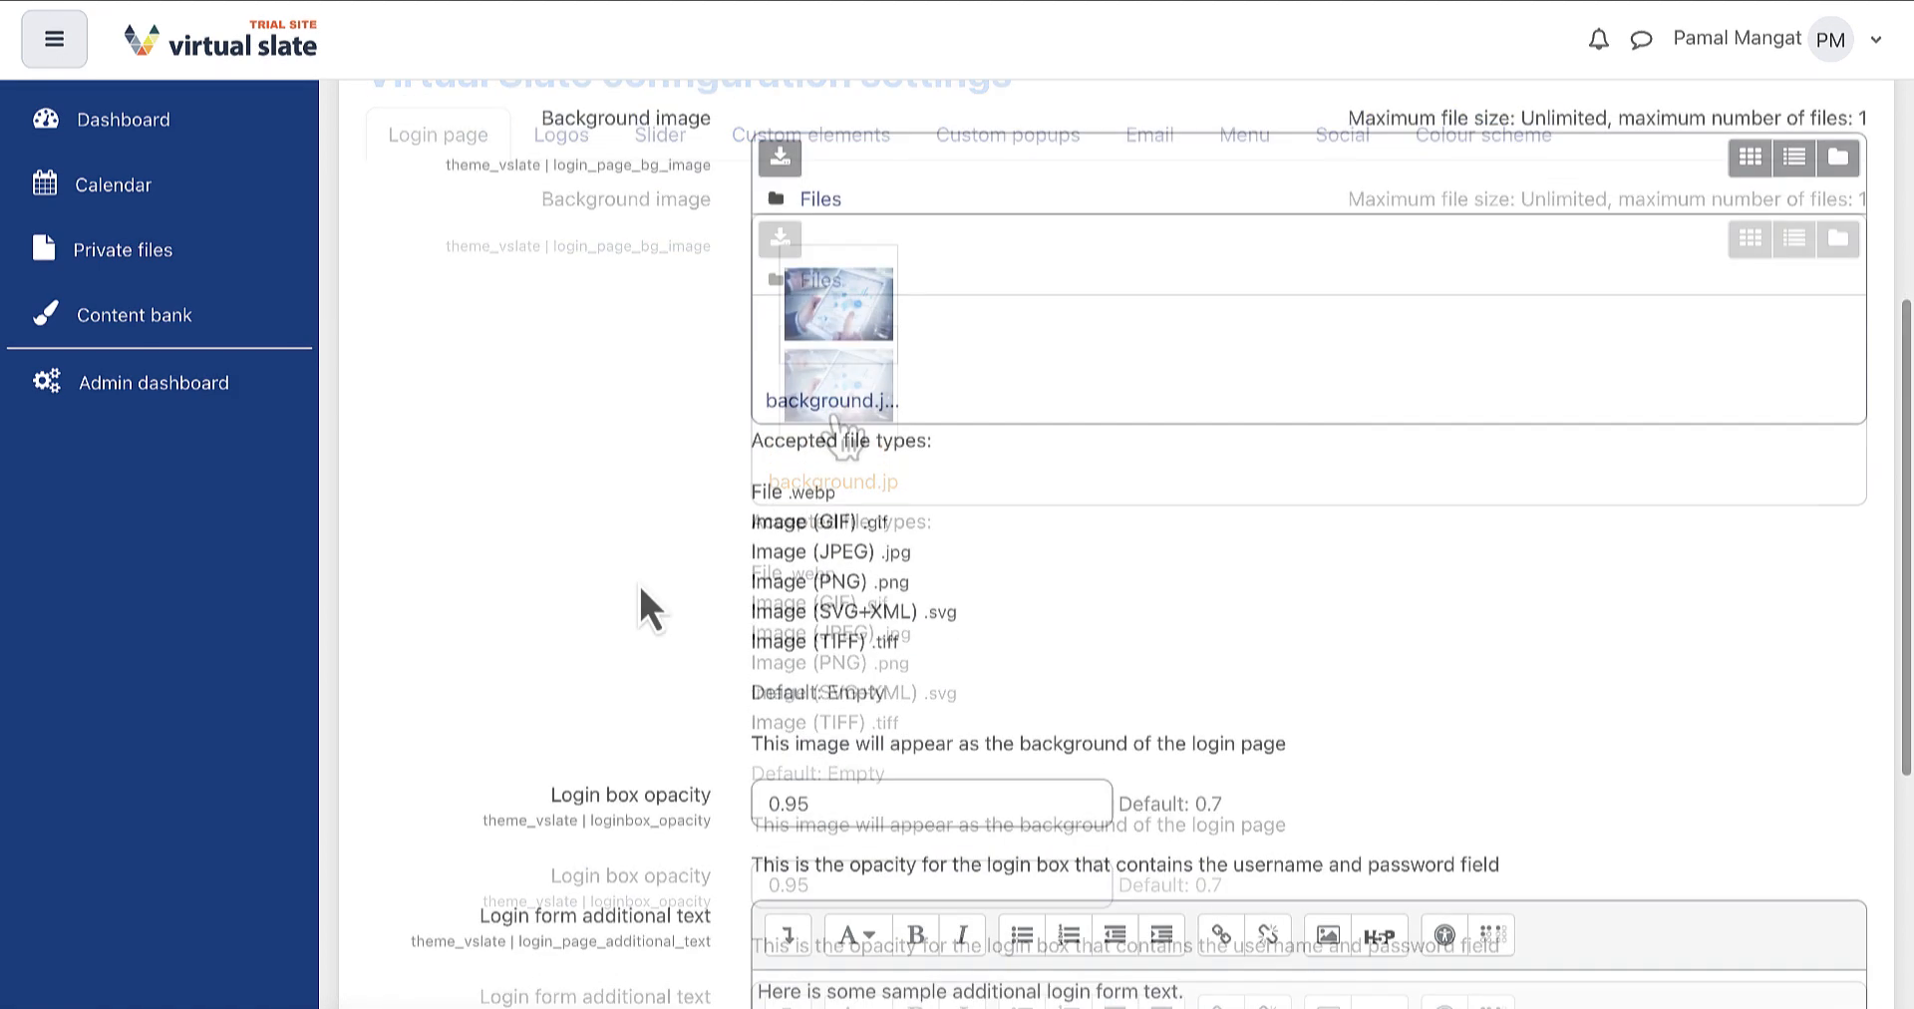
{"action": "scroll", "coordinate": [640, 588], "scroll_direction": "down", "scroll_amount": 3}
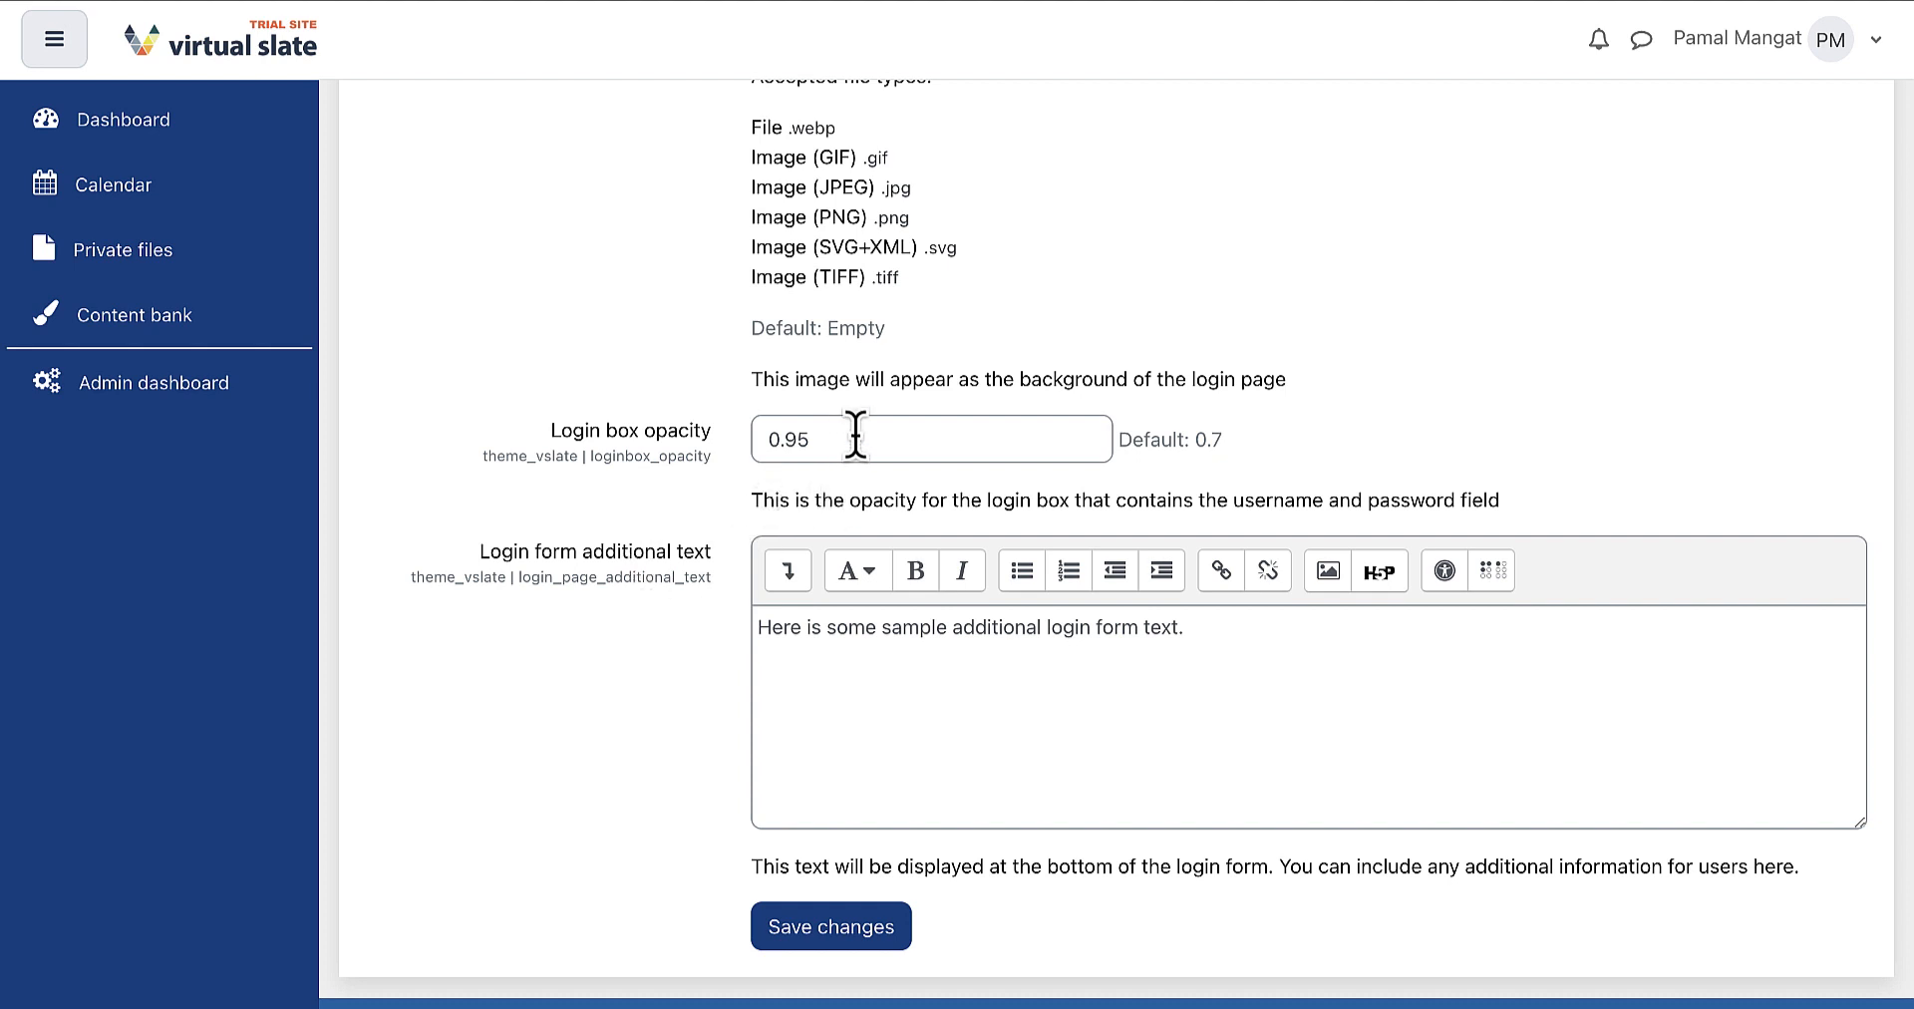
{"action": "scroll", "coordinate": [856, 436], "scroll_direction": "down", "scroll_amount": 1}
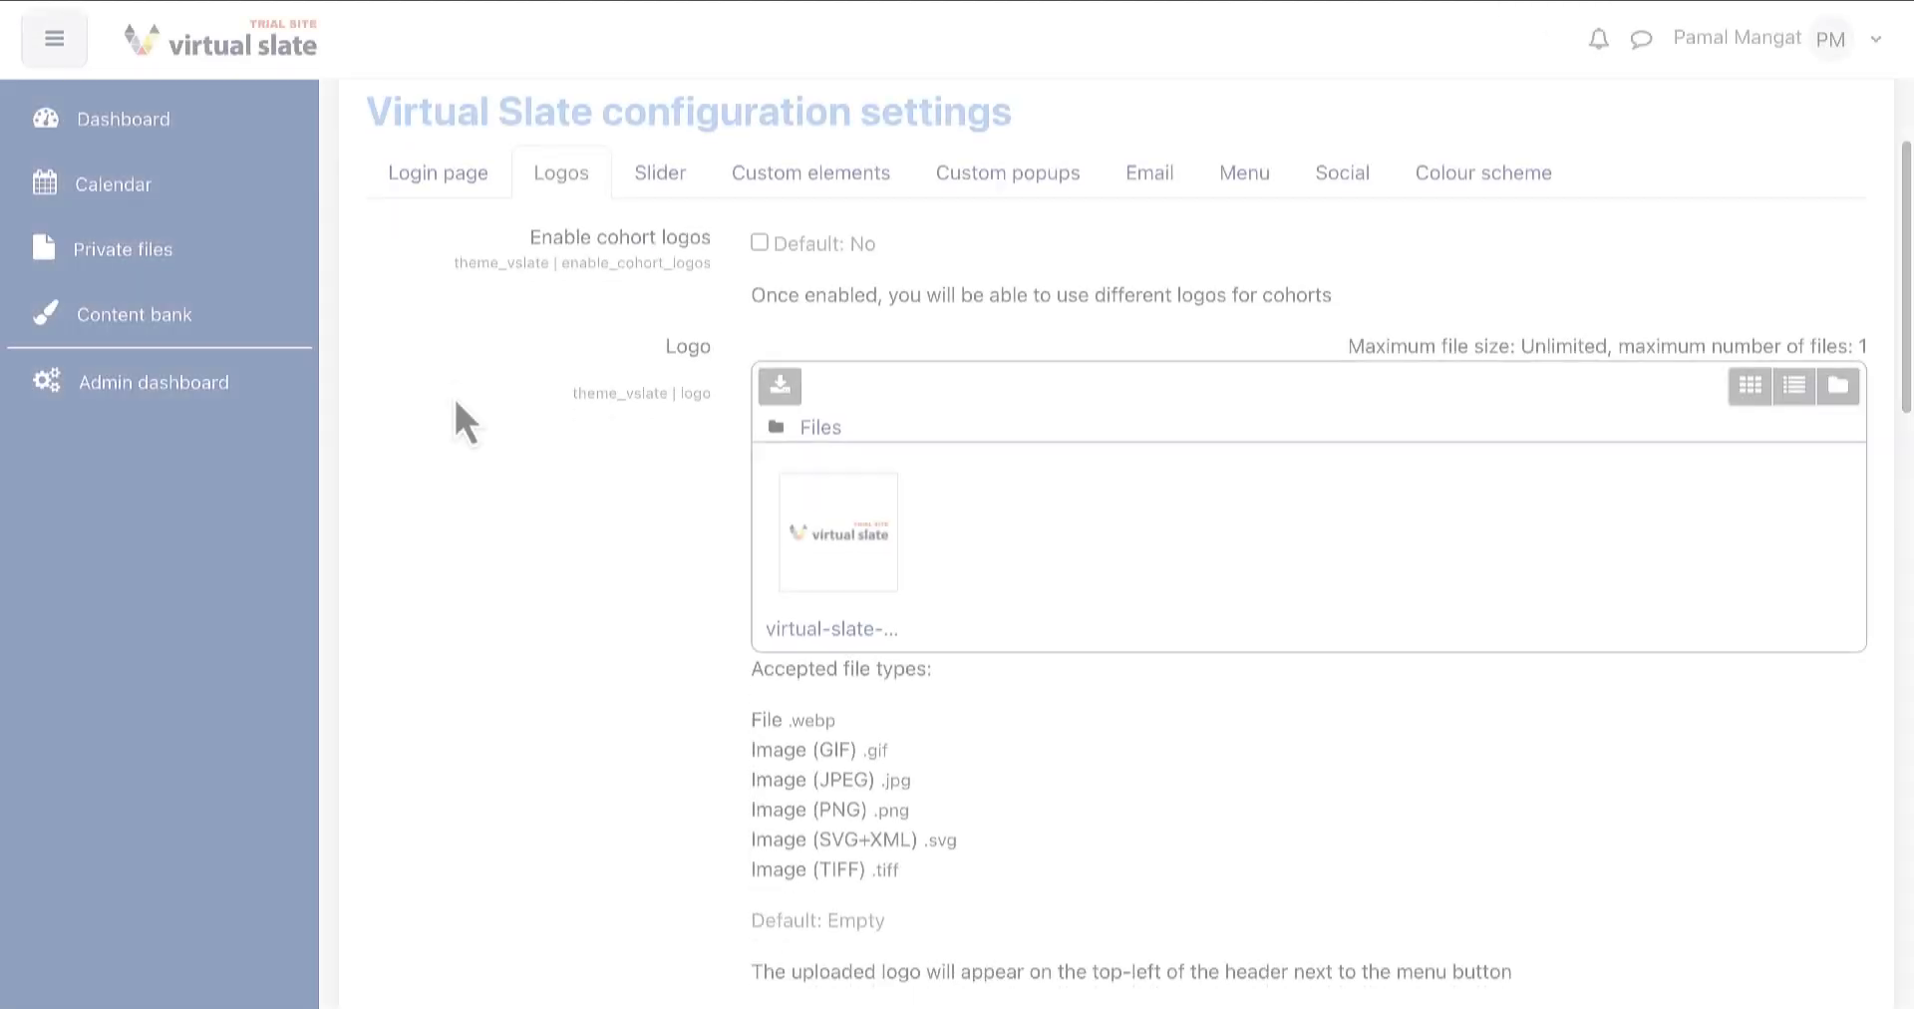
Step: Examine the logo settings for the header, footer, login page and favicon
{"action": "scroll", "coordinate": [455, 400], "scroll_direction": "down", "scroll_amount": 2}
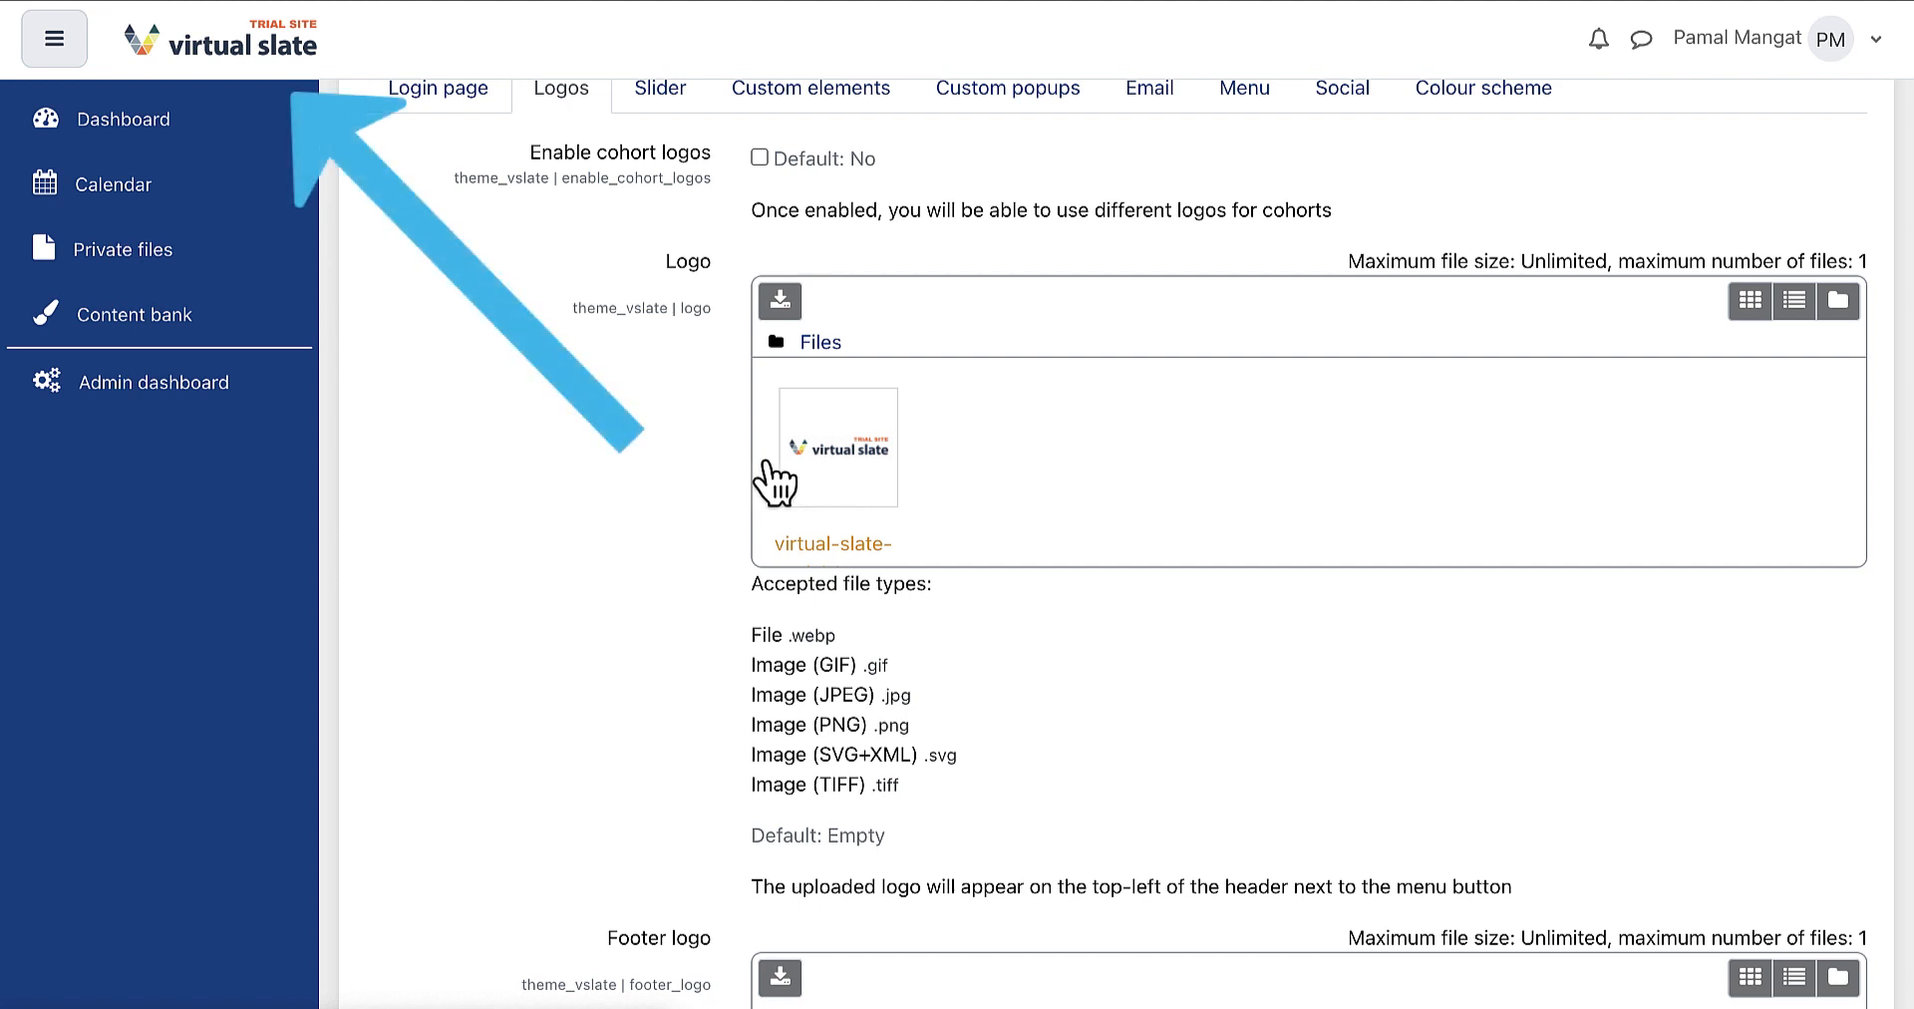
{"action": "scroll", "coordinate": [644, 499], "scroll_direction": "down", "scroll_amount": 2}
{"action": "scroll", "coordinate": [644, 482], "scroll_direction": "down", "scroll_amount": 5}
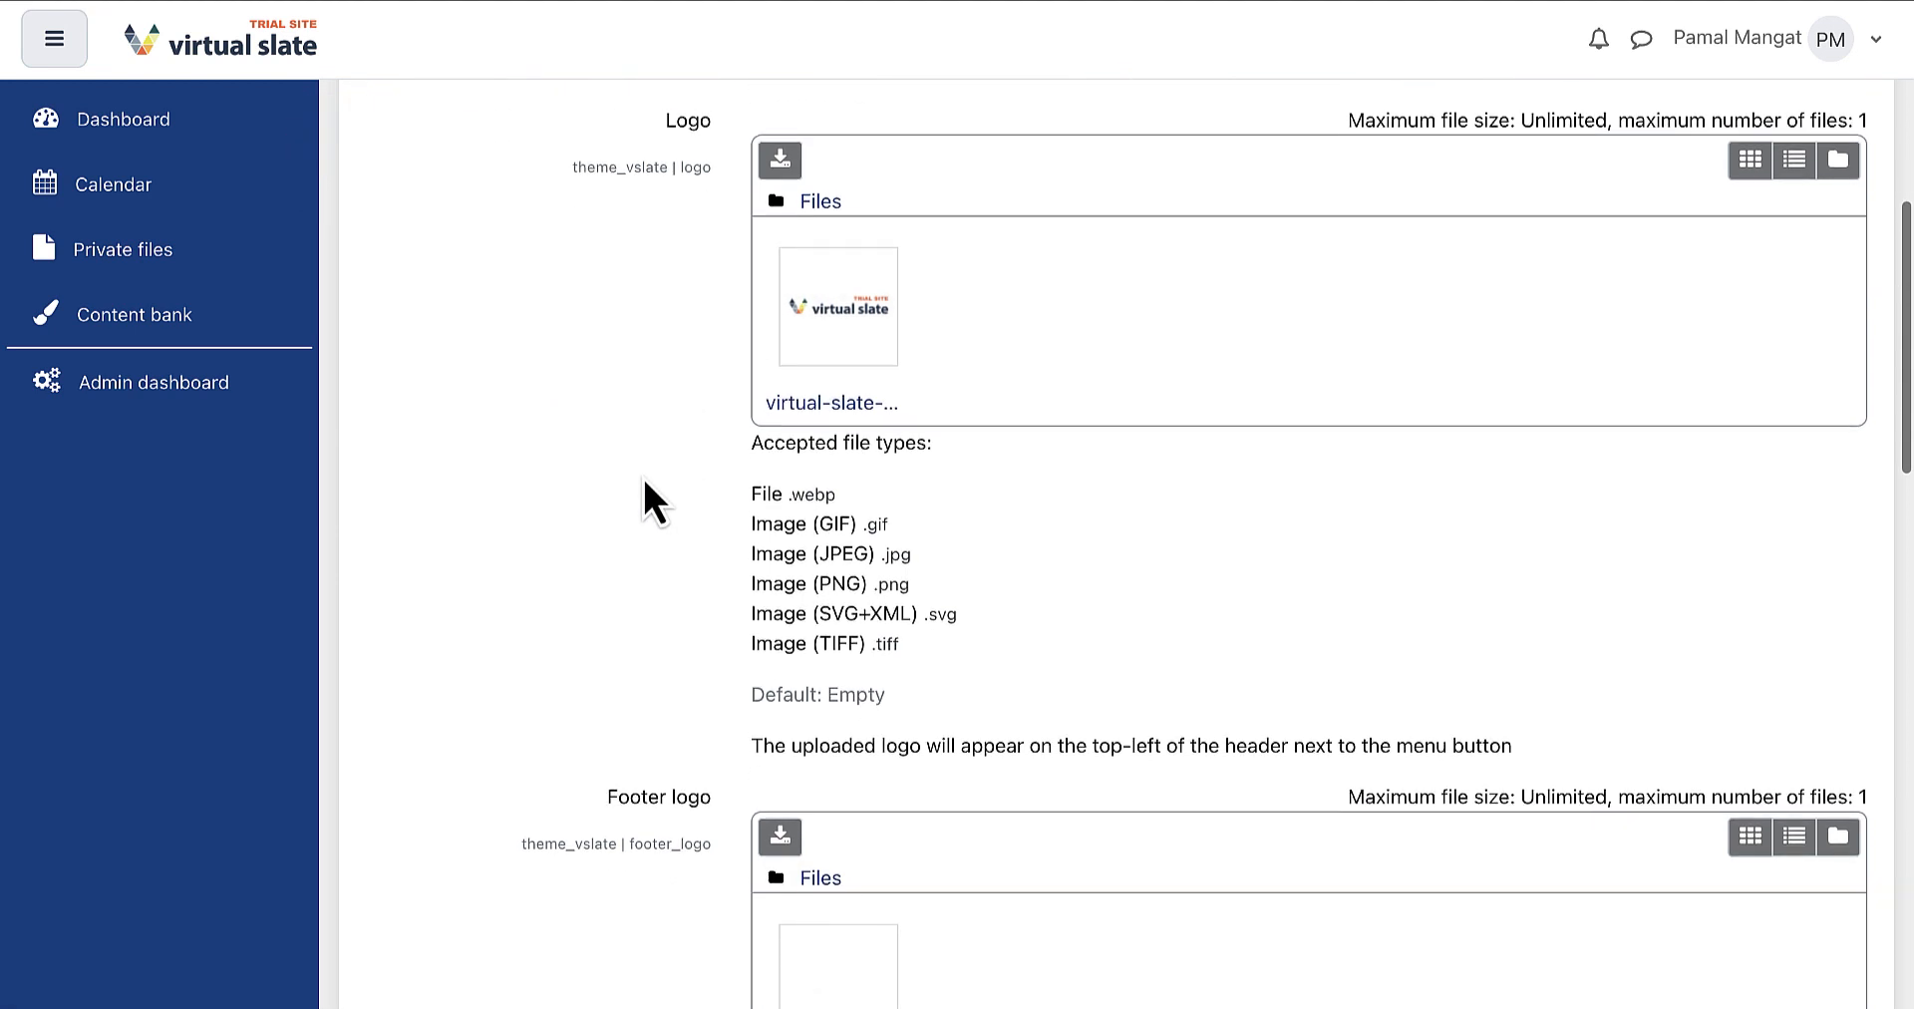
{"action": "scroll", "coordinate": [642, 475], "scroll_direction": "down", "scroll_amount": 1}
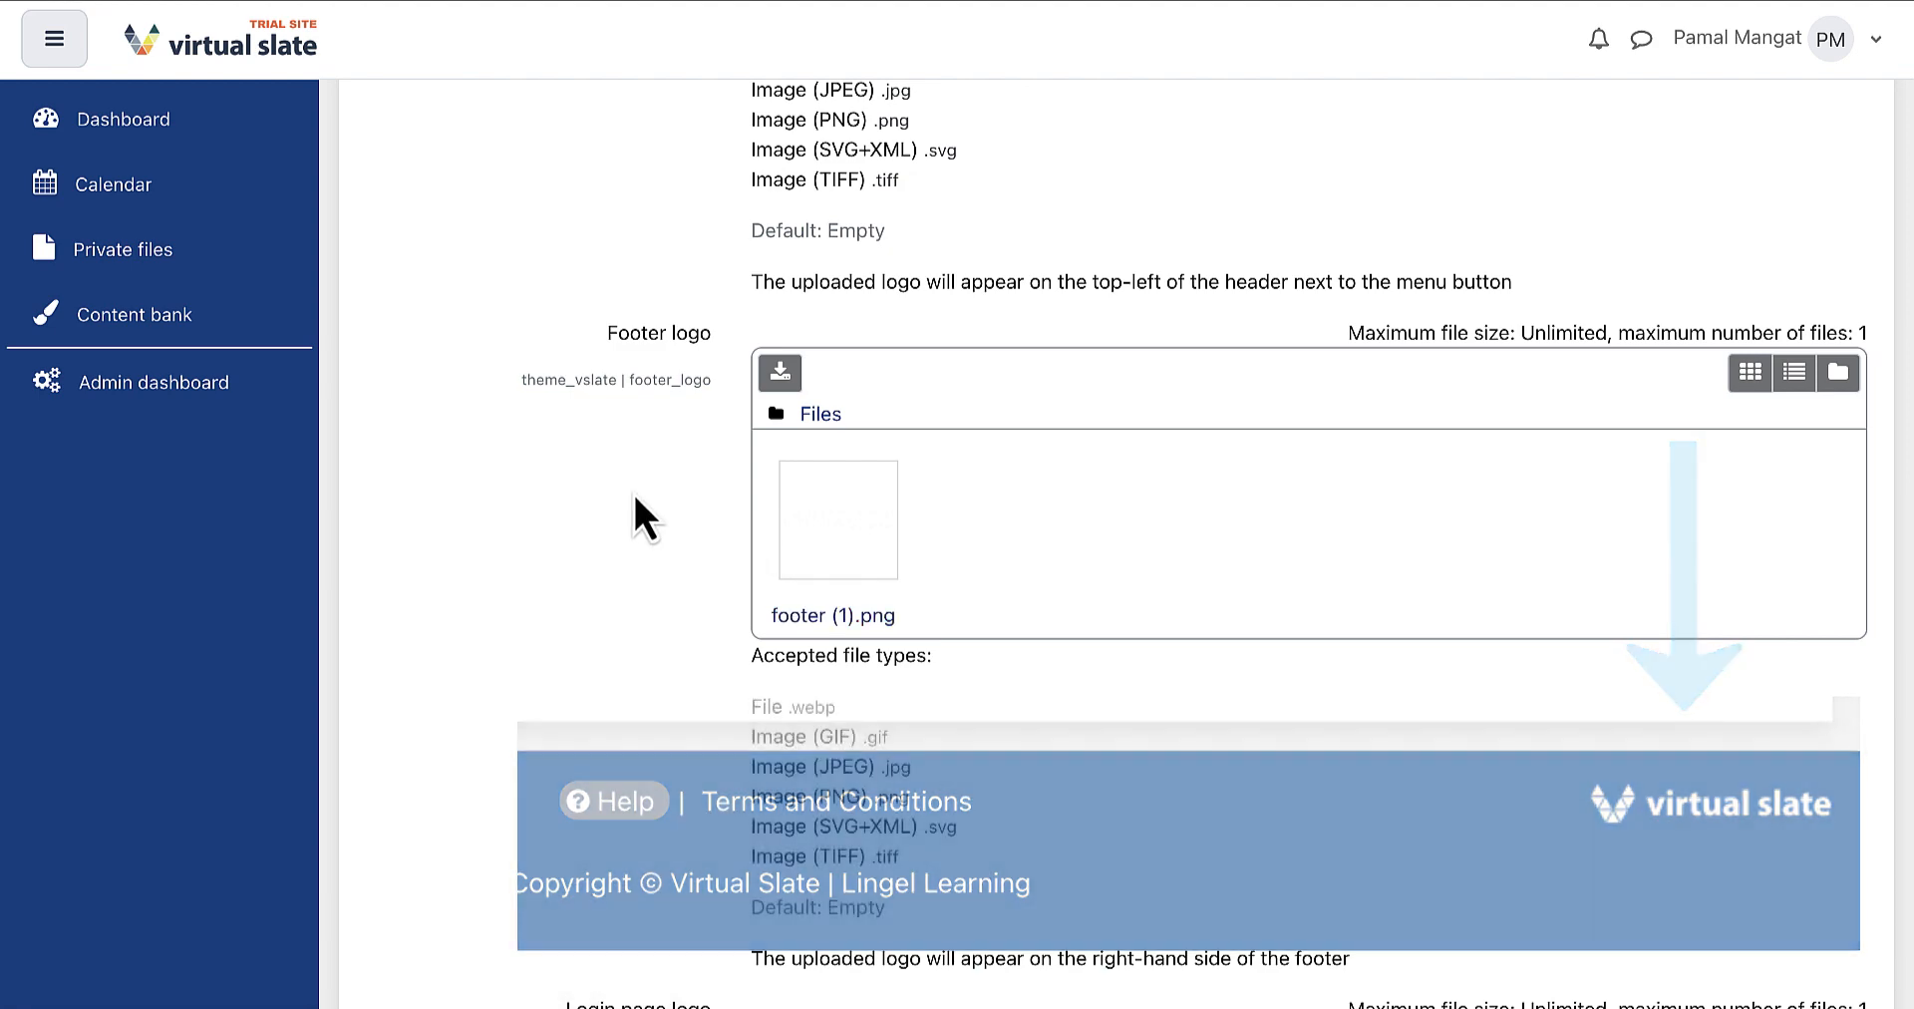
{"action": "scroll", "coordinate": [634, 496], "scroll_direction": "down", "scroll_amount": 1}
{"action": "scroll", "coordinate": [634, 495], "scroll_direction": "down", "scroll_amount": 5}
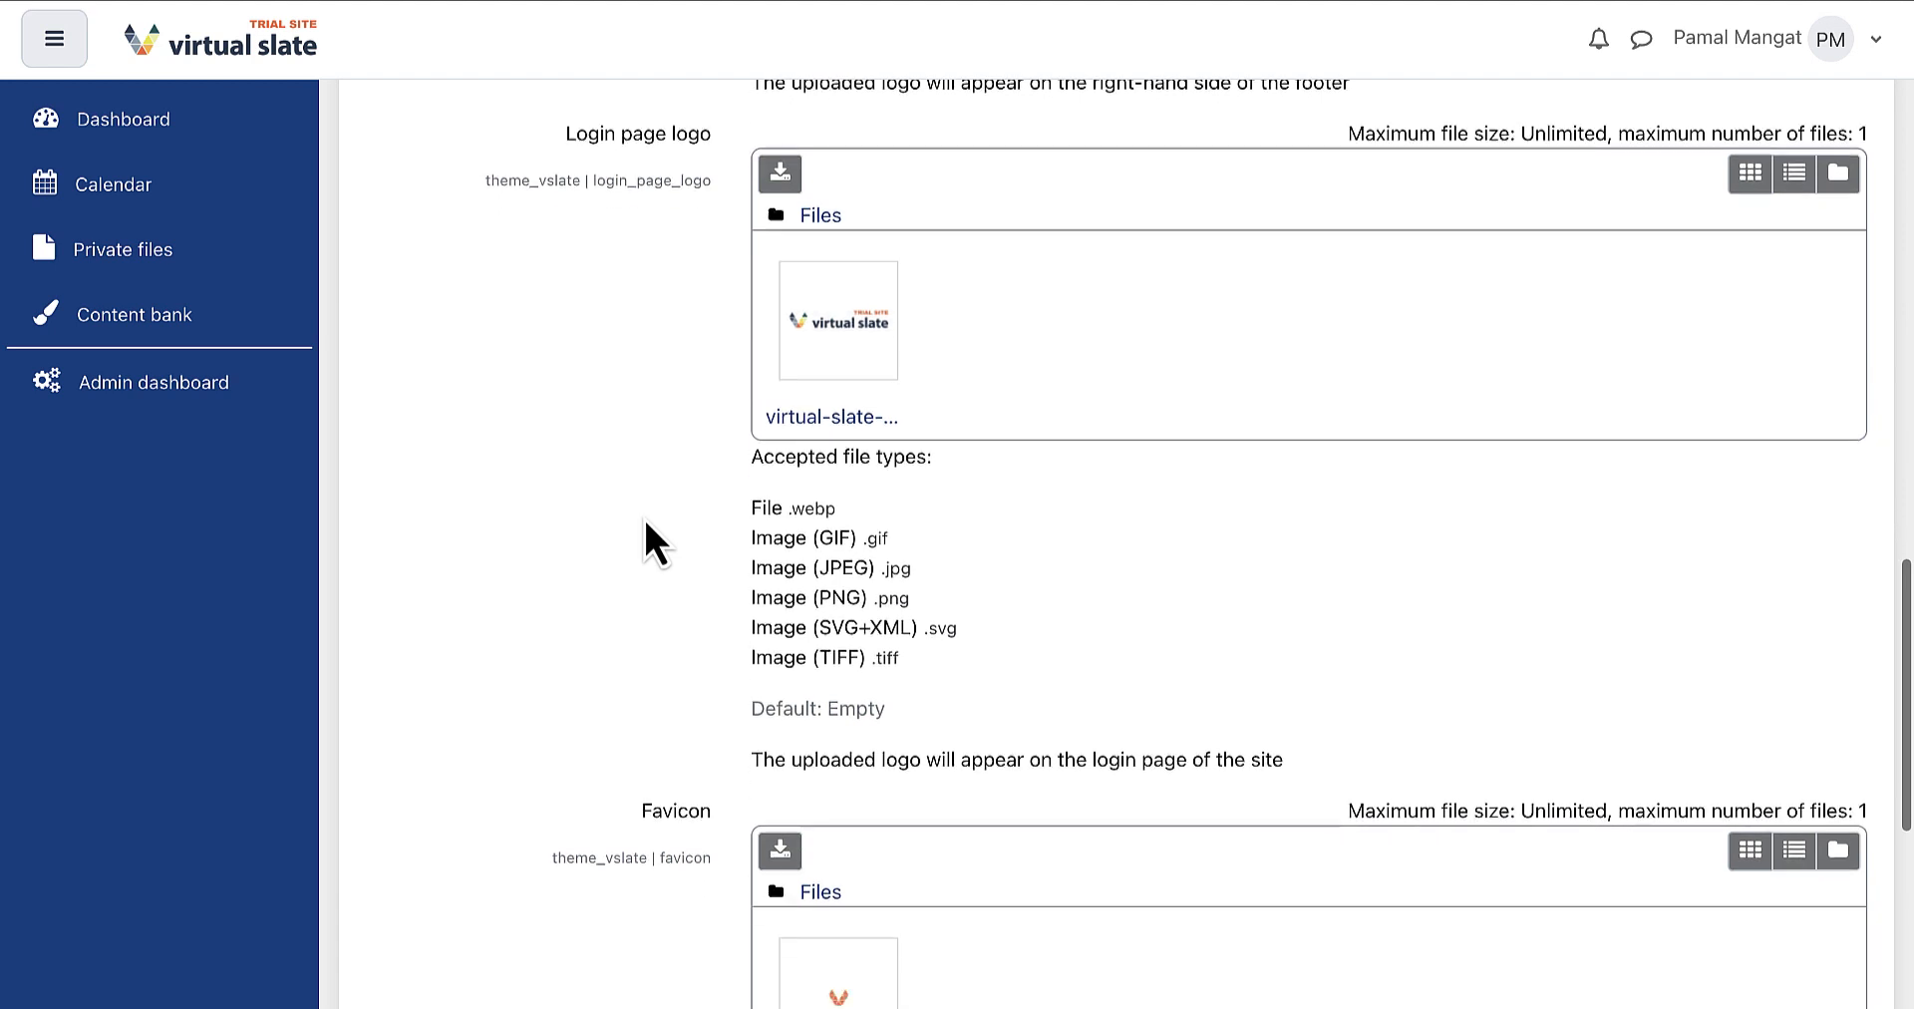
{"action": "scroll", "coordinate": [645, 523], "scroll_direction": "down", "scroll_amount": 2}
{"action": "scroll", "coordinate": [645, 522], "scroll_direction": "down", "scroll_amount": 3}
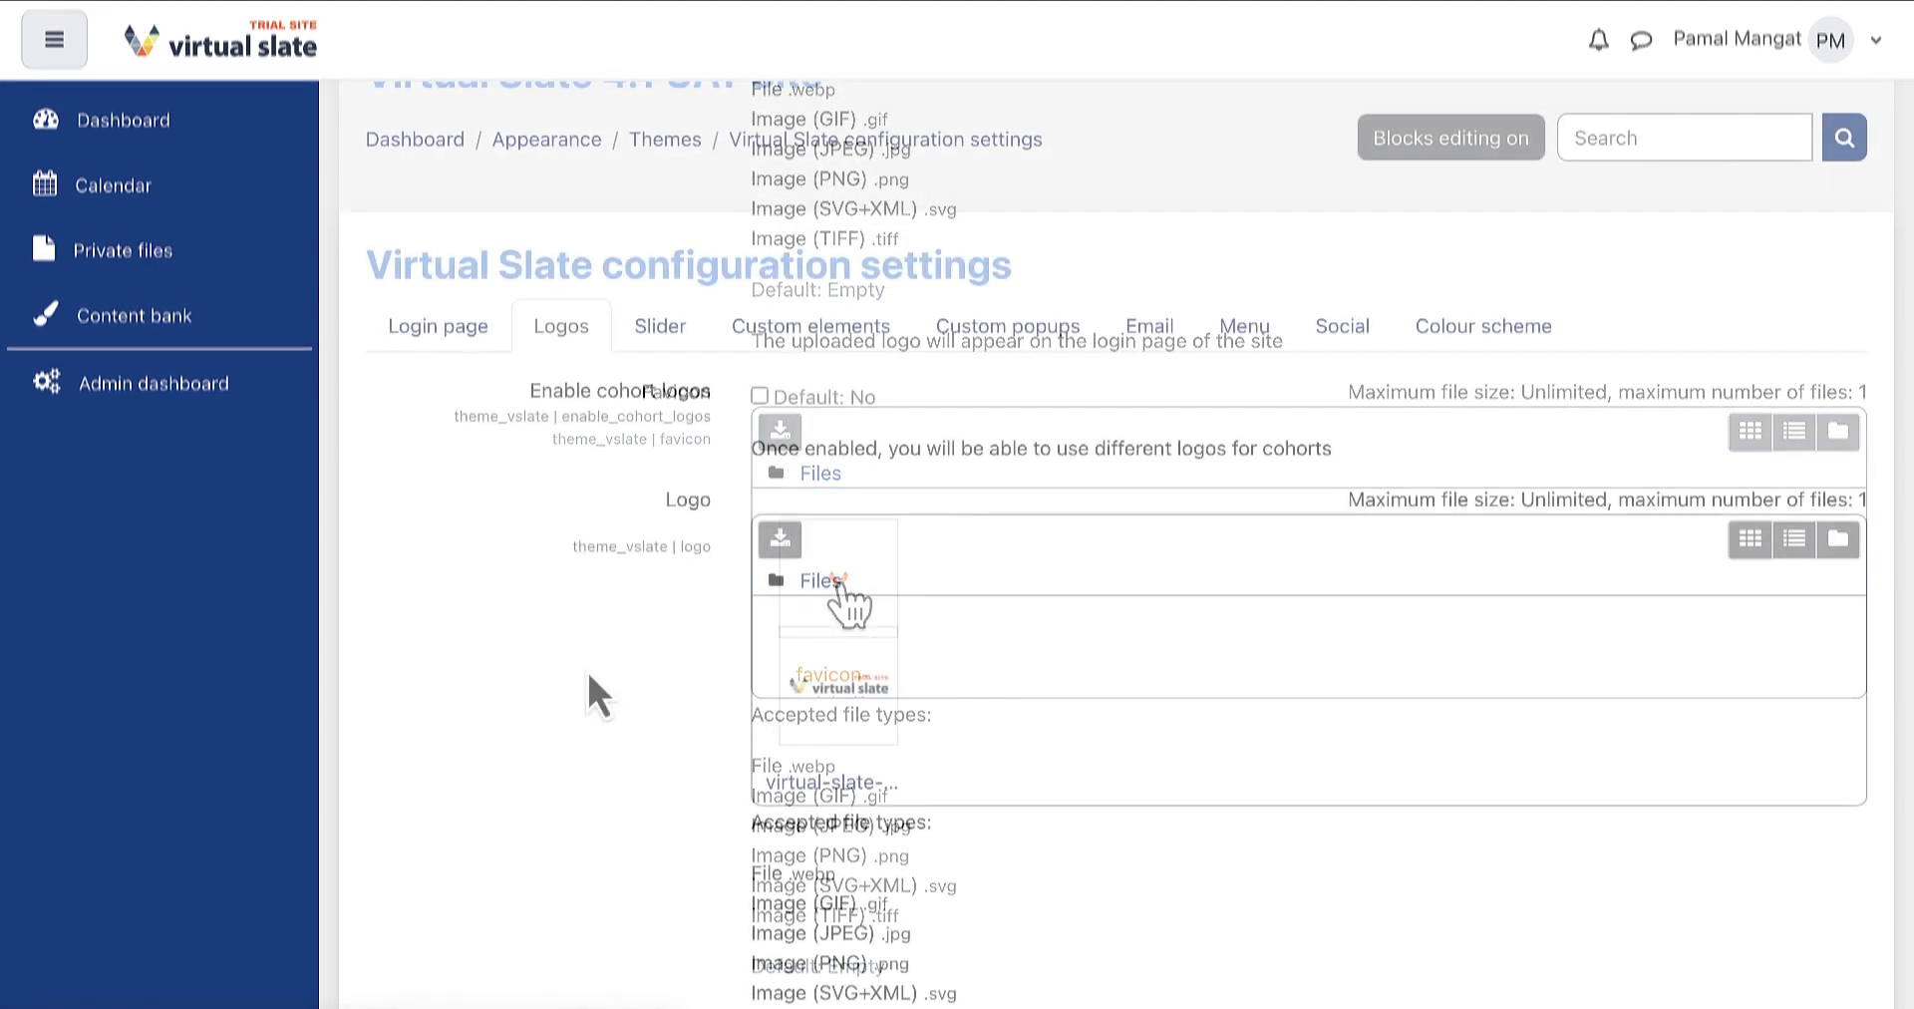
Step: Enable cohort logos in the logo settings and save the changes
{"action": "left_click", "coordinate": [758, 397]}
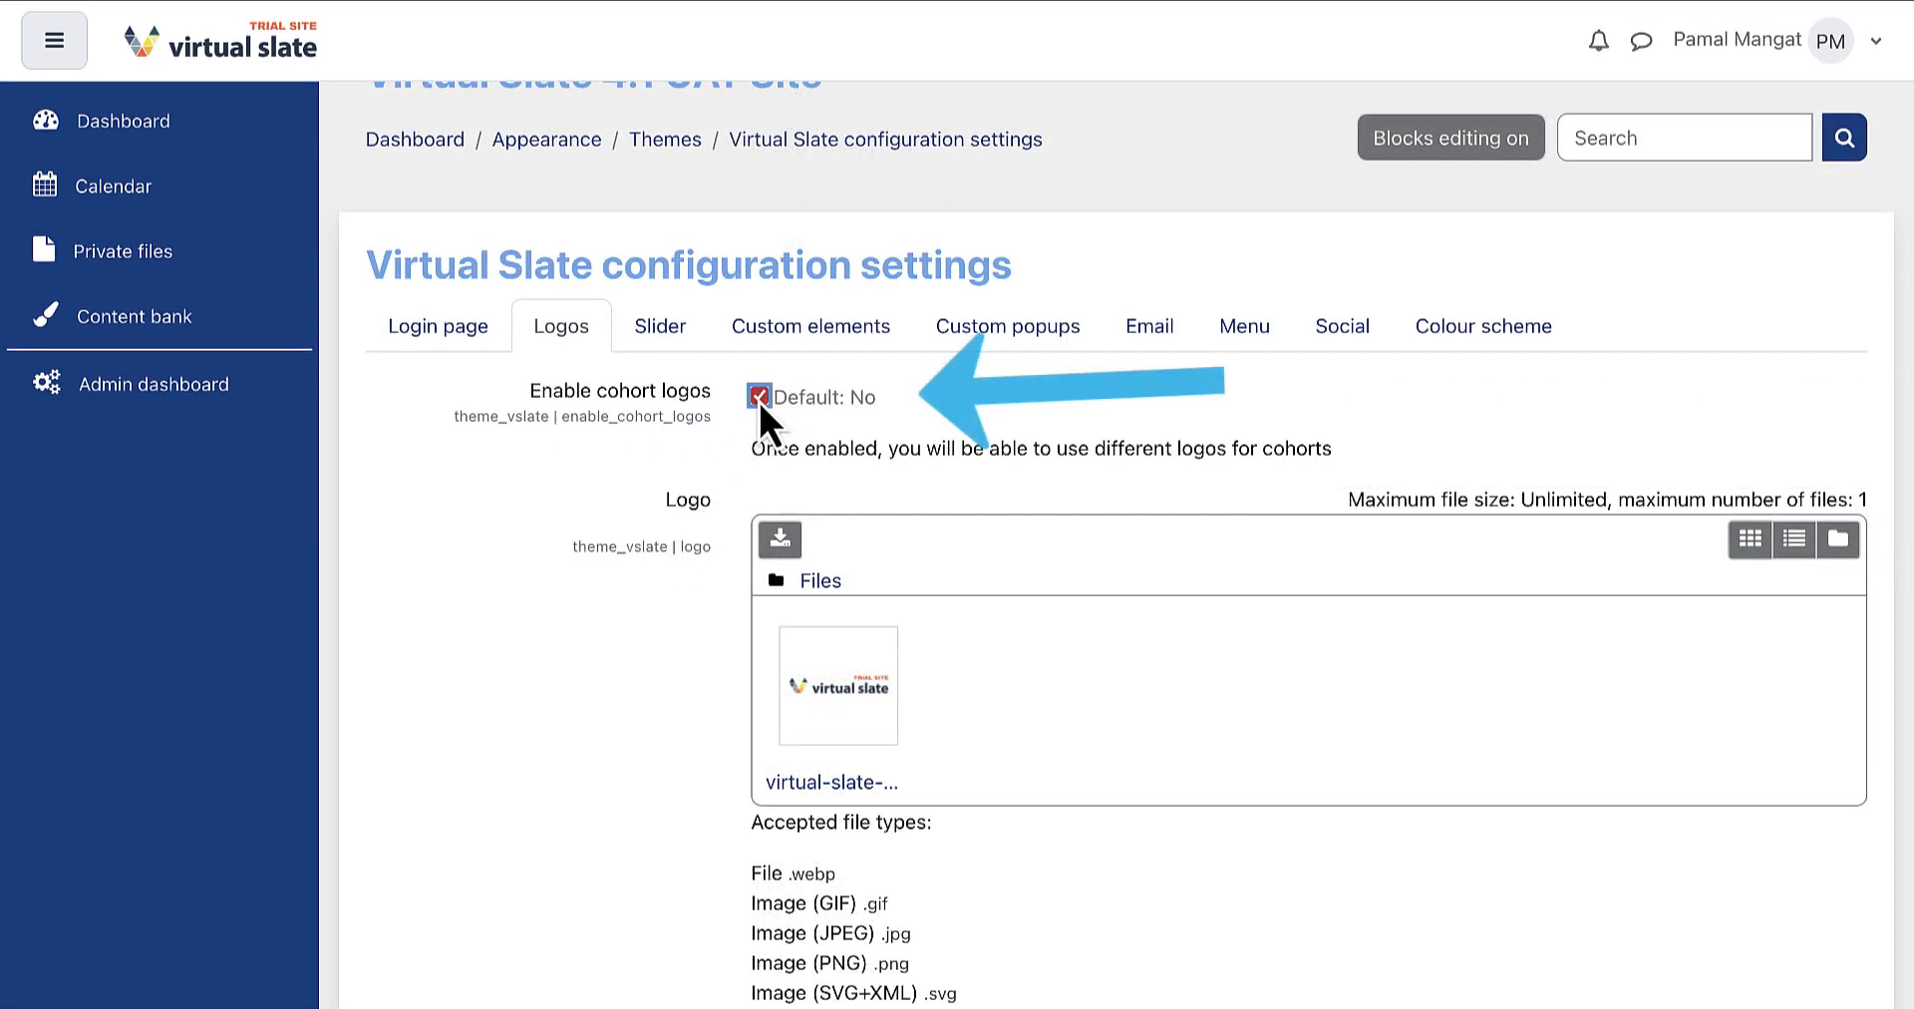
{"action": "scroll", "coordinate": [667, 601], "scroll_direction": "down", "scroll_amount": 10}
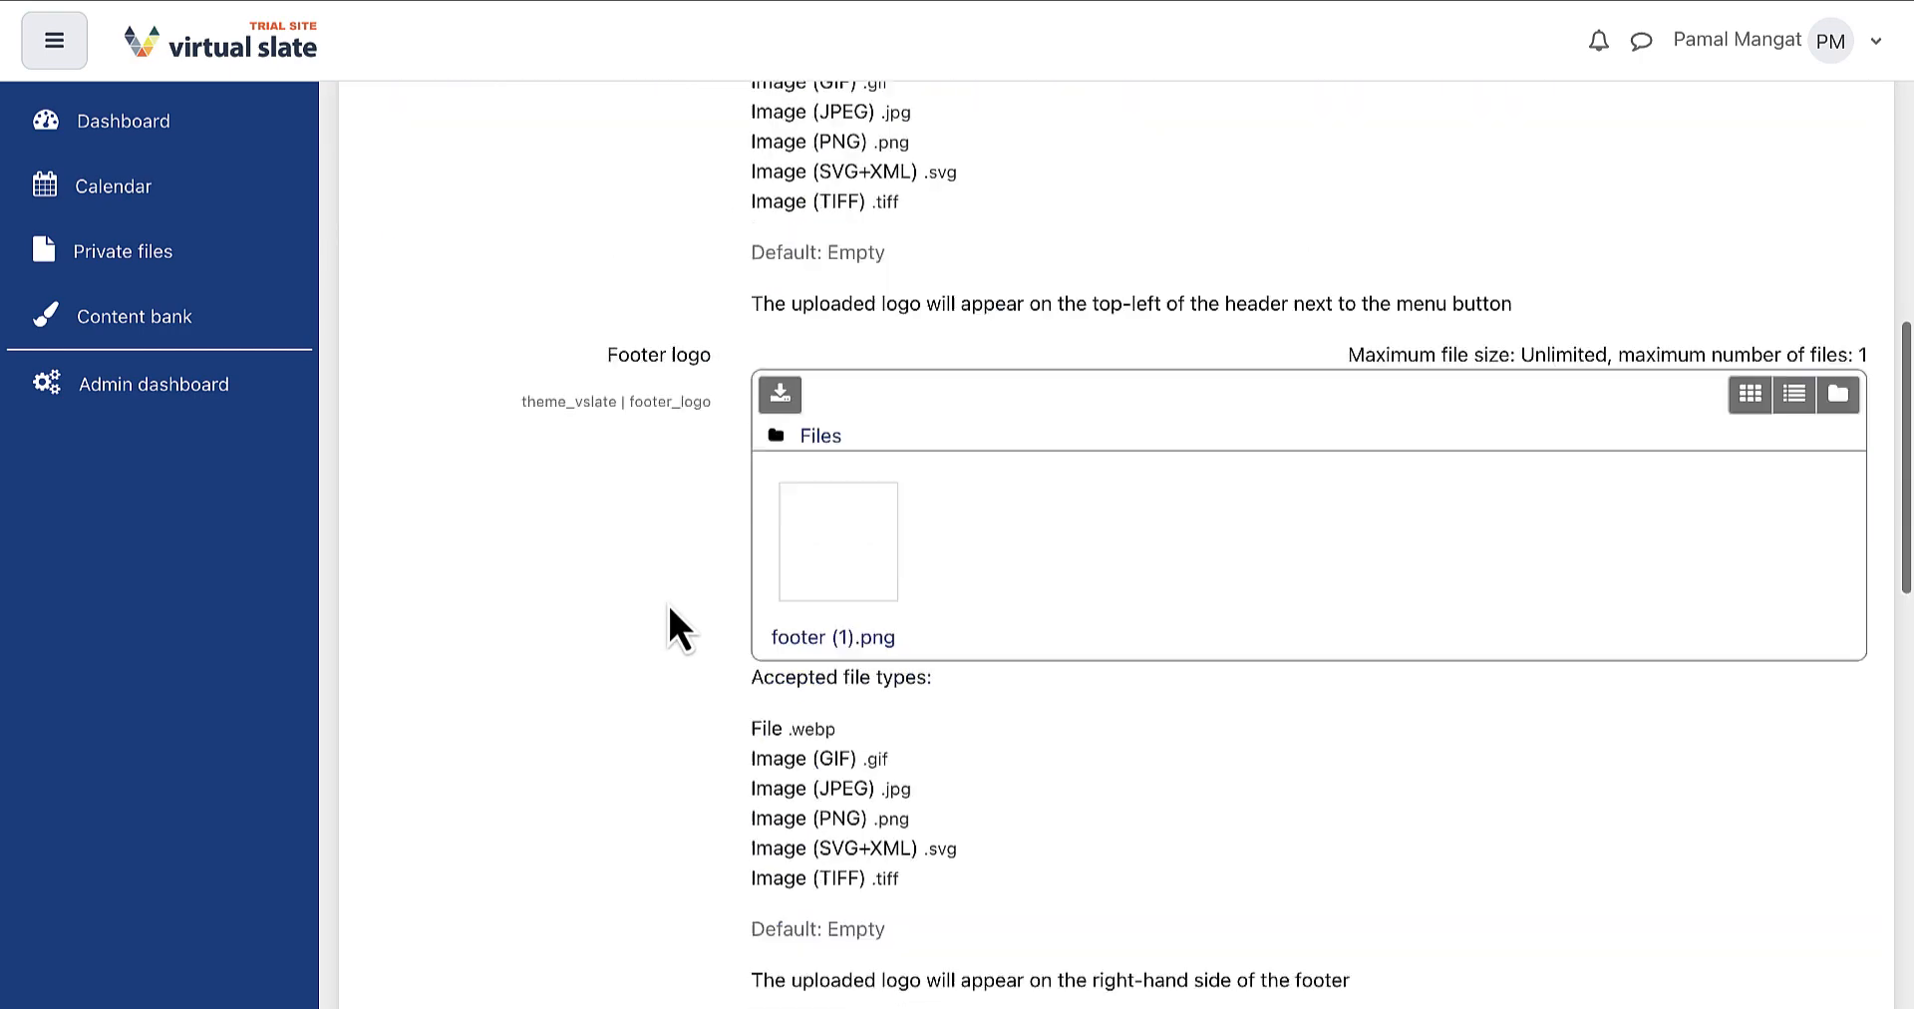
{"action": "scroll", "coordinate": [667, 601], "scroll_direction": "down", "scroll_amount": 8}
{"action": "left_click", "coordinate": [794, 730]}
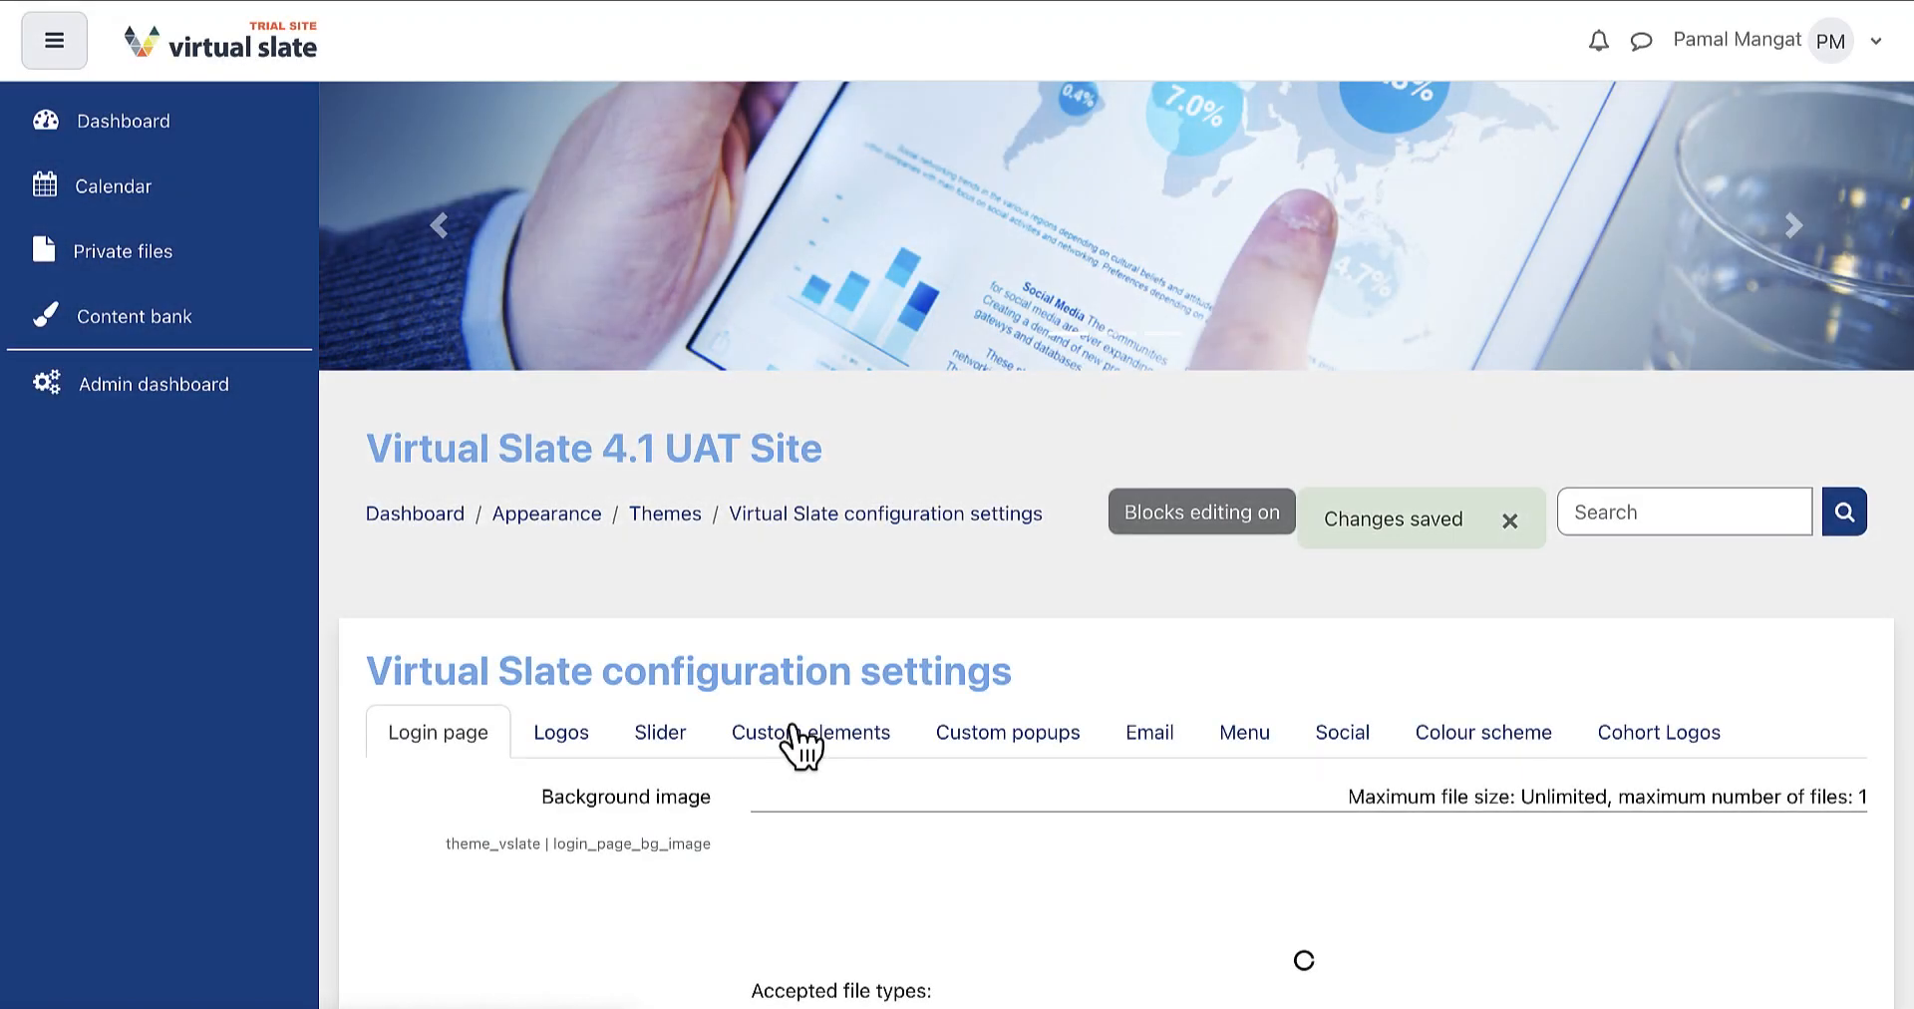
Step: Open the Cohort Logos settings and examine the logo upload area for Cohort Q
{"action": "left_click", "coordinate": [1657, 749]}
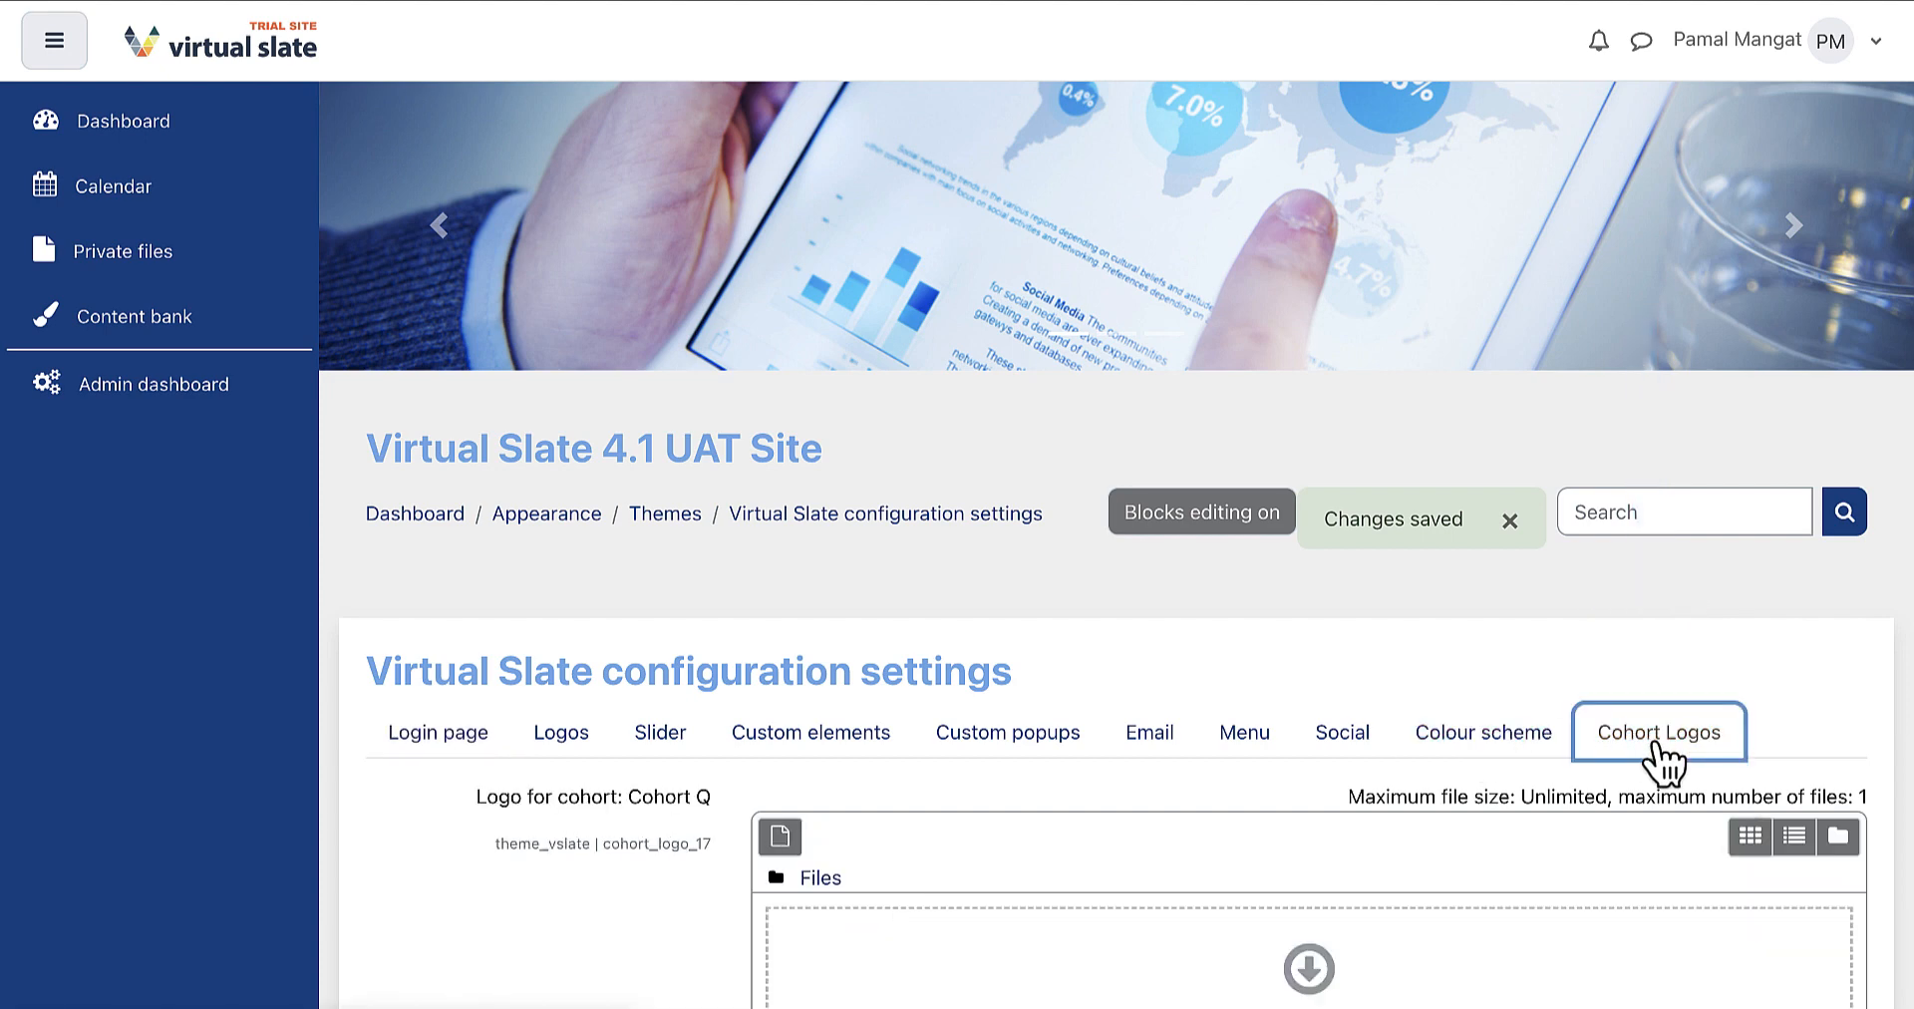
{"action": "scroll", "coordinate": [1426, 693], "scroll_direction": "down", "scroll_amount": 3}
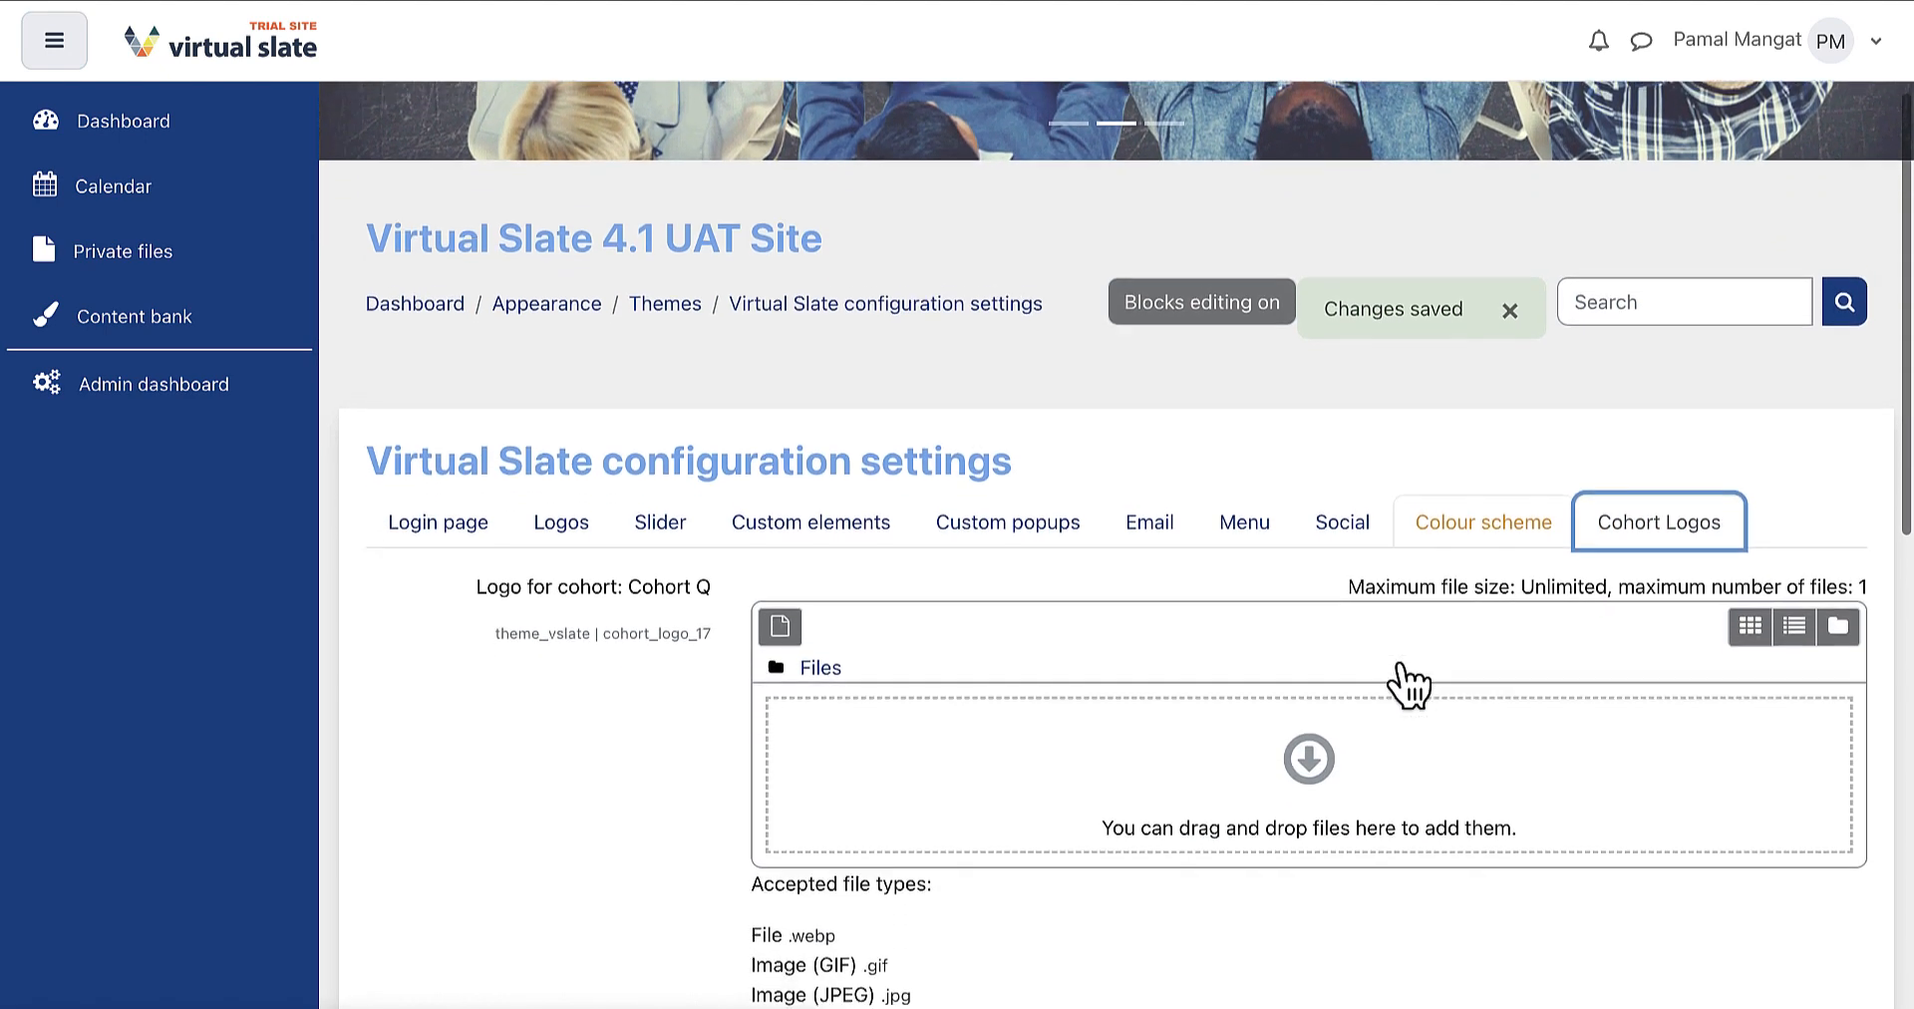
{"action": "scroll", "coordinate": [1405, 684], "scroll_direction": "down", "scroll_amount": 2}
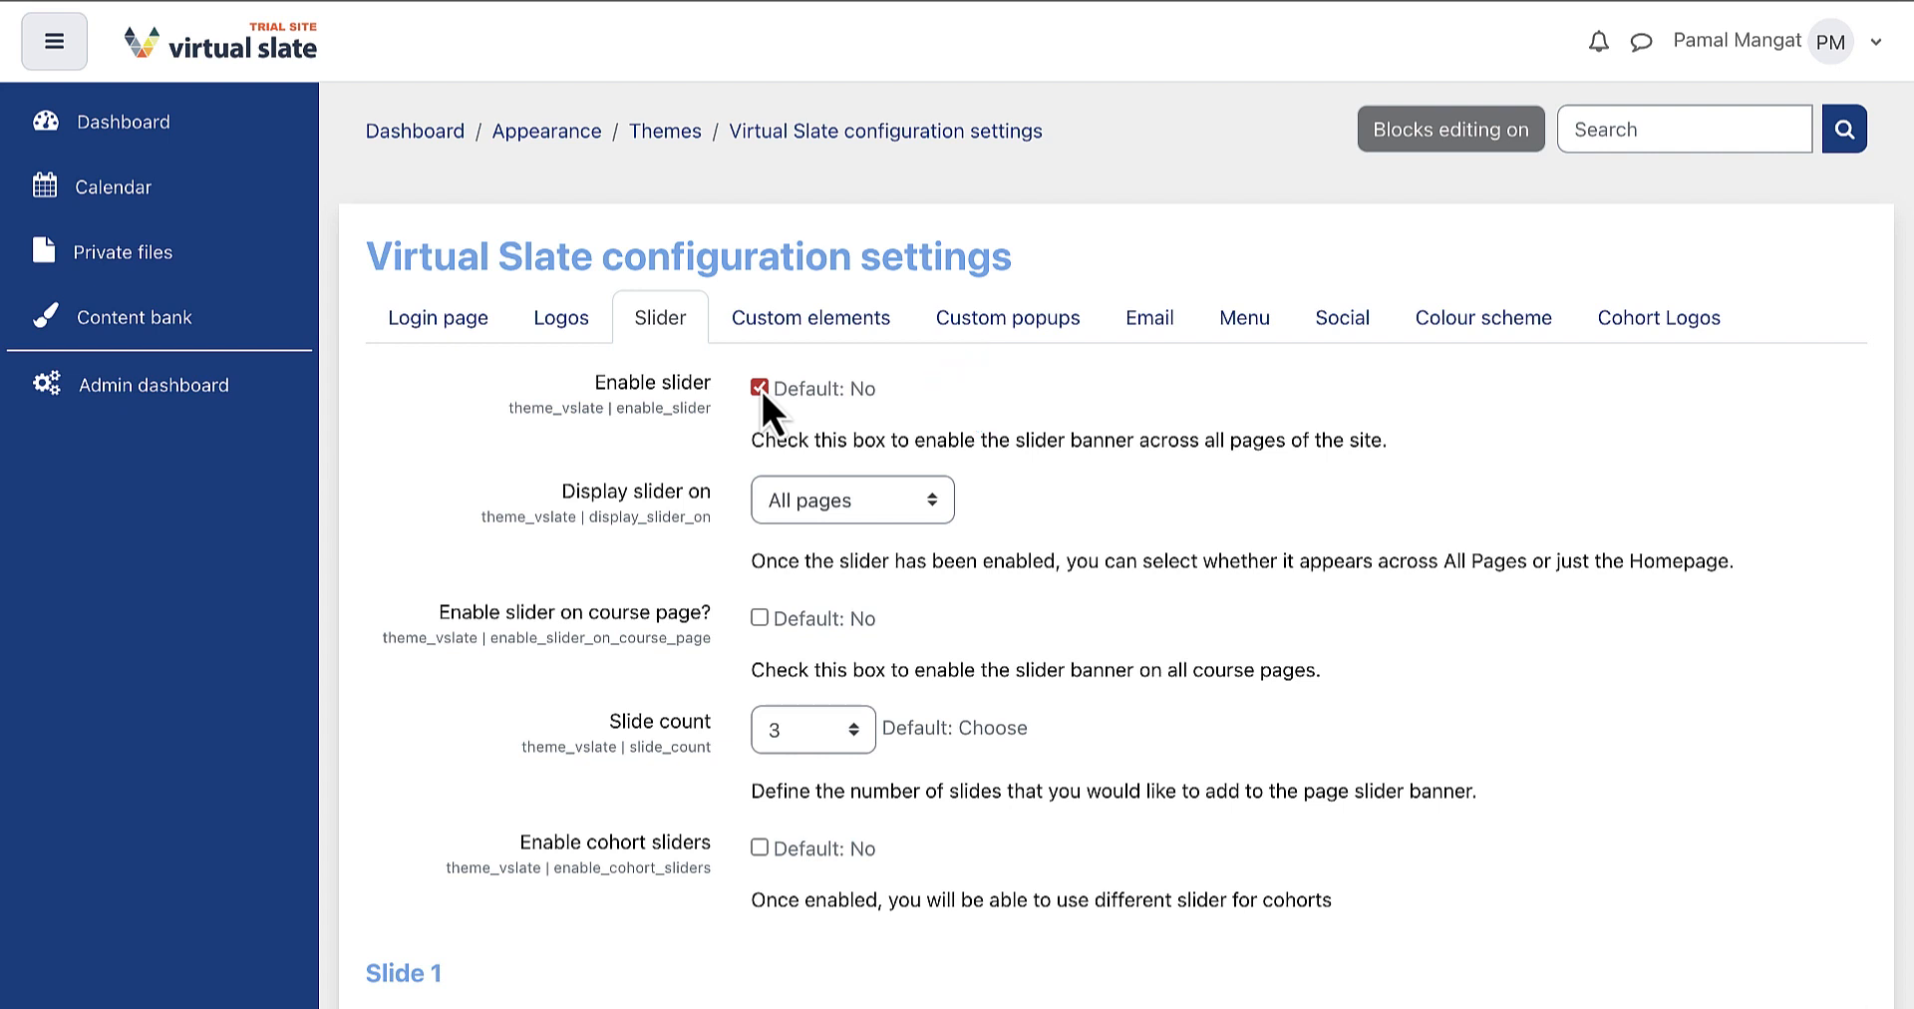
Step: Keep the slider displayed on All pages and enable it on course pages
{"action": "scroll", "coordinate": [690, 480], "scroll_direction": "down", "scroll_amount": 1}
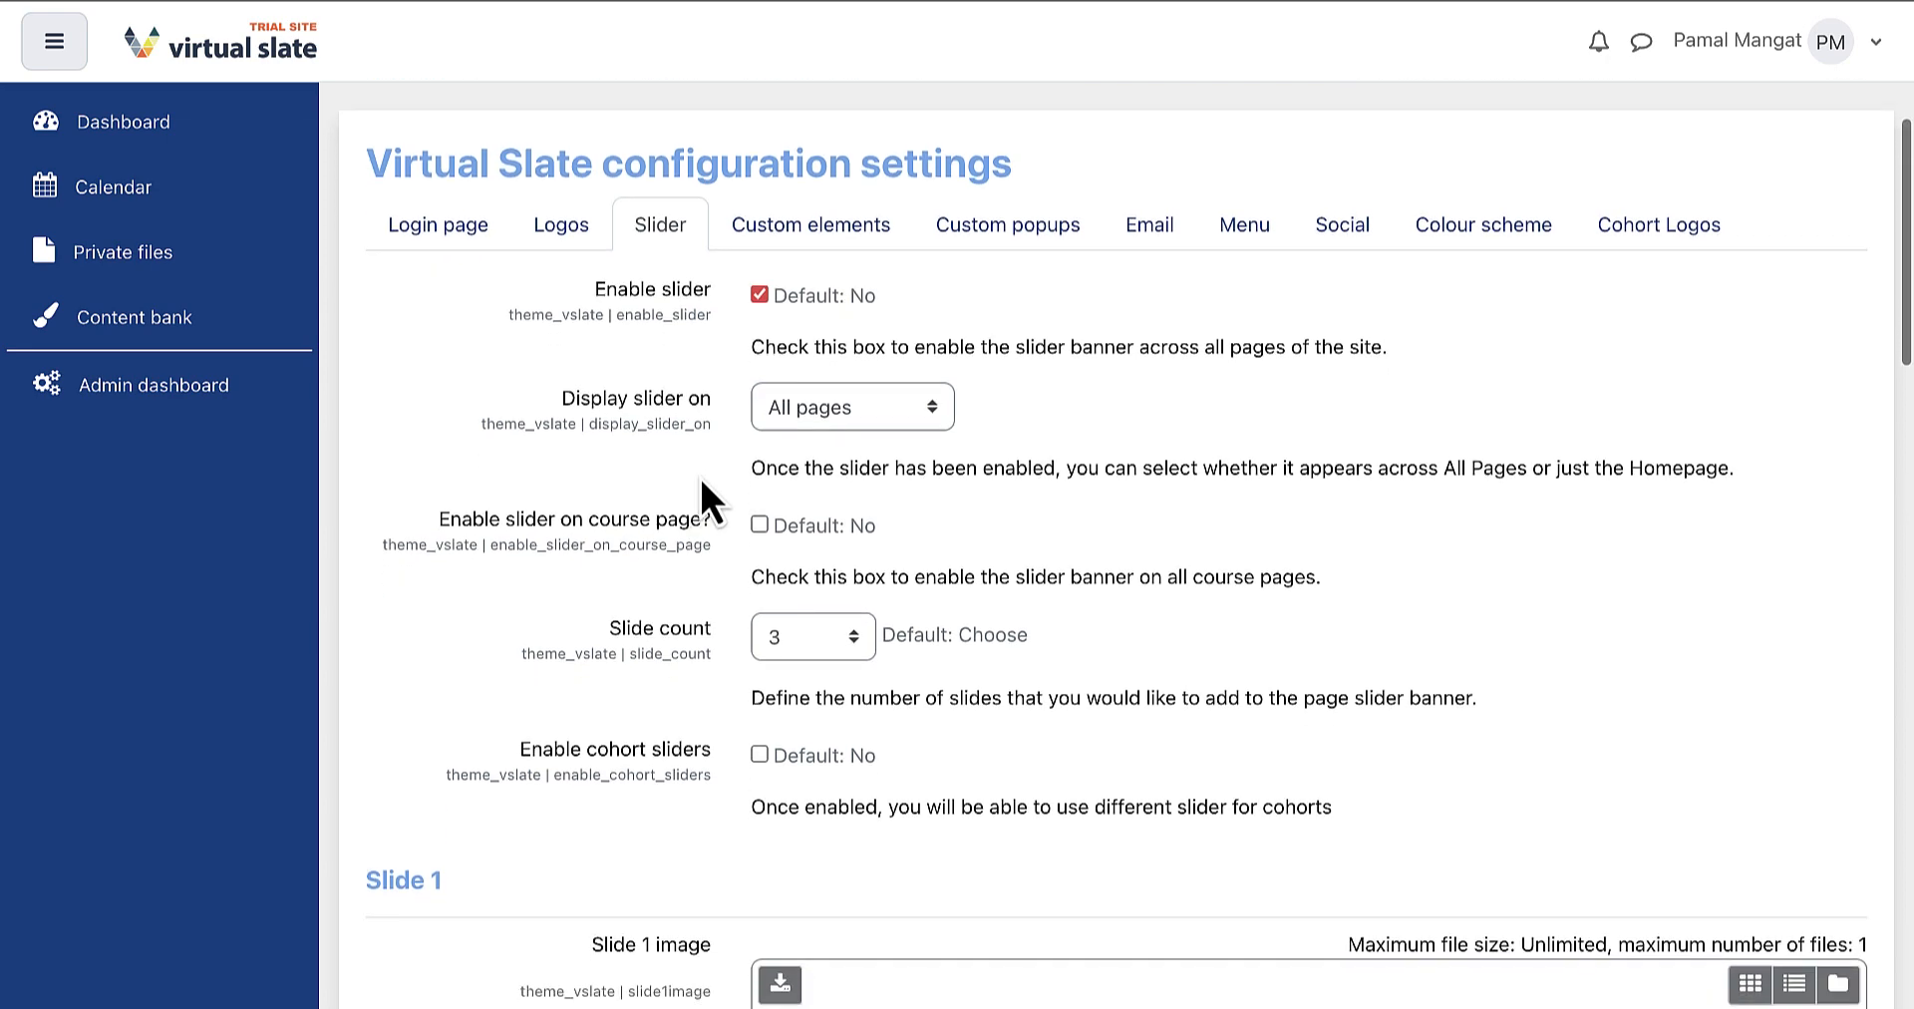
{"action": "left_click", "coordinate": [788, 417]}
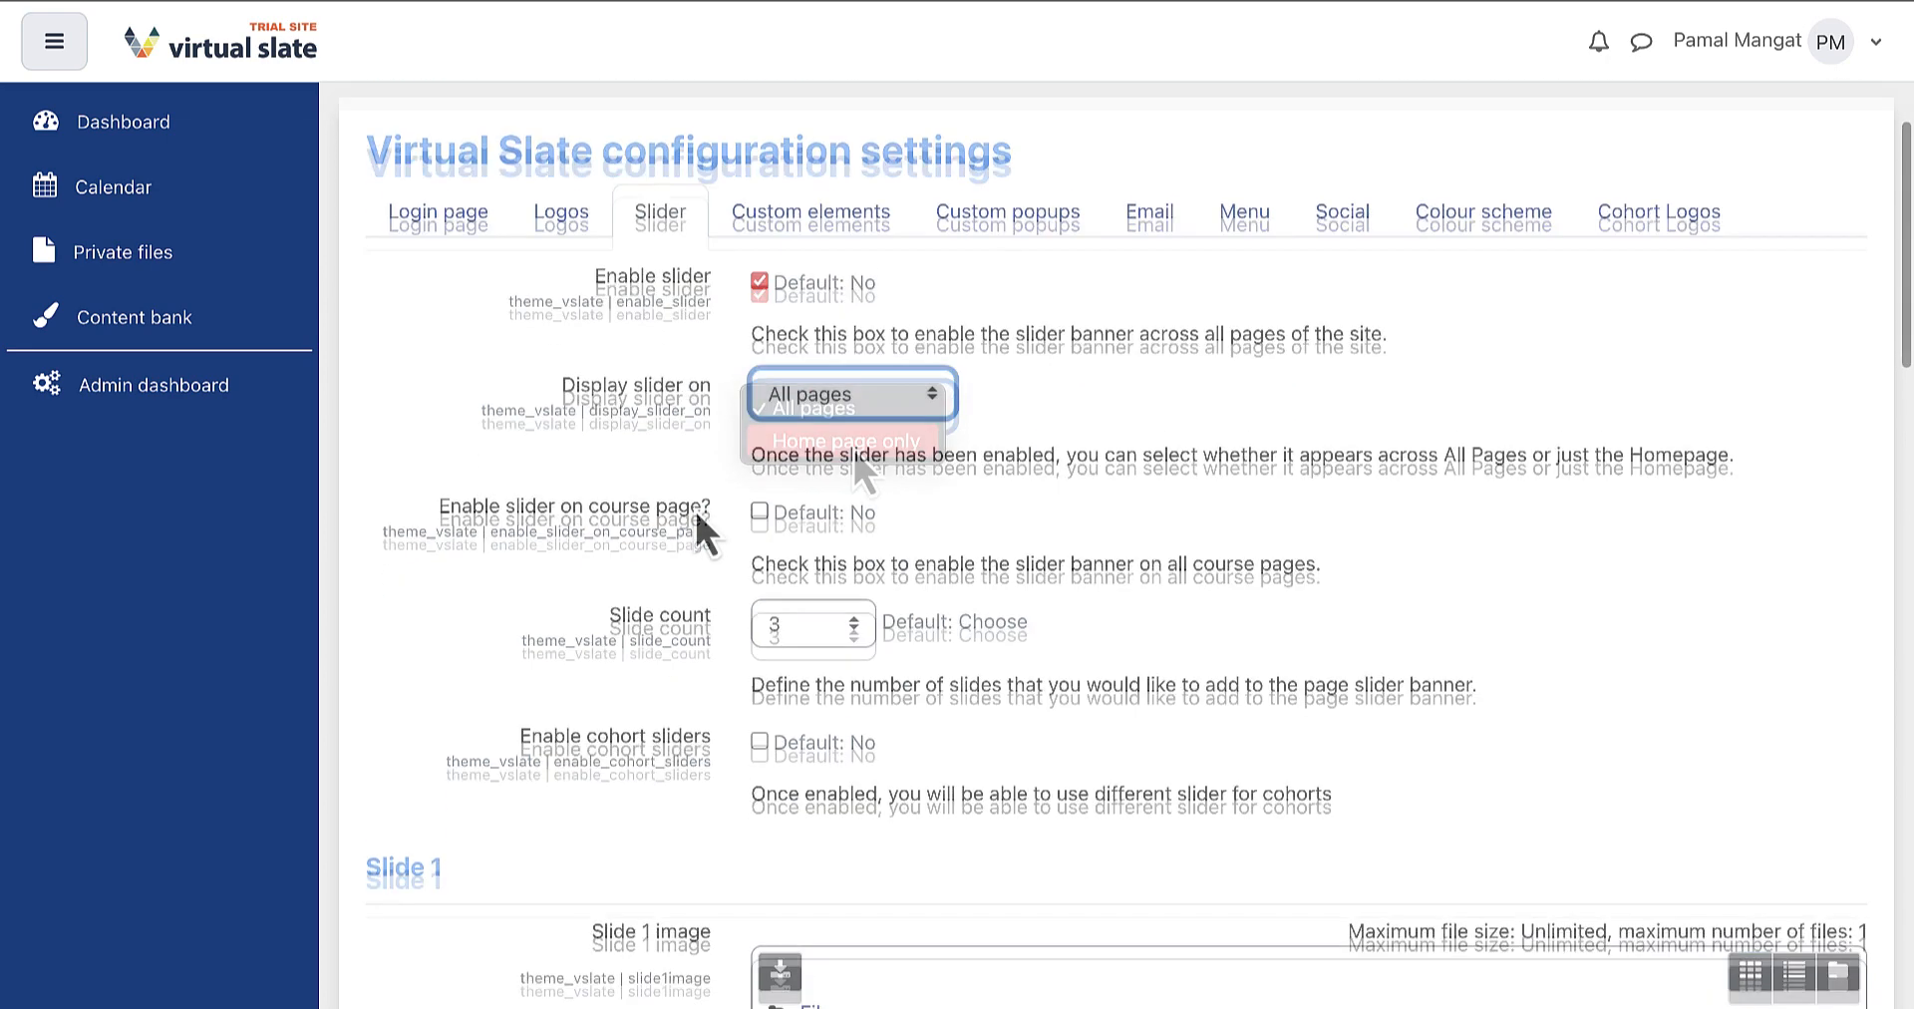
{"action": "scroll", "coordinate": [694, 506], "scroll_direction": "down", "scroll_amount": 1}
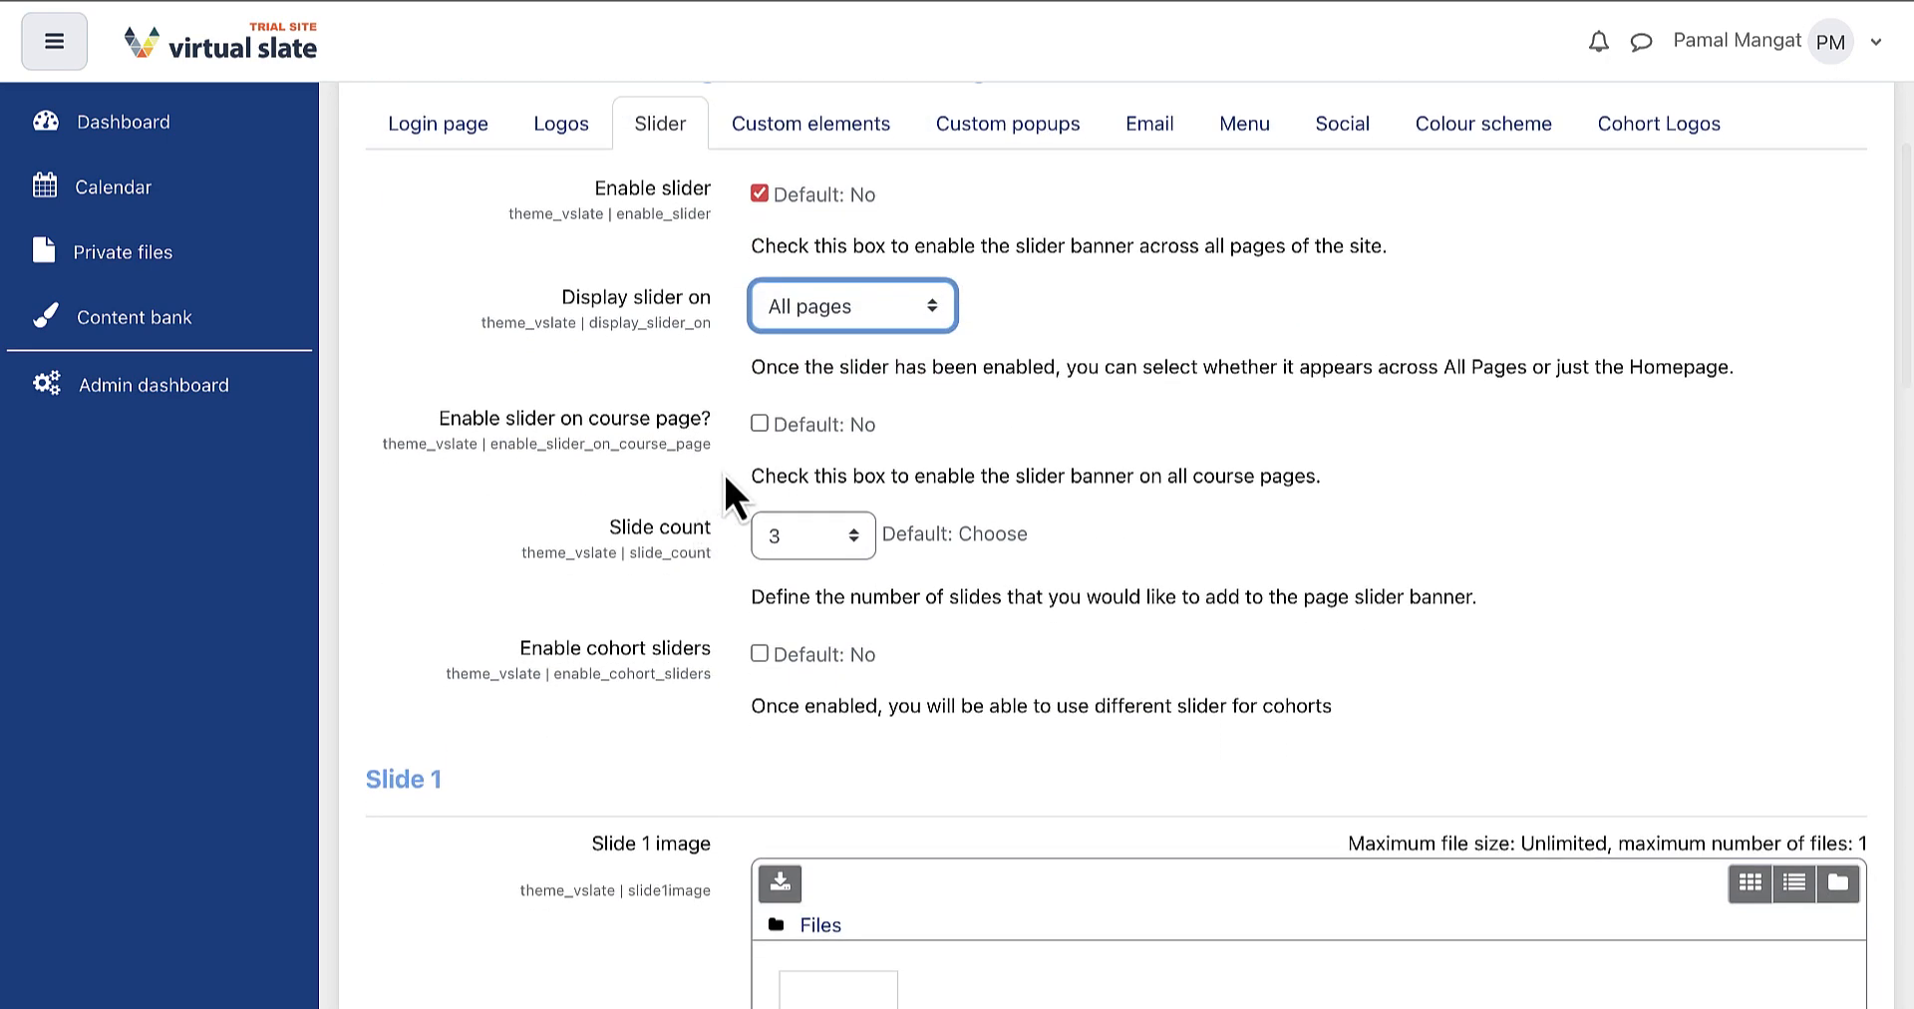
{"action": "left_click", "coordinate": [759, 424]}
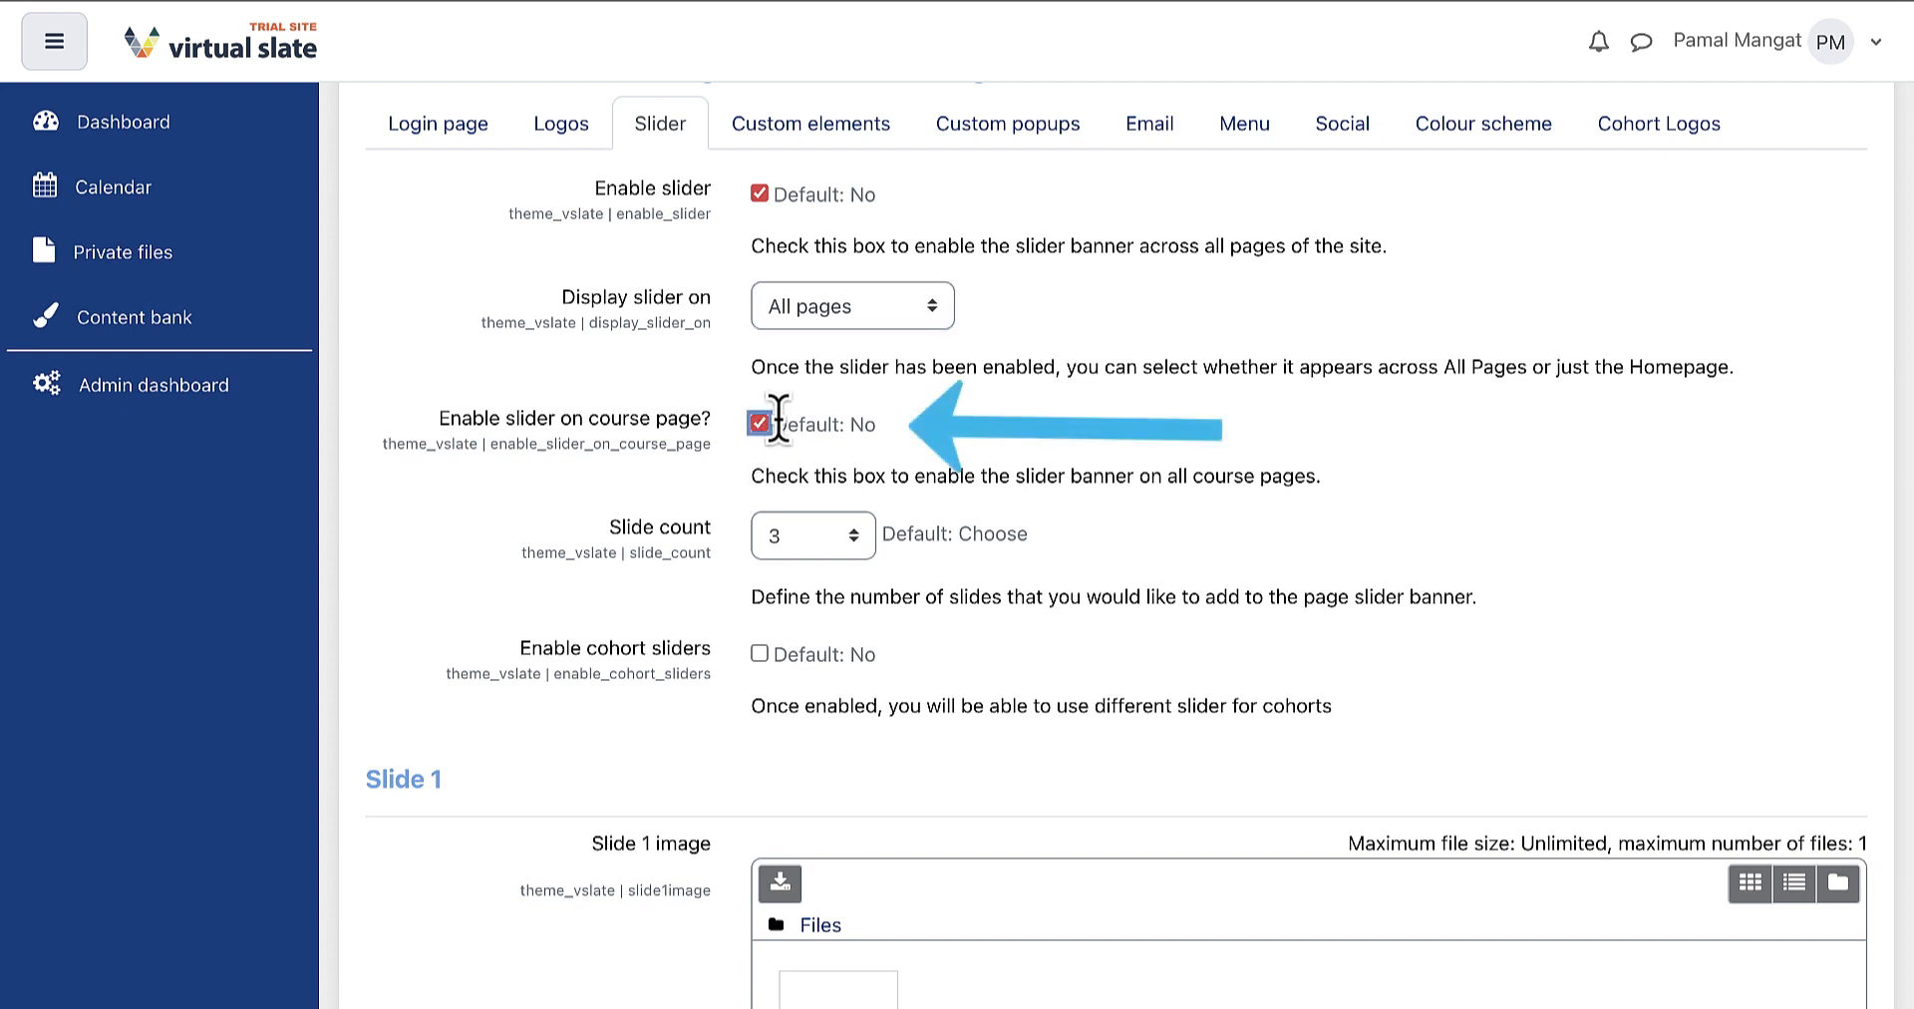
Step: Choose 3 as the slide count for the page slider banner
{"action": "scroll", "coordinate": [721, 497], "scroll_direction": "down", "scroll_amount": 2}
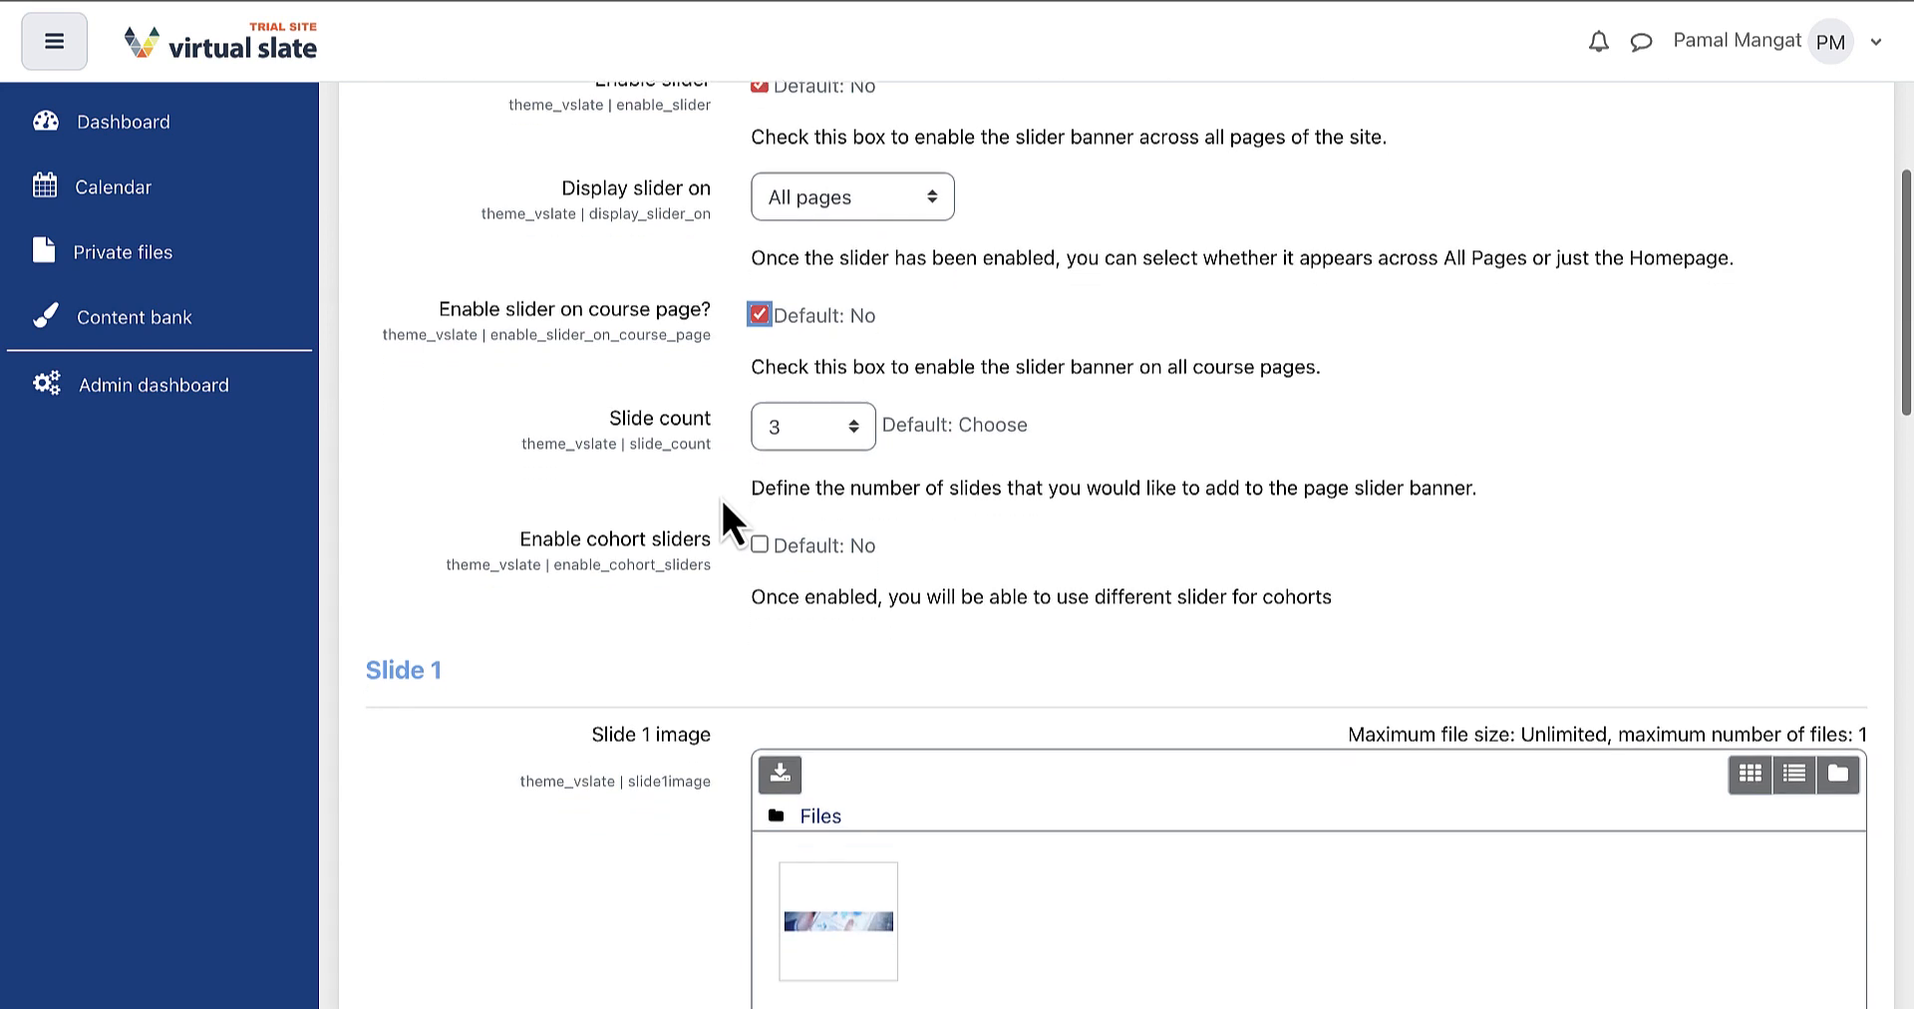
{"action": "left_click", "coordinate": [806, 431]}
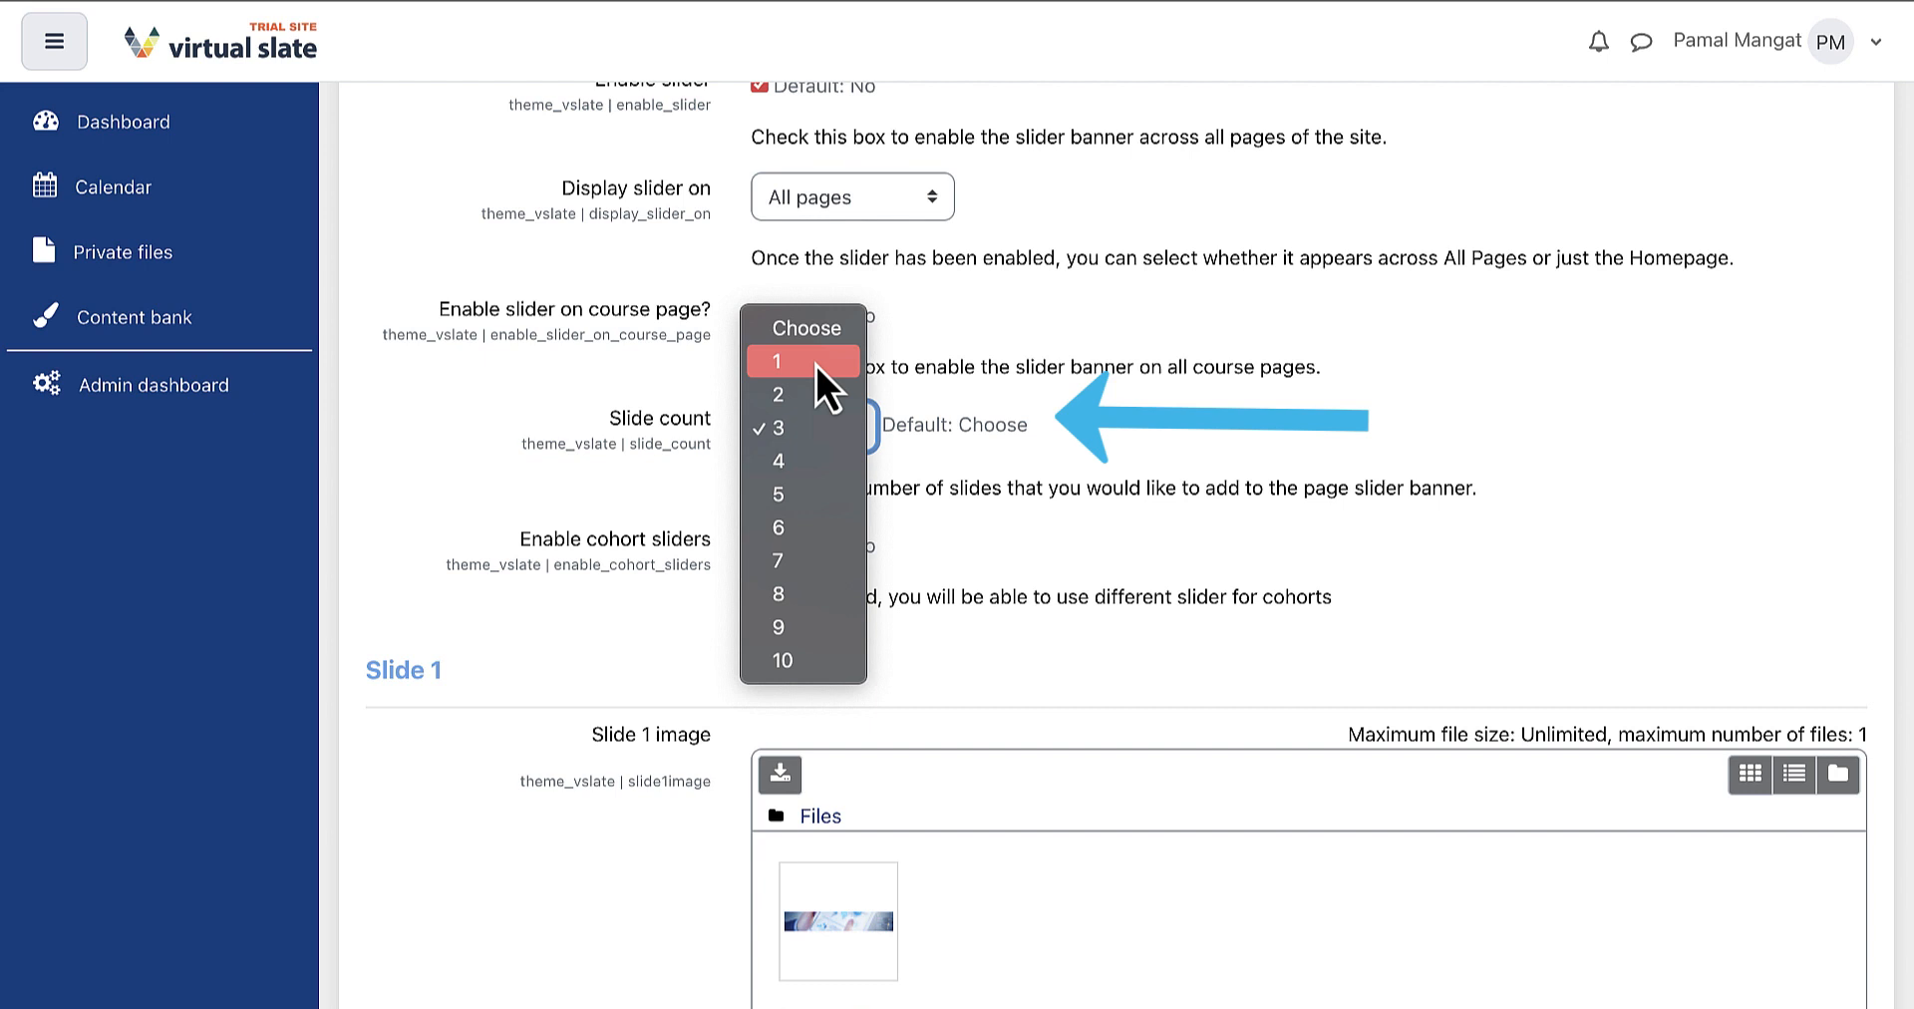
{"action": "left_click", "coordinate": [812, 427]}
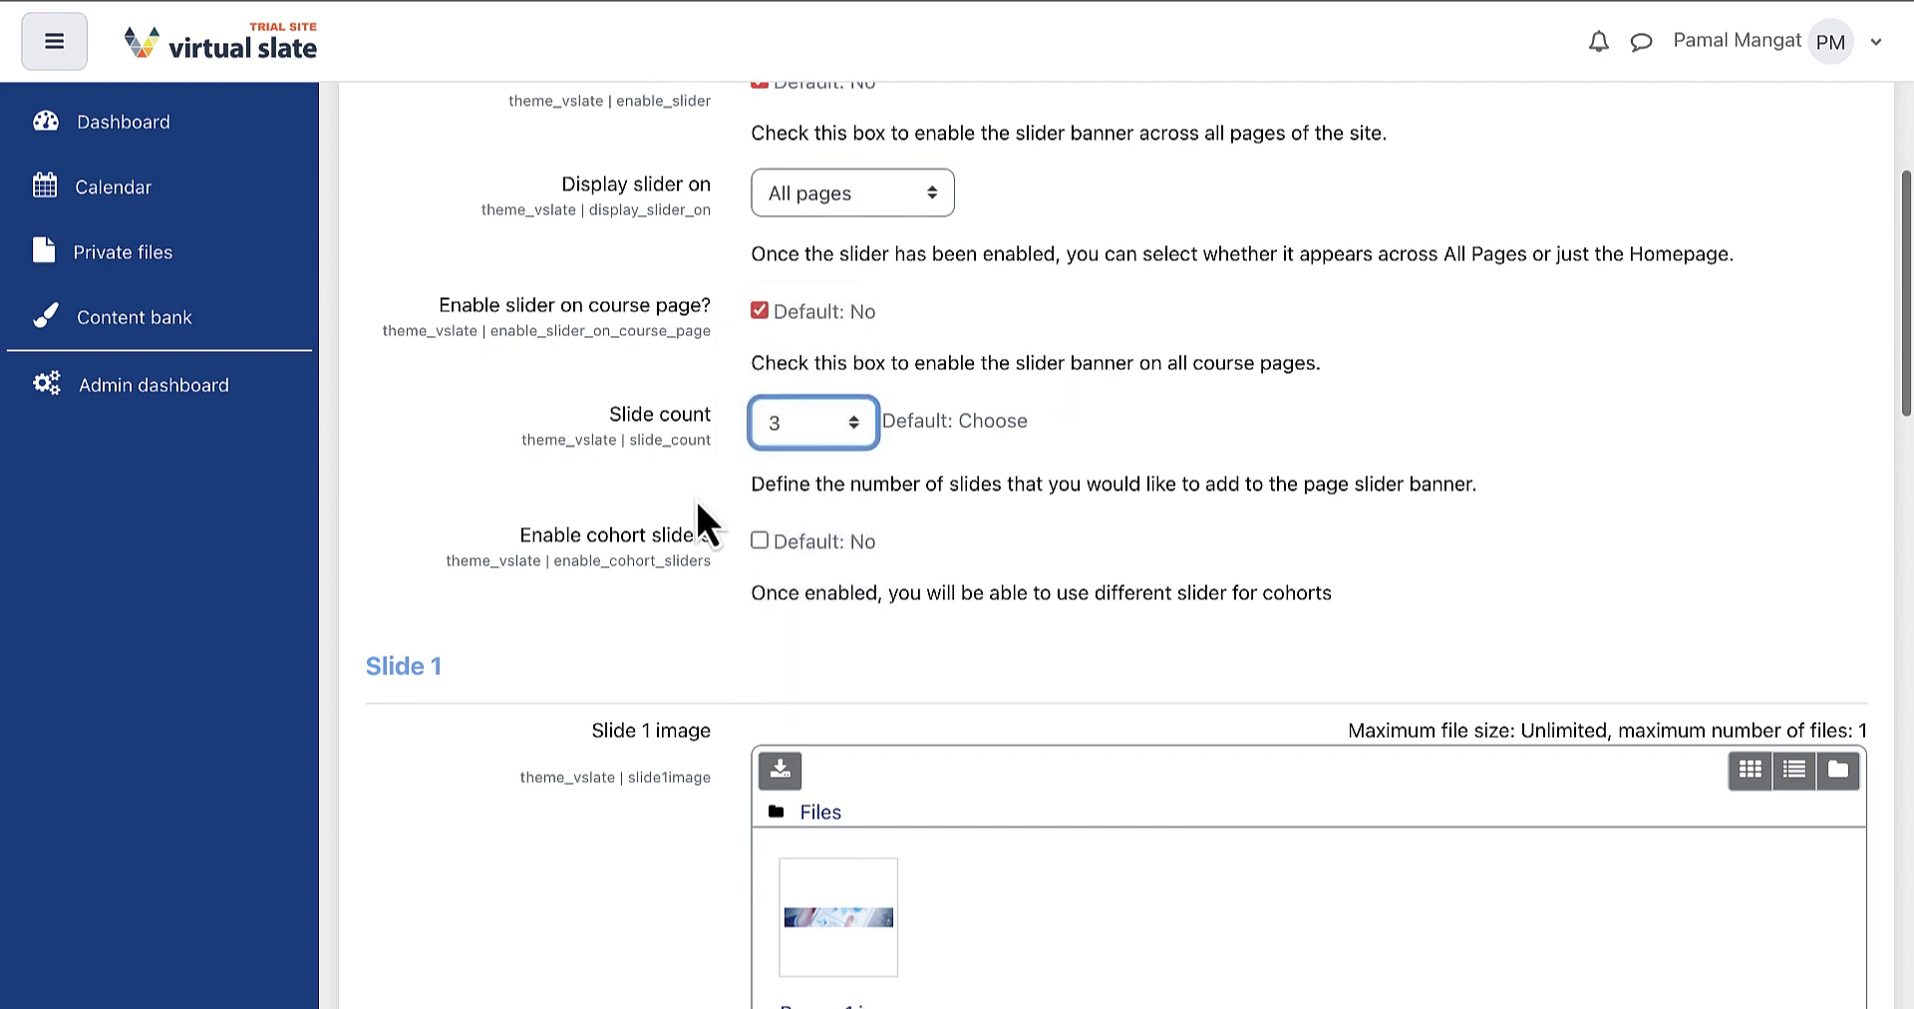
{"action": "scroll", "coordinate": [698, 504], "scroll_direction": "down", "scroll_amount": 3}
{"action": "scroll", "coordinate": [696, 499], "scroll_direction": "down", "scroll_amount": 3}
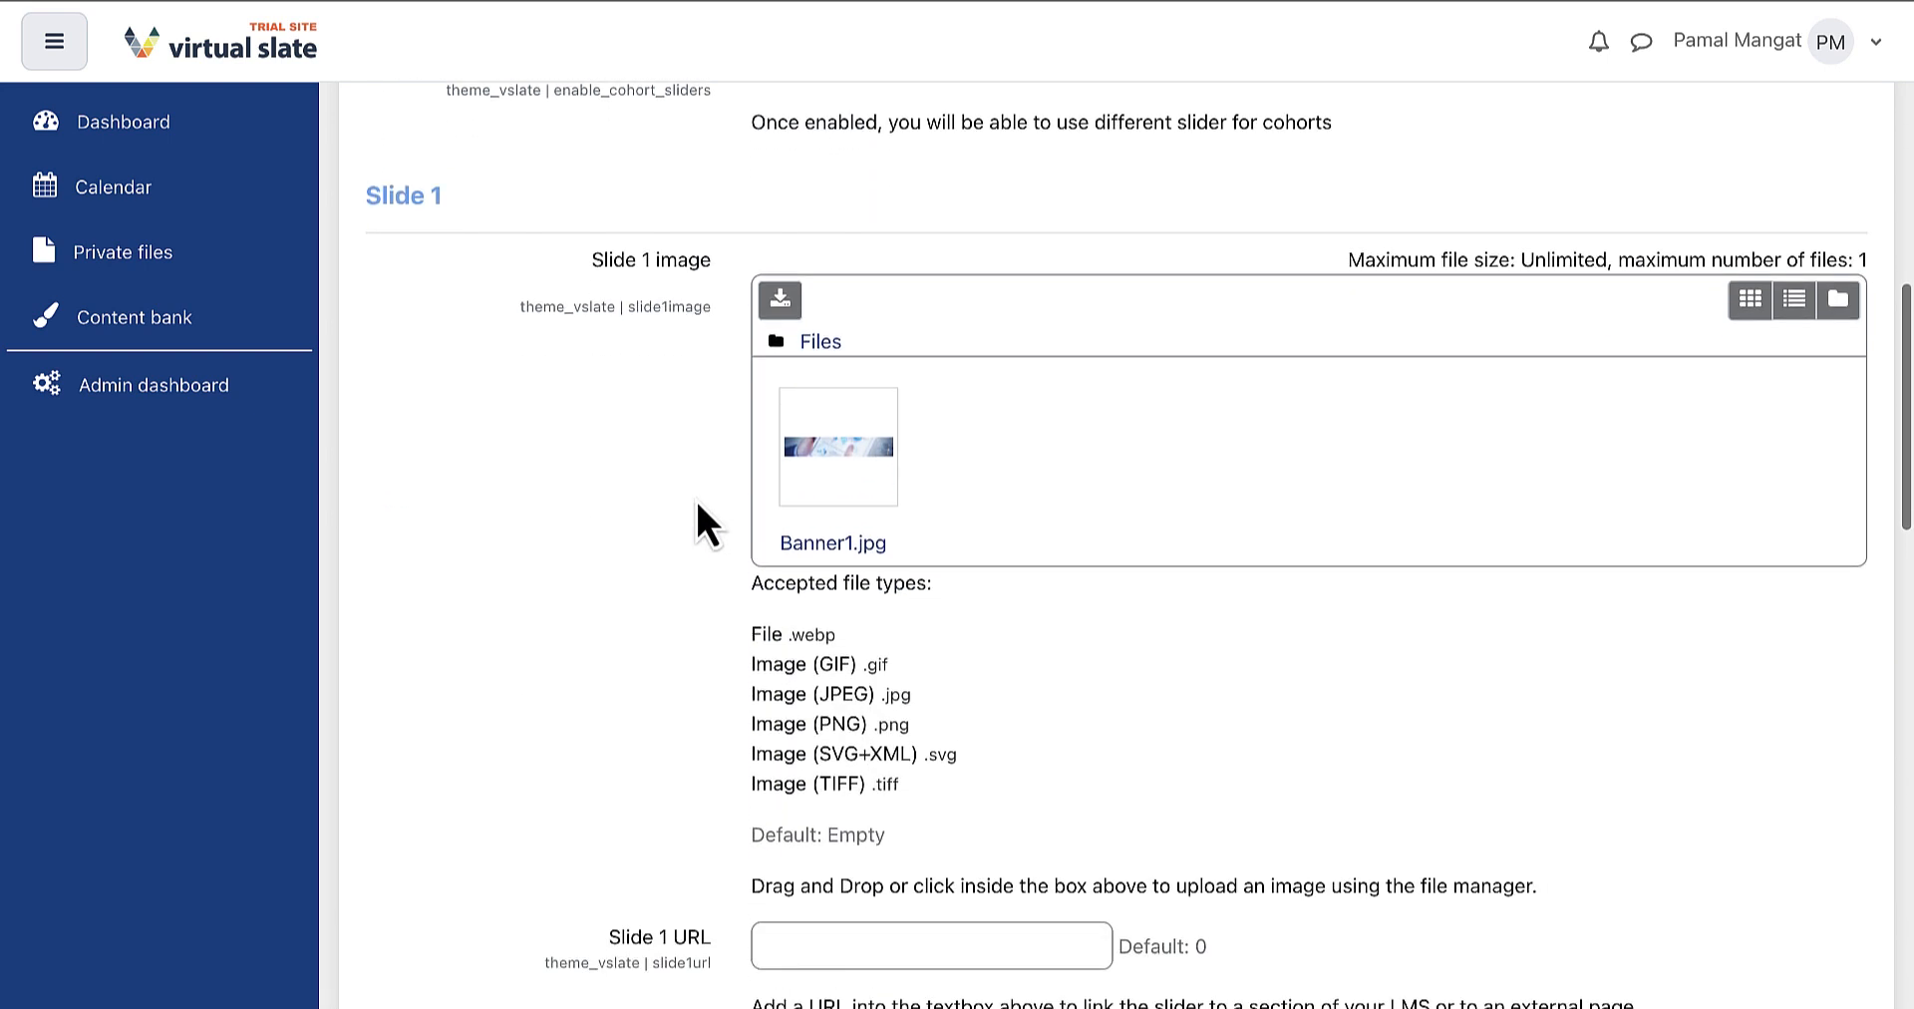
{"action": "scroll", "coordinate": [696, 499], "scroll_direction": "down", "scroll_amount": 1}
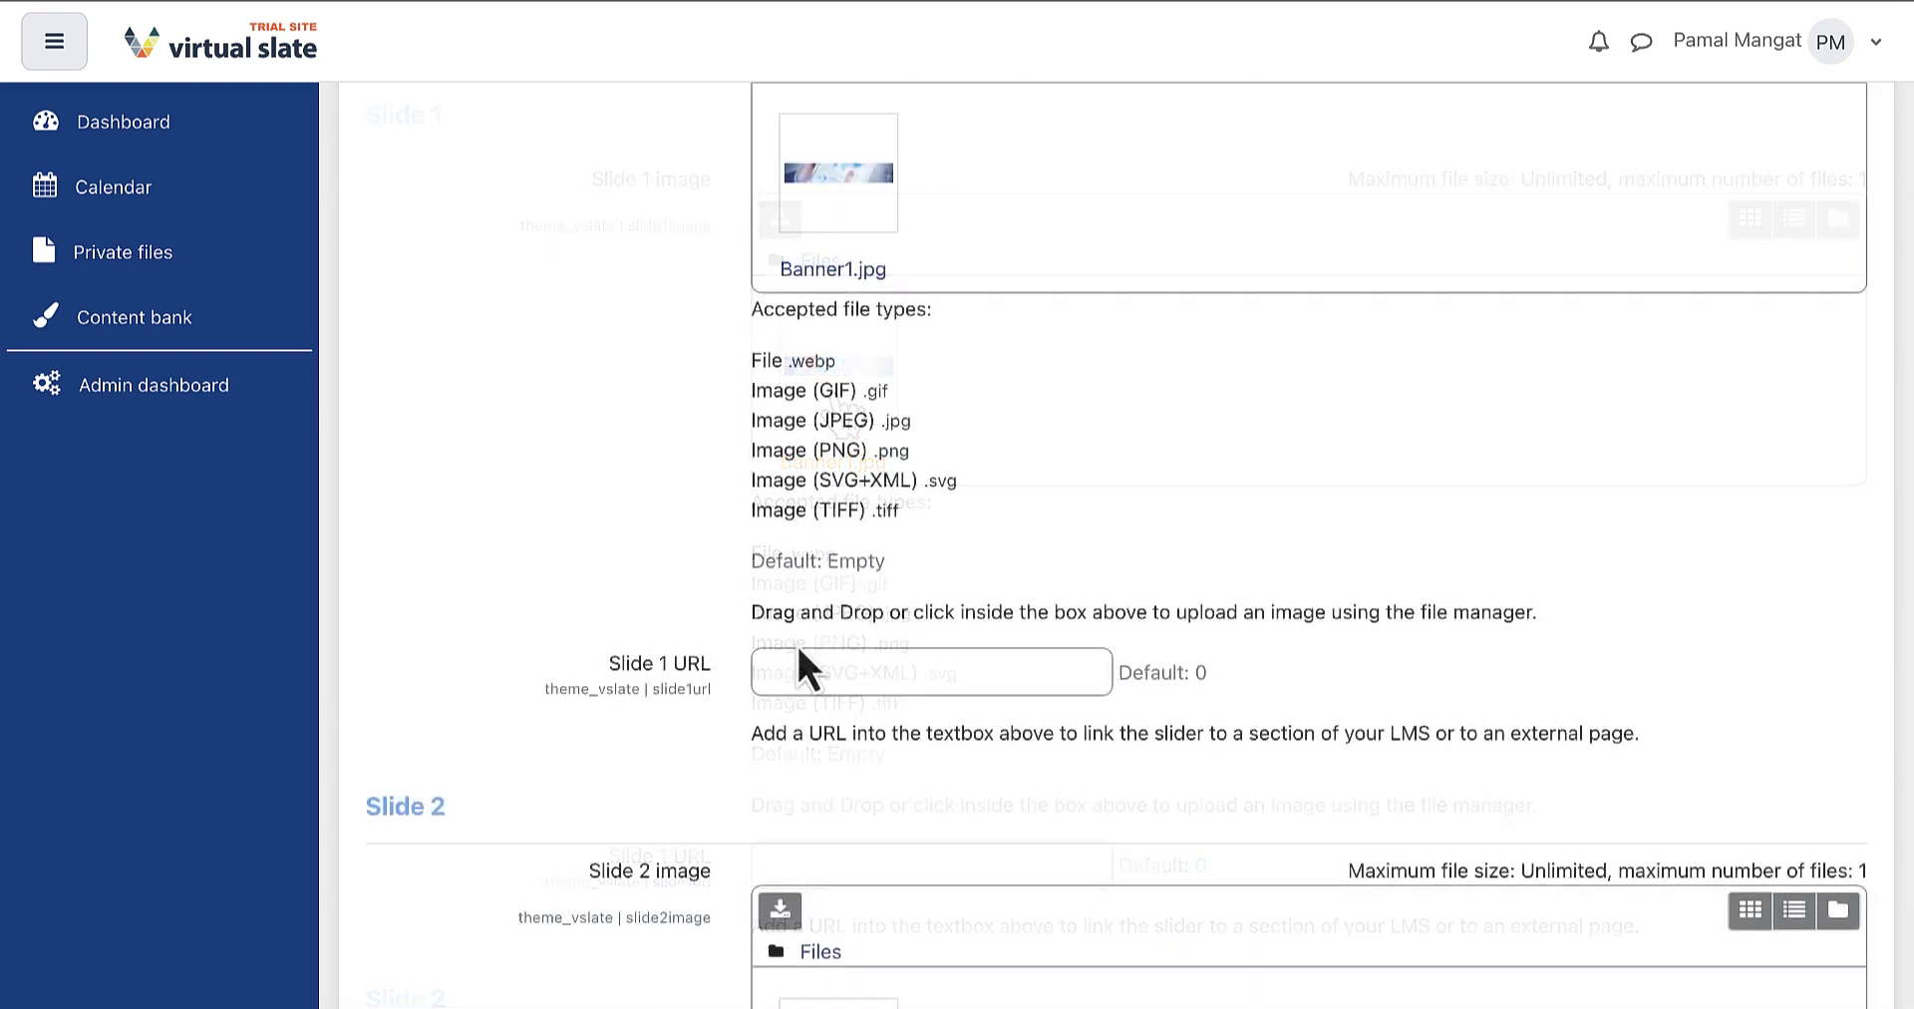
{"action": "left_click", "coordinate": [814, 668]}
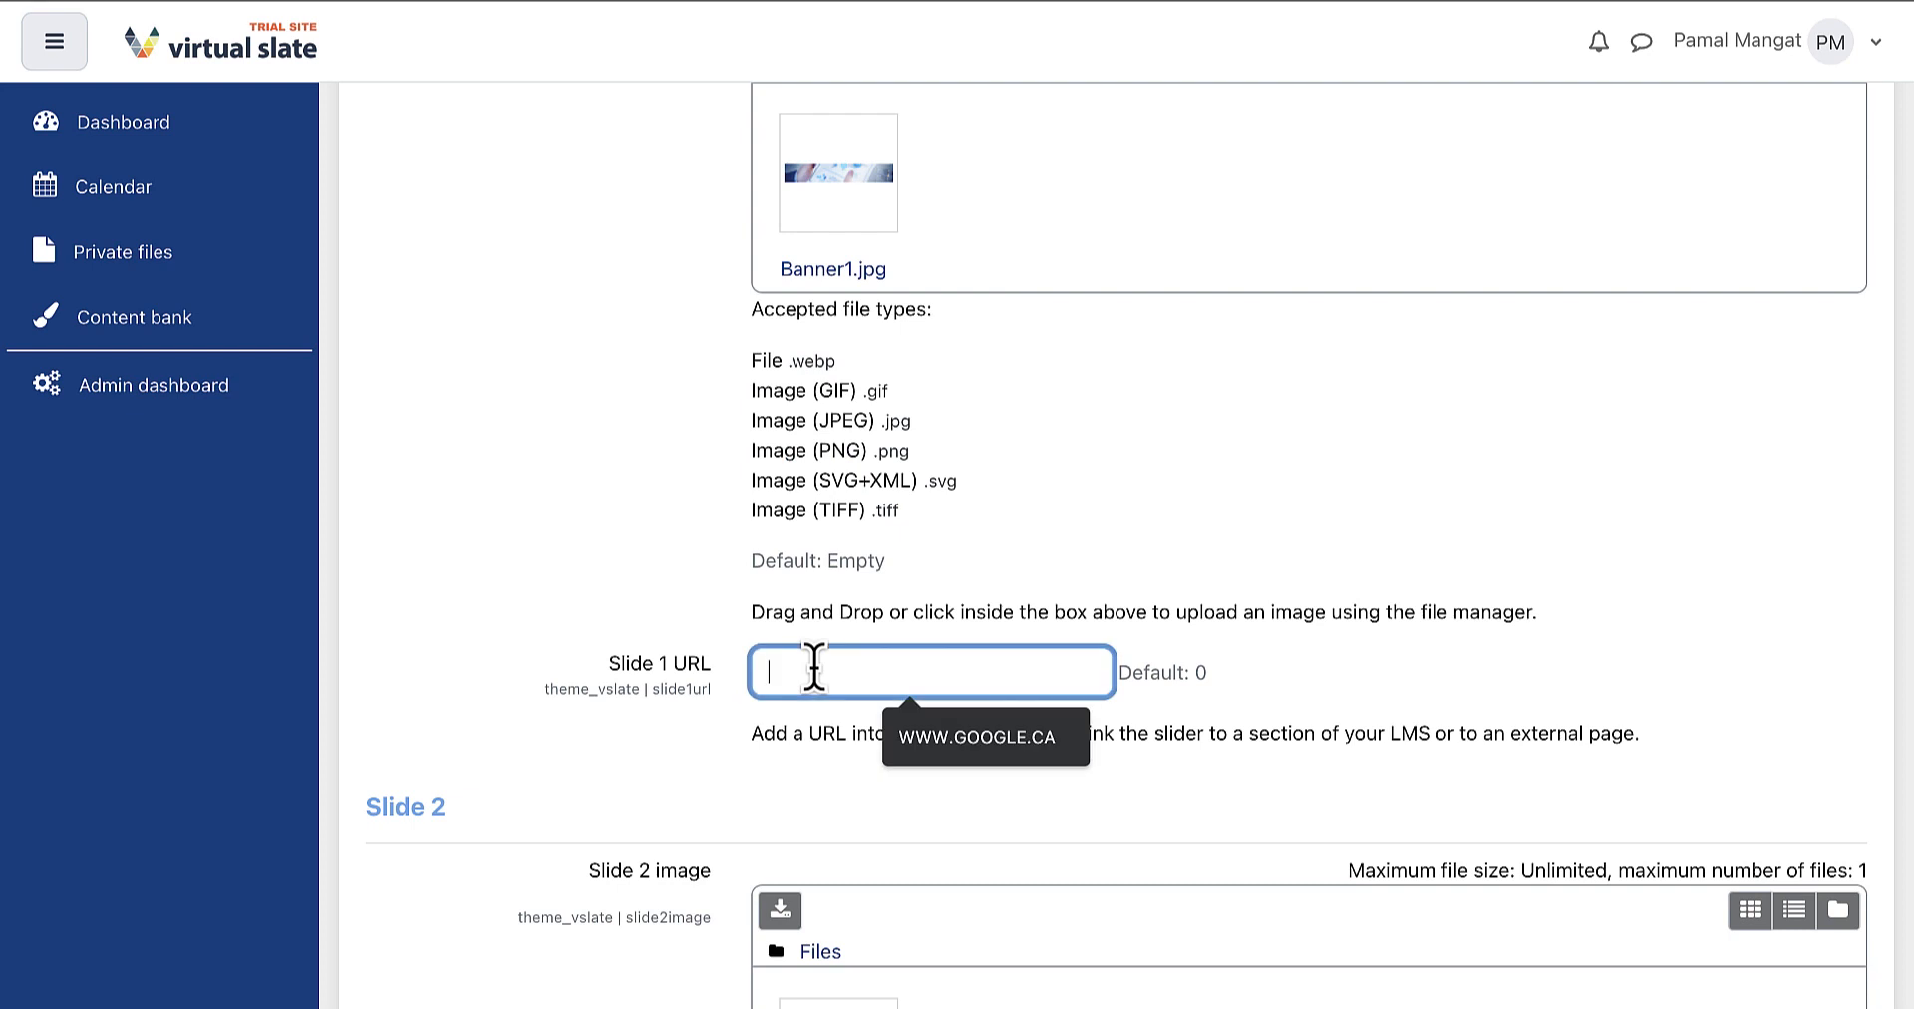
{"action": "type", "text": "WWW.GOOGLE.CA"}
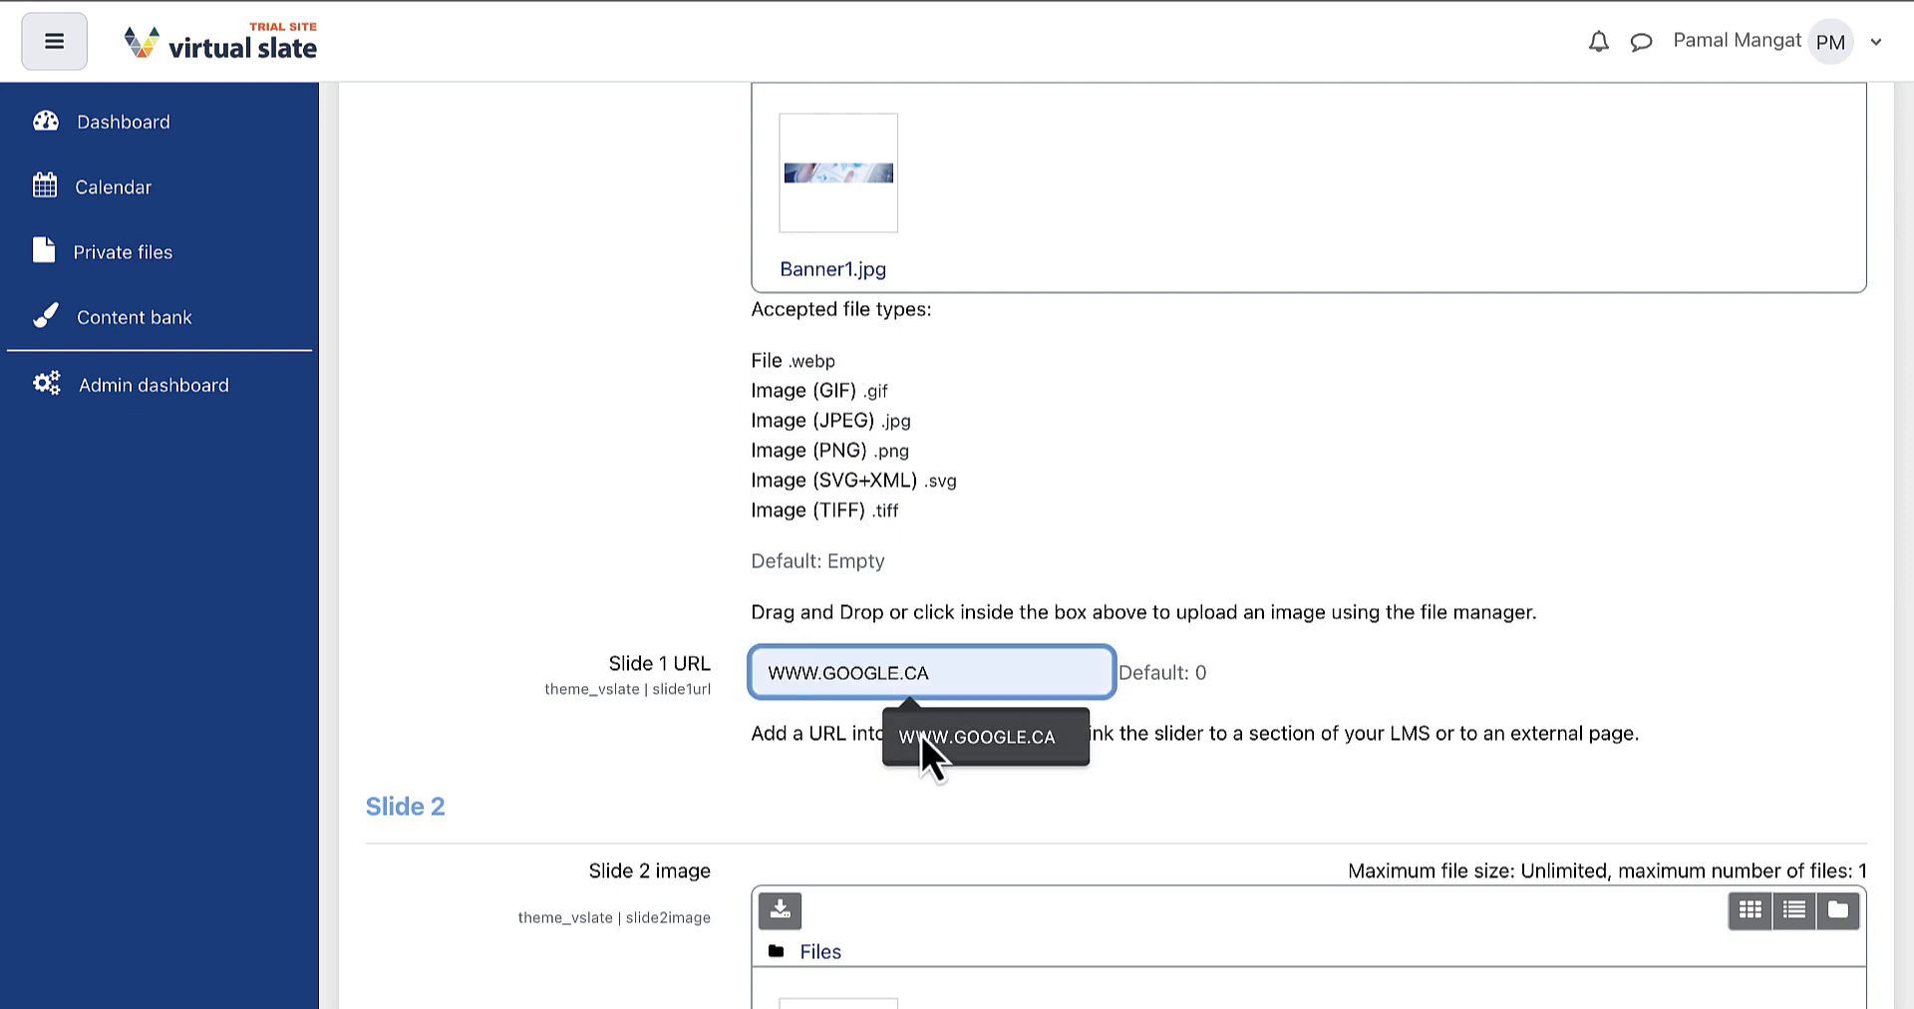
{"action": "left_click", "coordinate": [674, 601]}
{"action": "scroll", "coordinate": [674, 601], "scroll_direction": "down", "scroll_amount": 3}
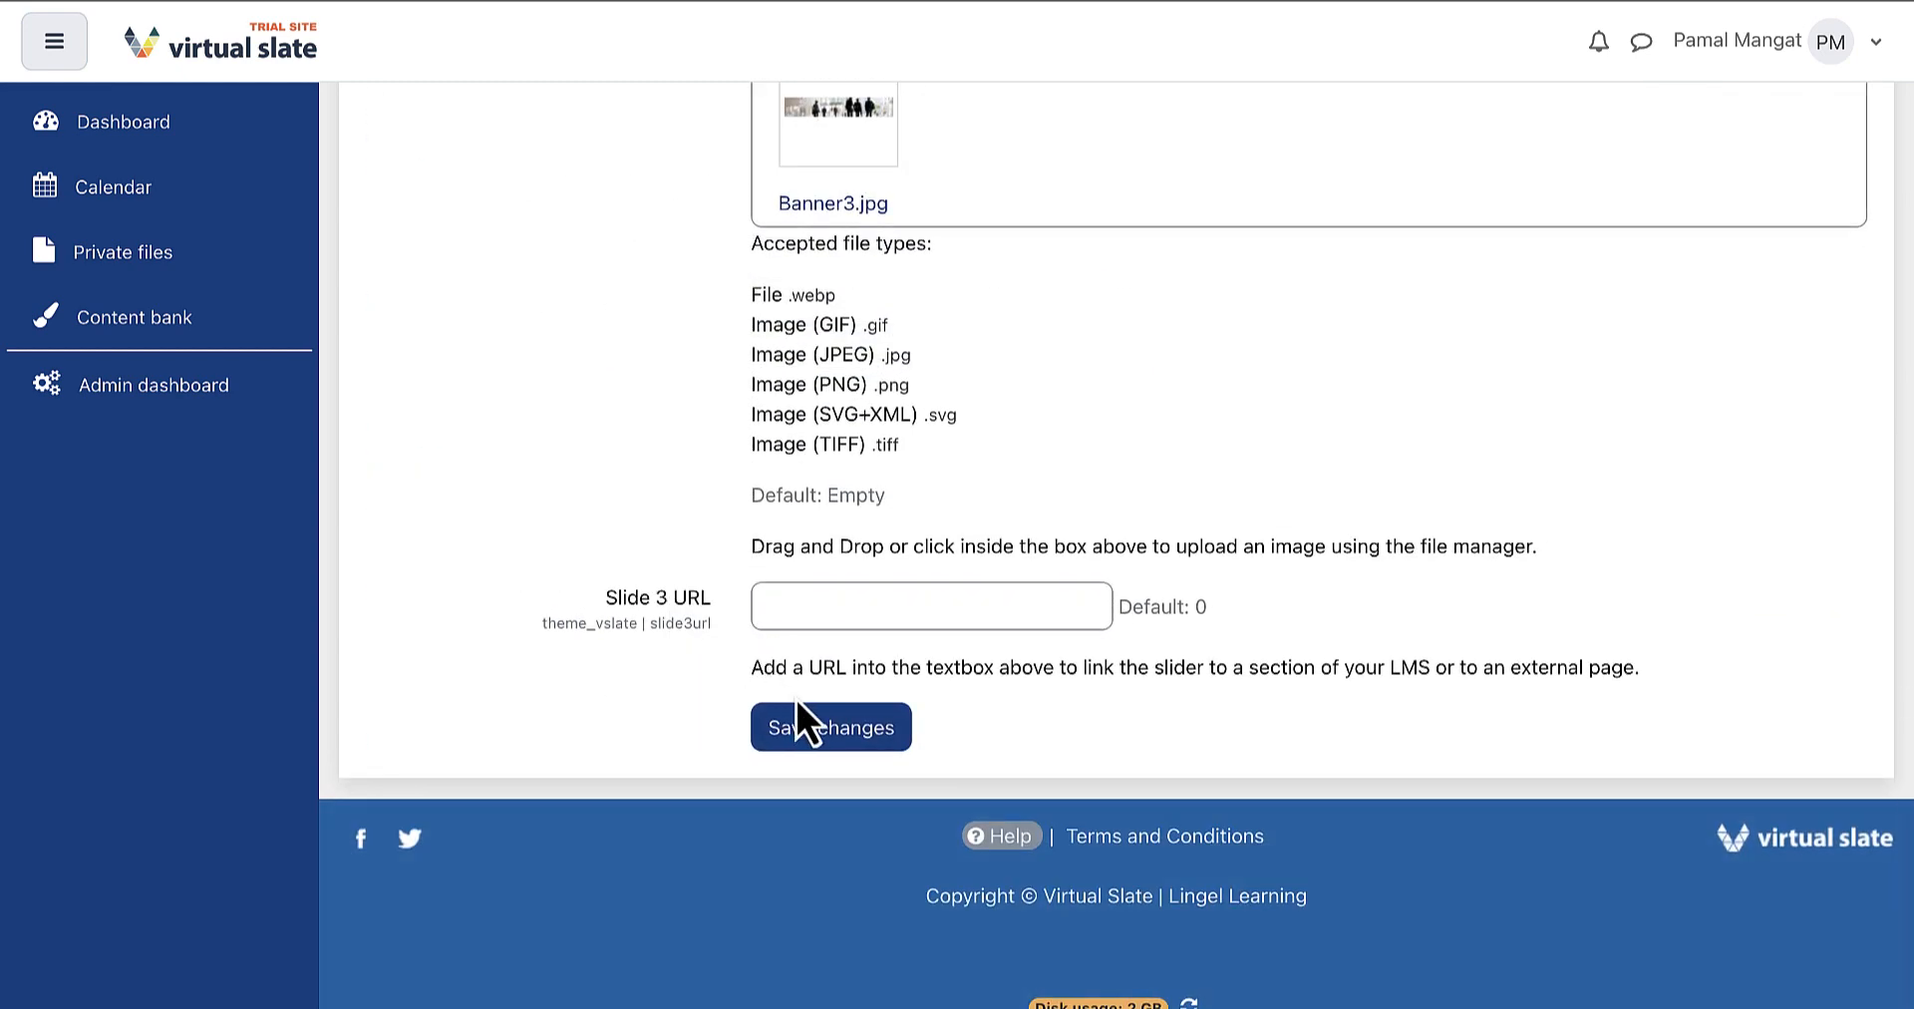
{"action": "left_click", "coordinate": [817, 728]}
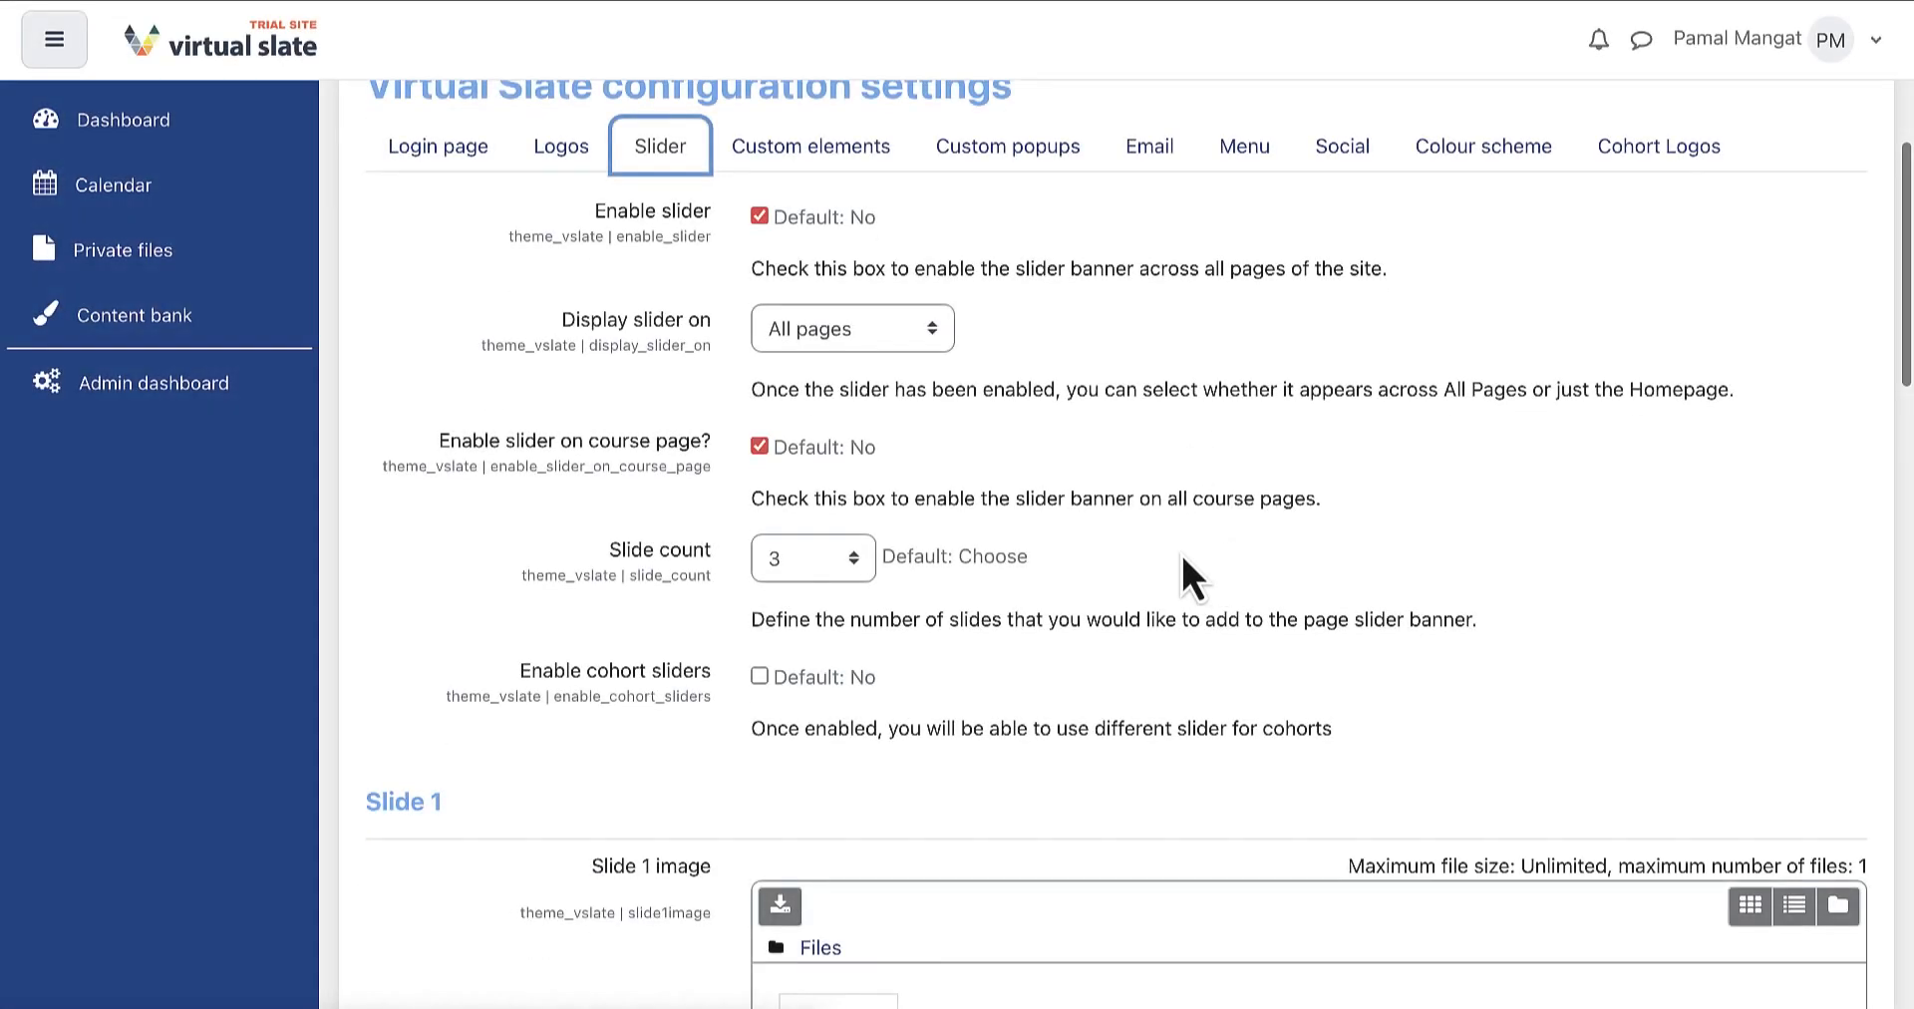
Step: Enable cohort sliders, saving the change, and open the Cohort Sliders settings for Cohort Q
{"action": "left_click", "coordinate": [761, 678]}
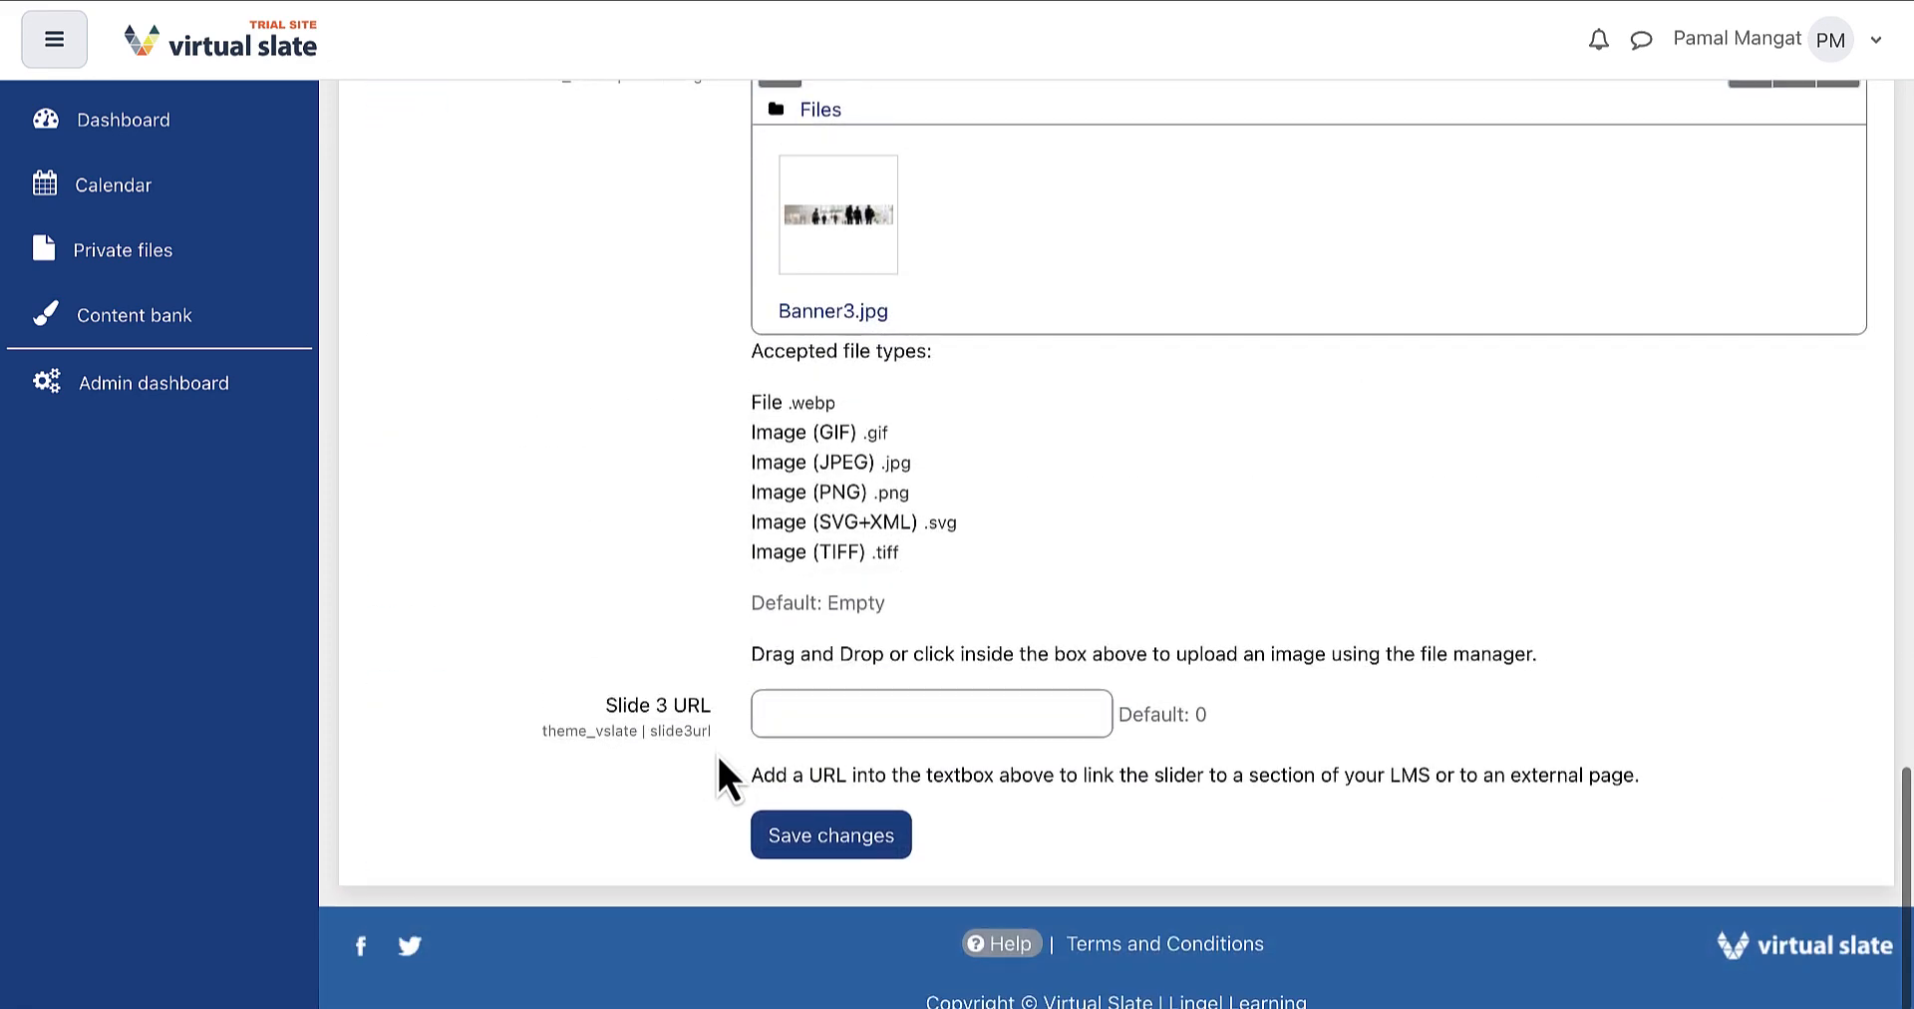
{"action": "left_click", "coordinate": [793, 837]}
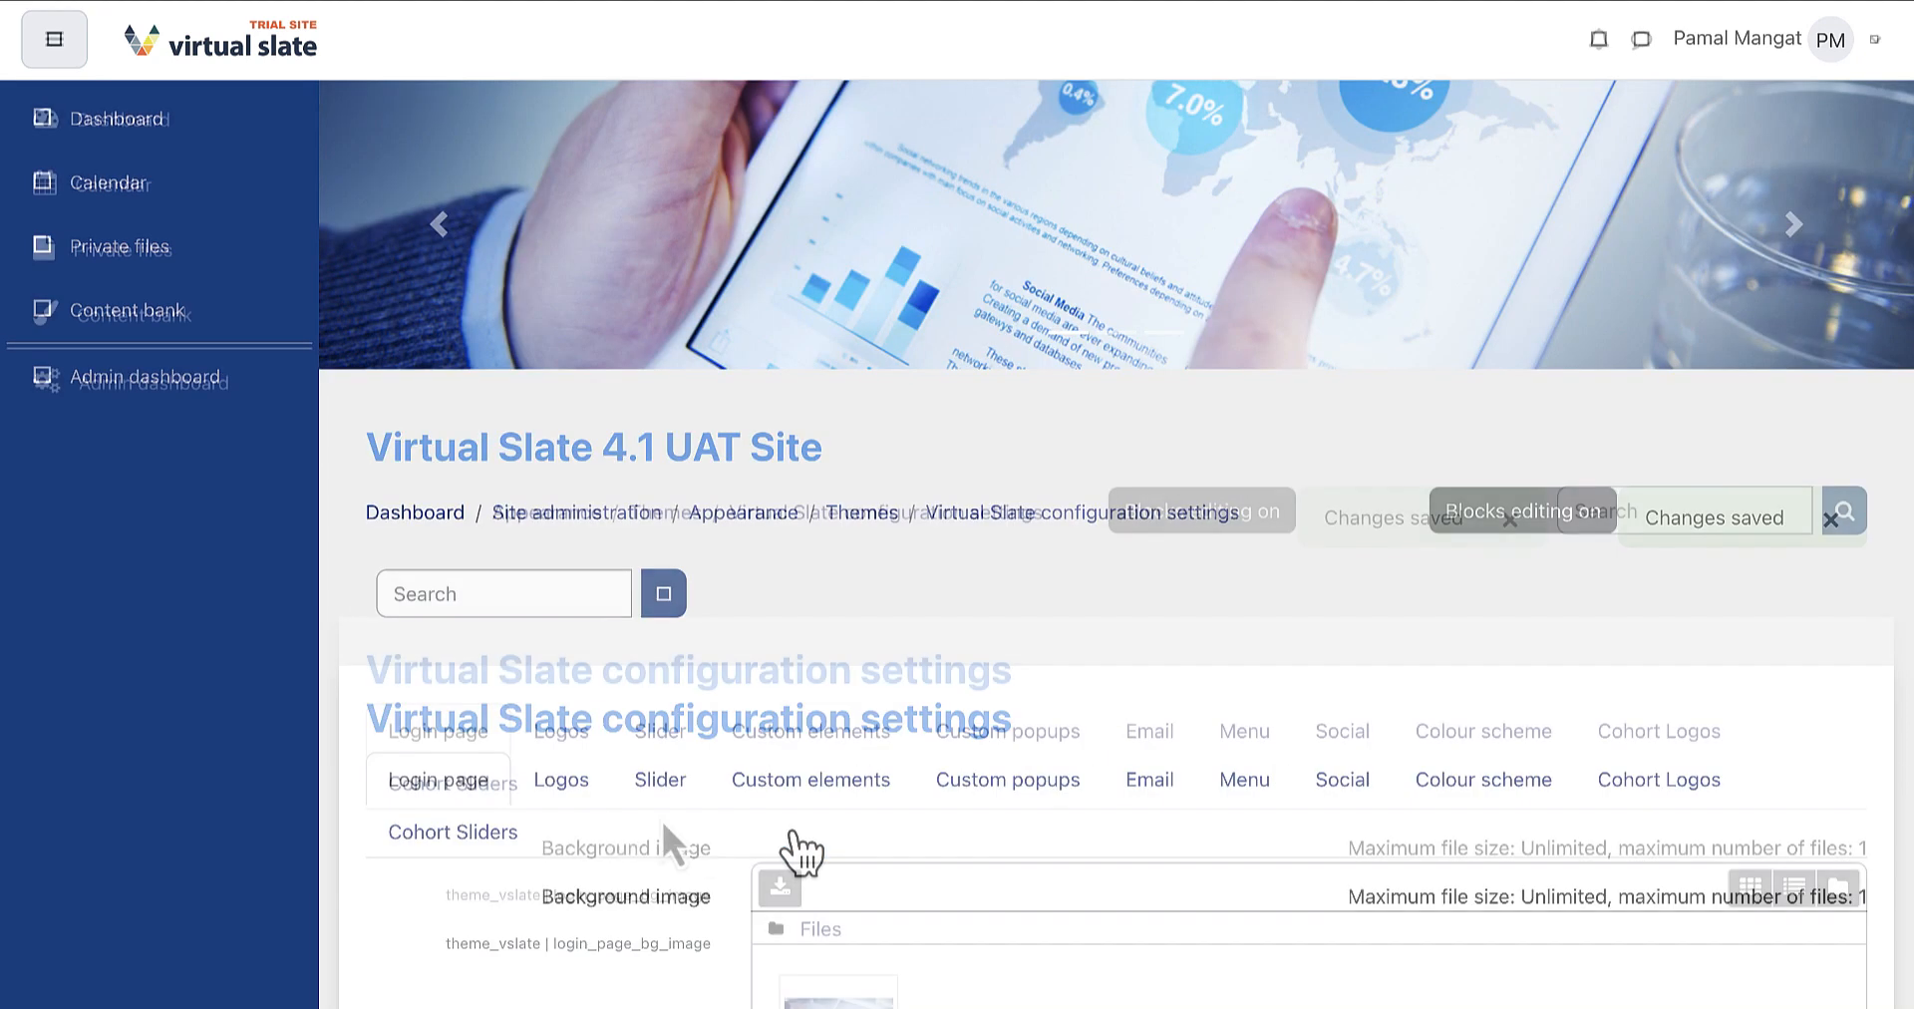
{"action": "left_click", "coordinate": [489, 793]}
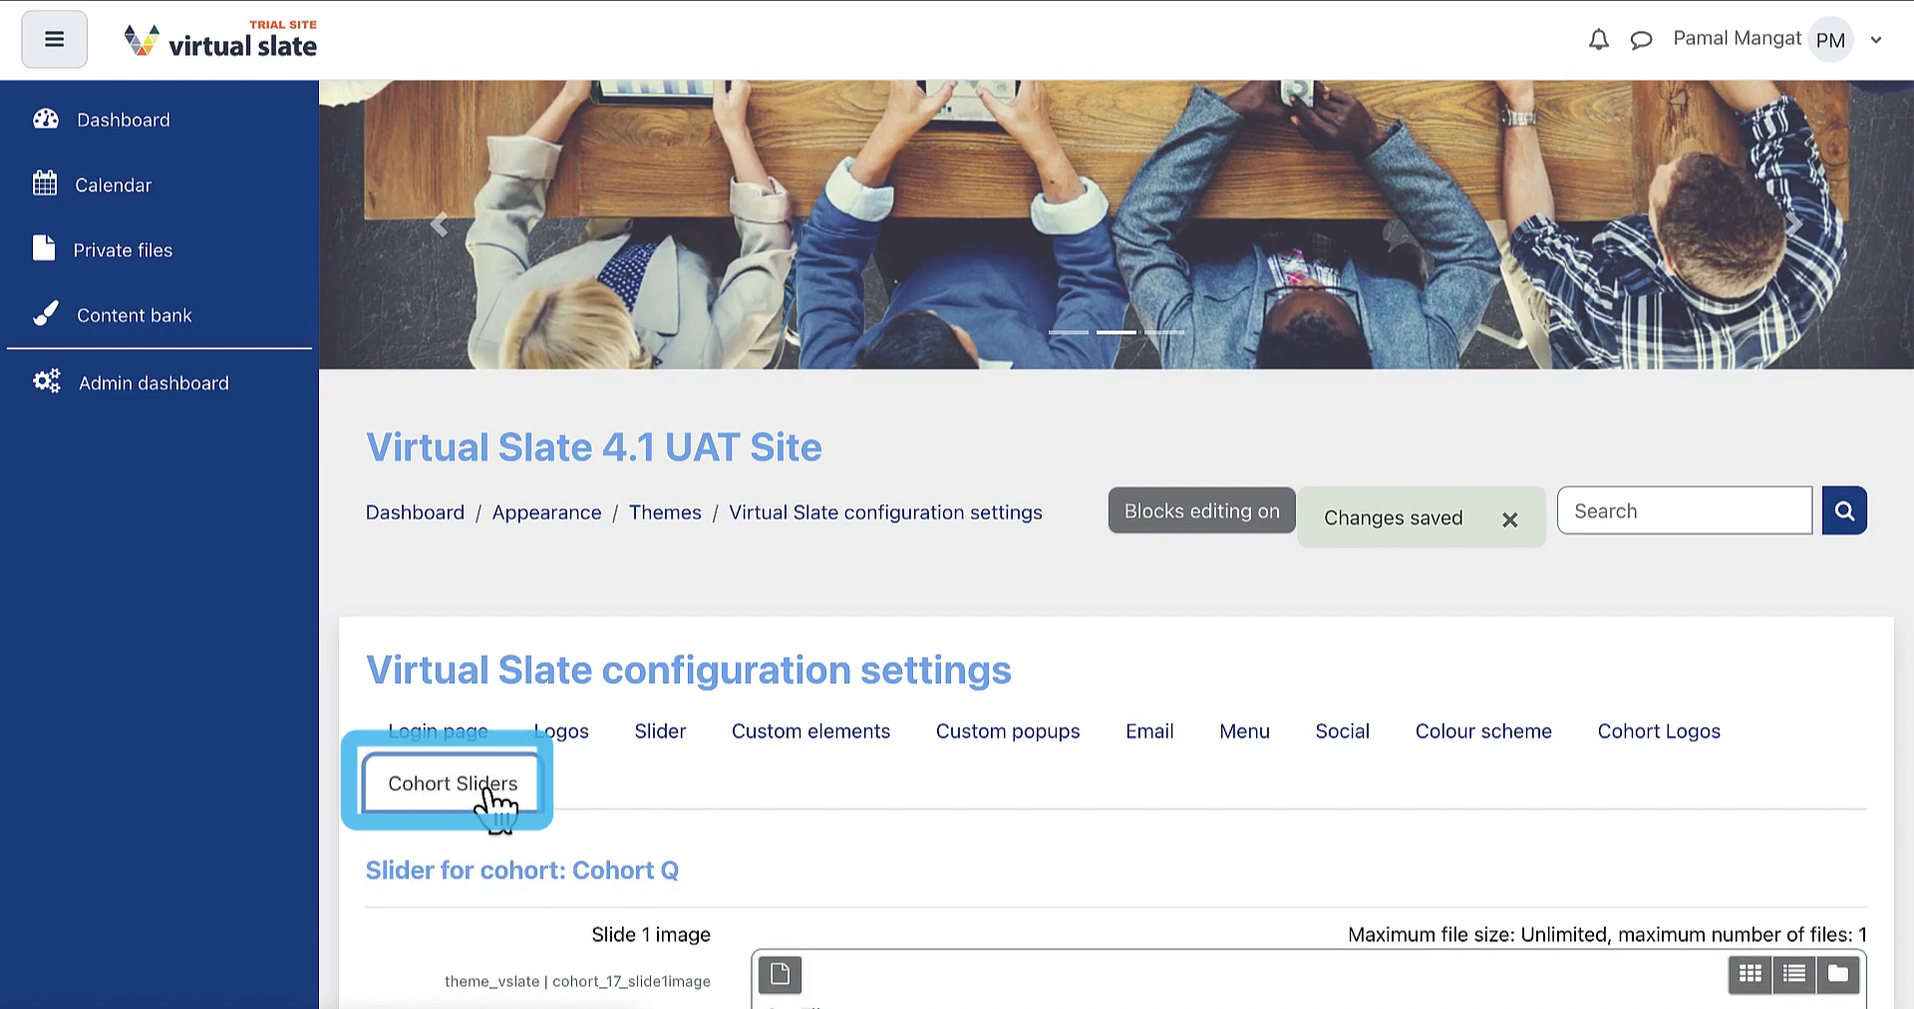
{"action": "scroll", "coordinate": [511, 842], "scroll_direction": "down", "scroll_amount": 5}
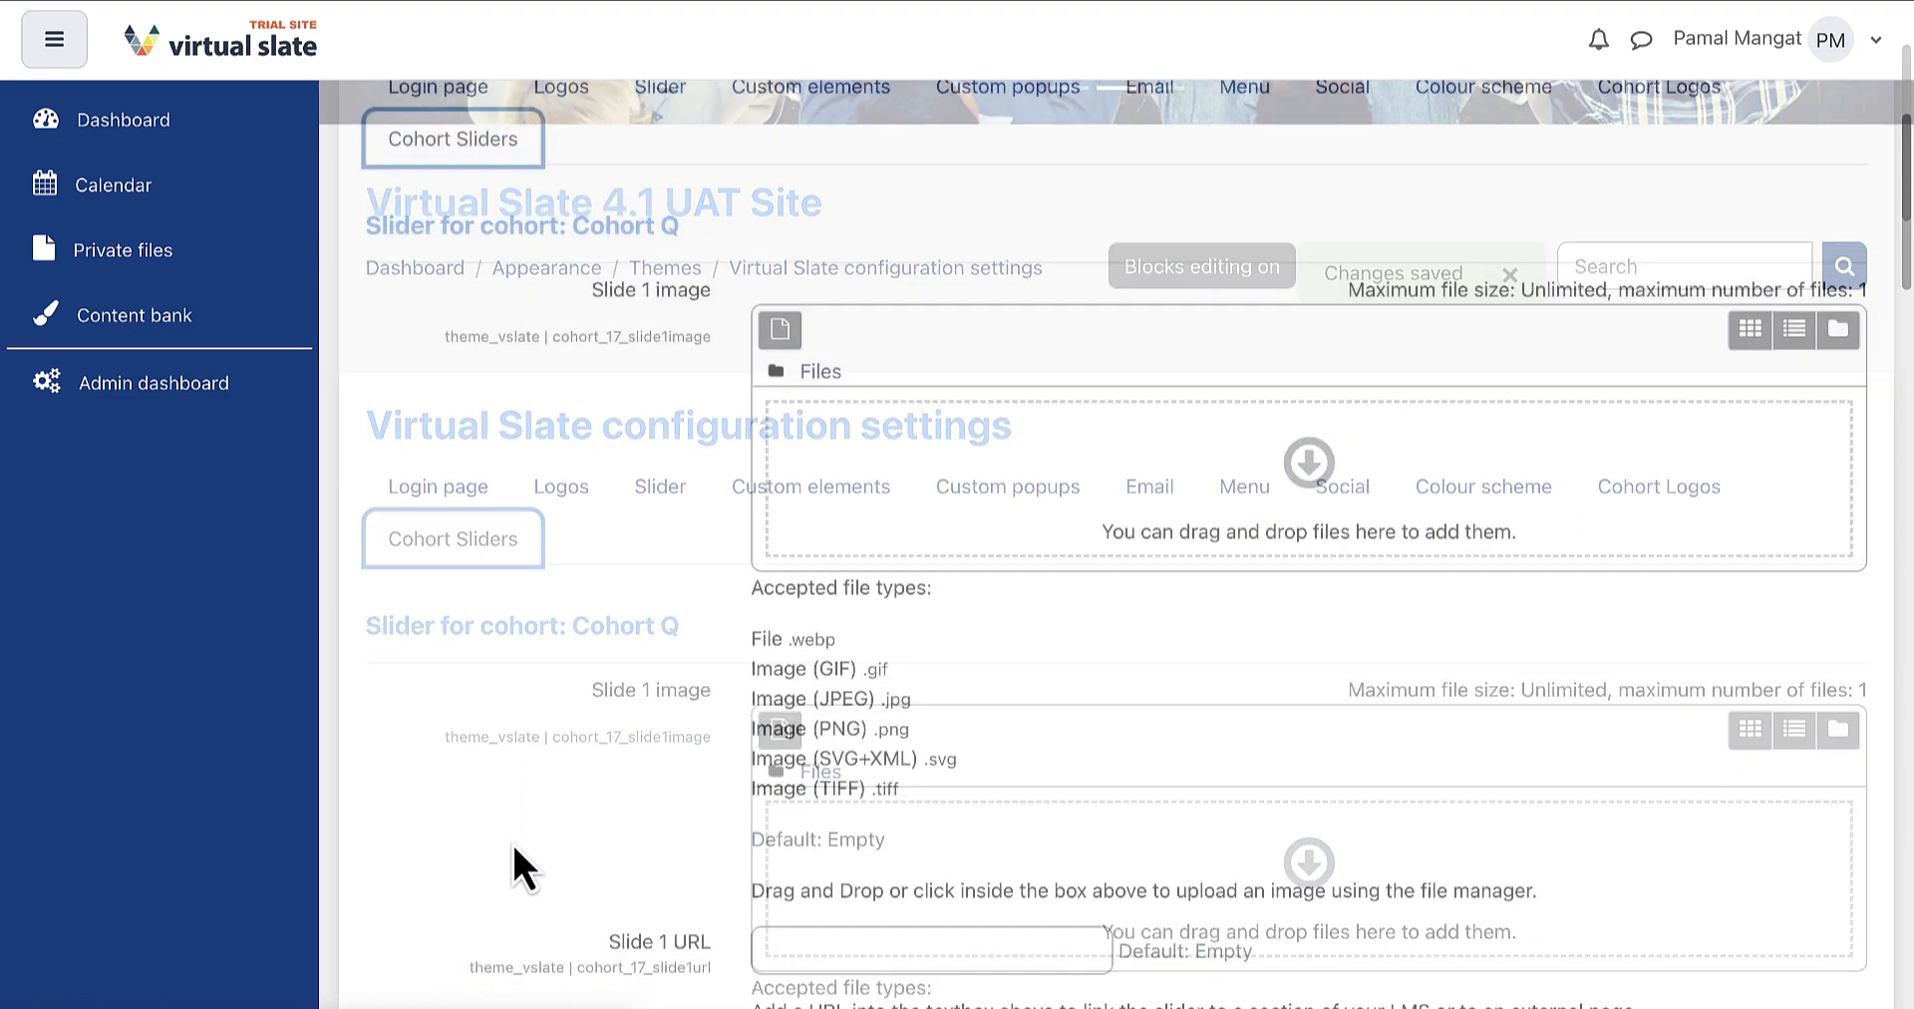
Step: Review the slide image and URL settings in the Cohort Q slider section
{"action": "scroll", "coordinate": [515, 849], "scroll_direction": "down", "scroll_amount": 2}
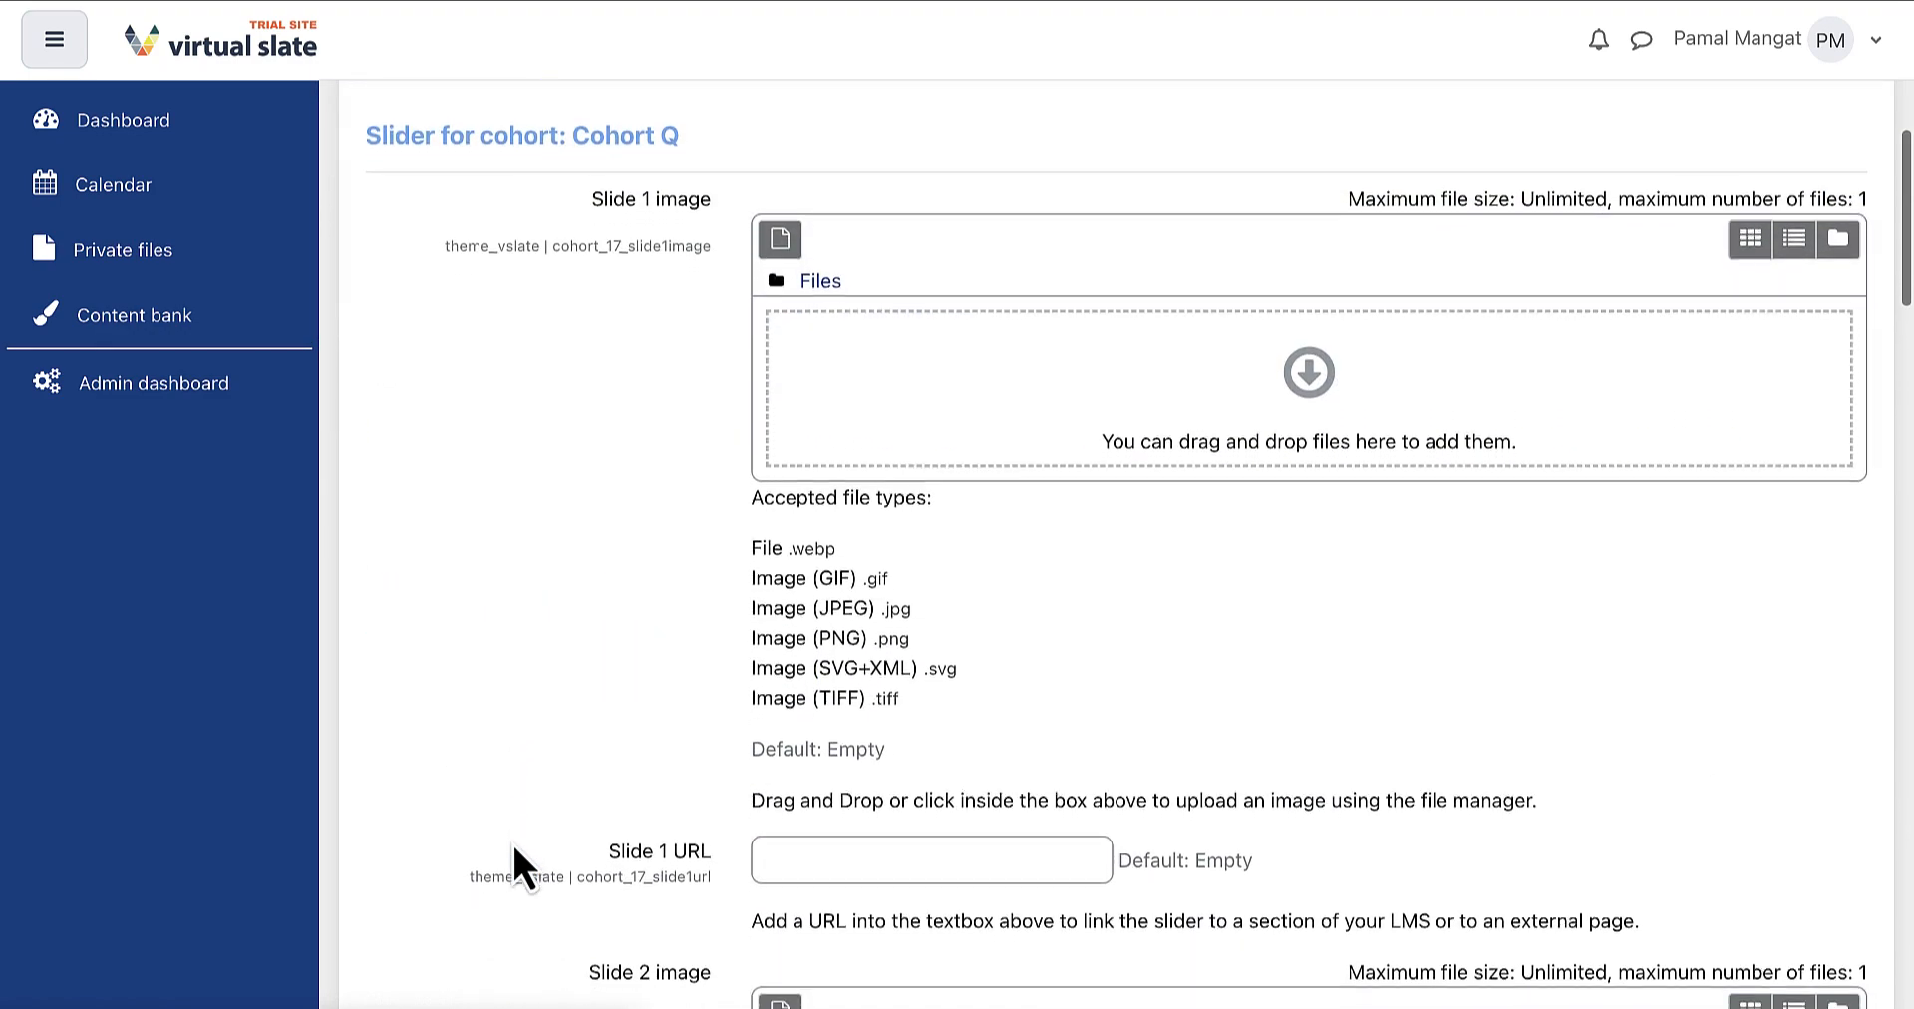
{"action": "scroll", "coordinate": [513, 848], "scroll_direction": "down", "scroll_amount": 3}
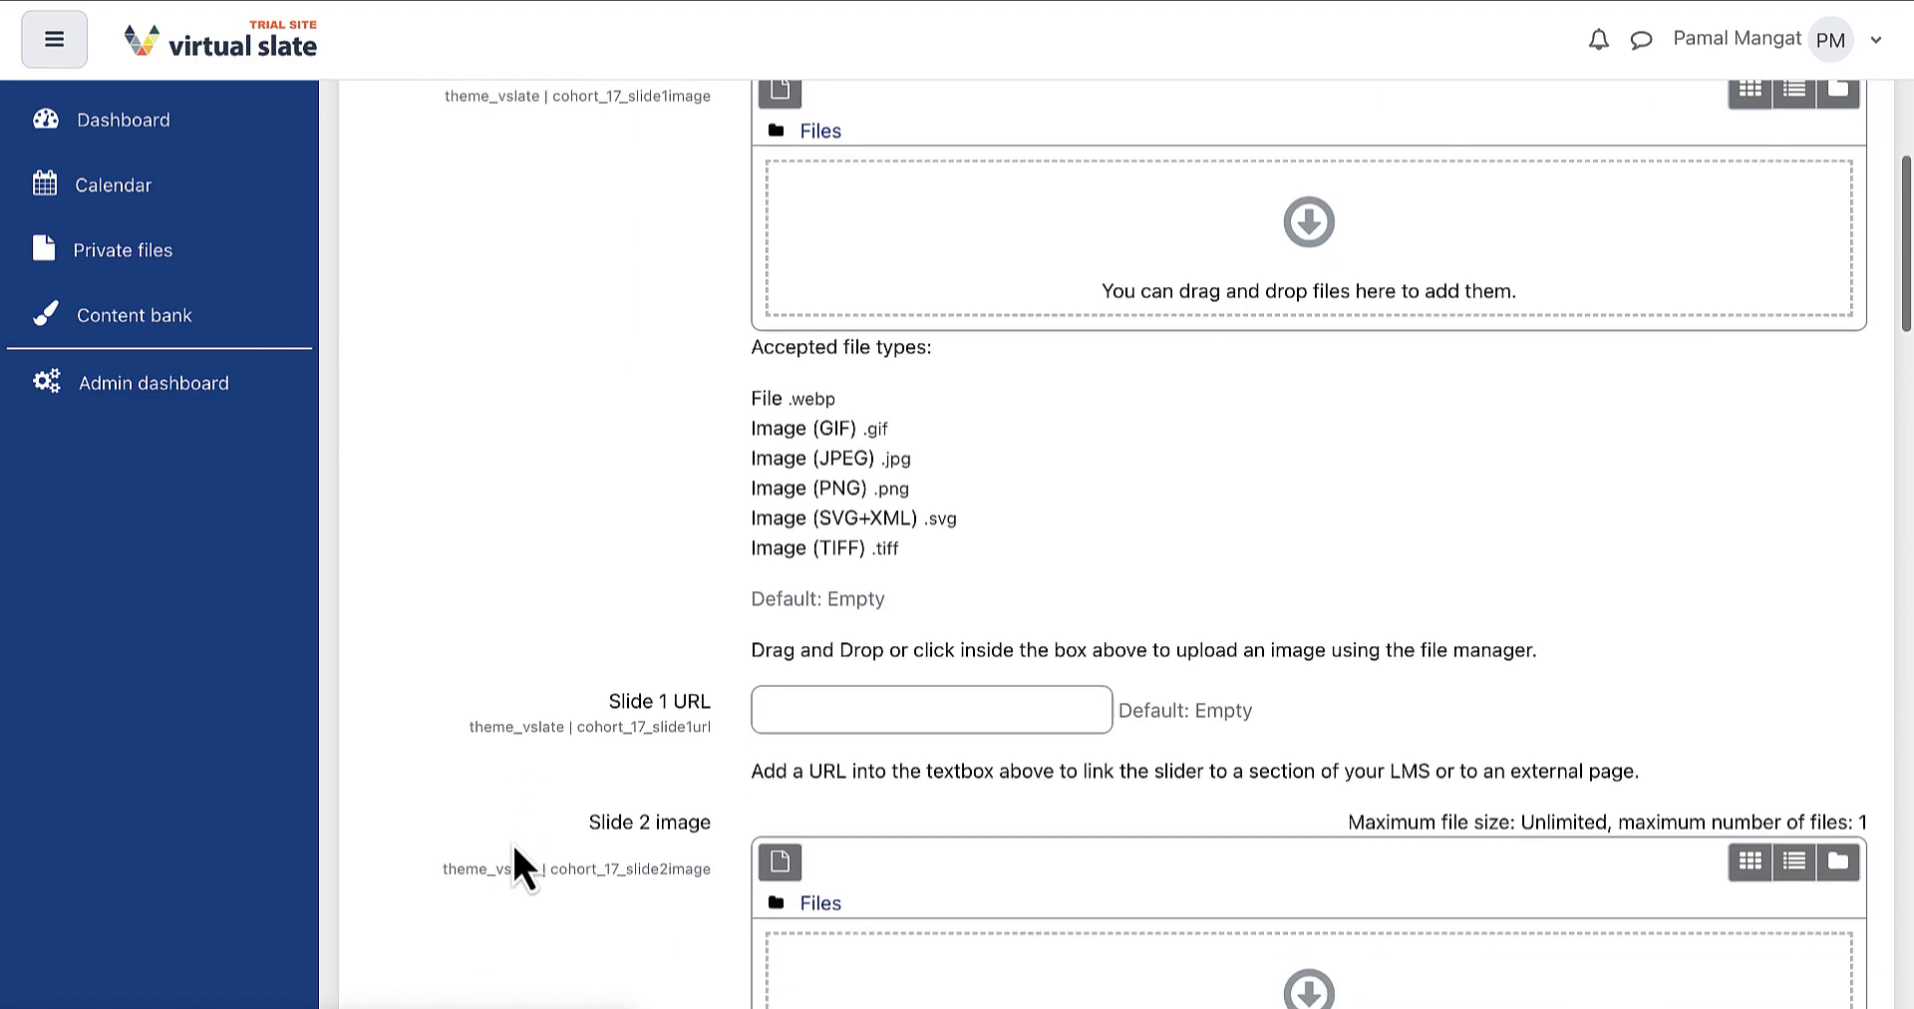
{"action": "scroll", "coordinate": [512, 842], "scroll_direction": "down", "scroll_amount": 1}
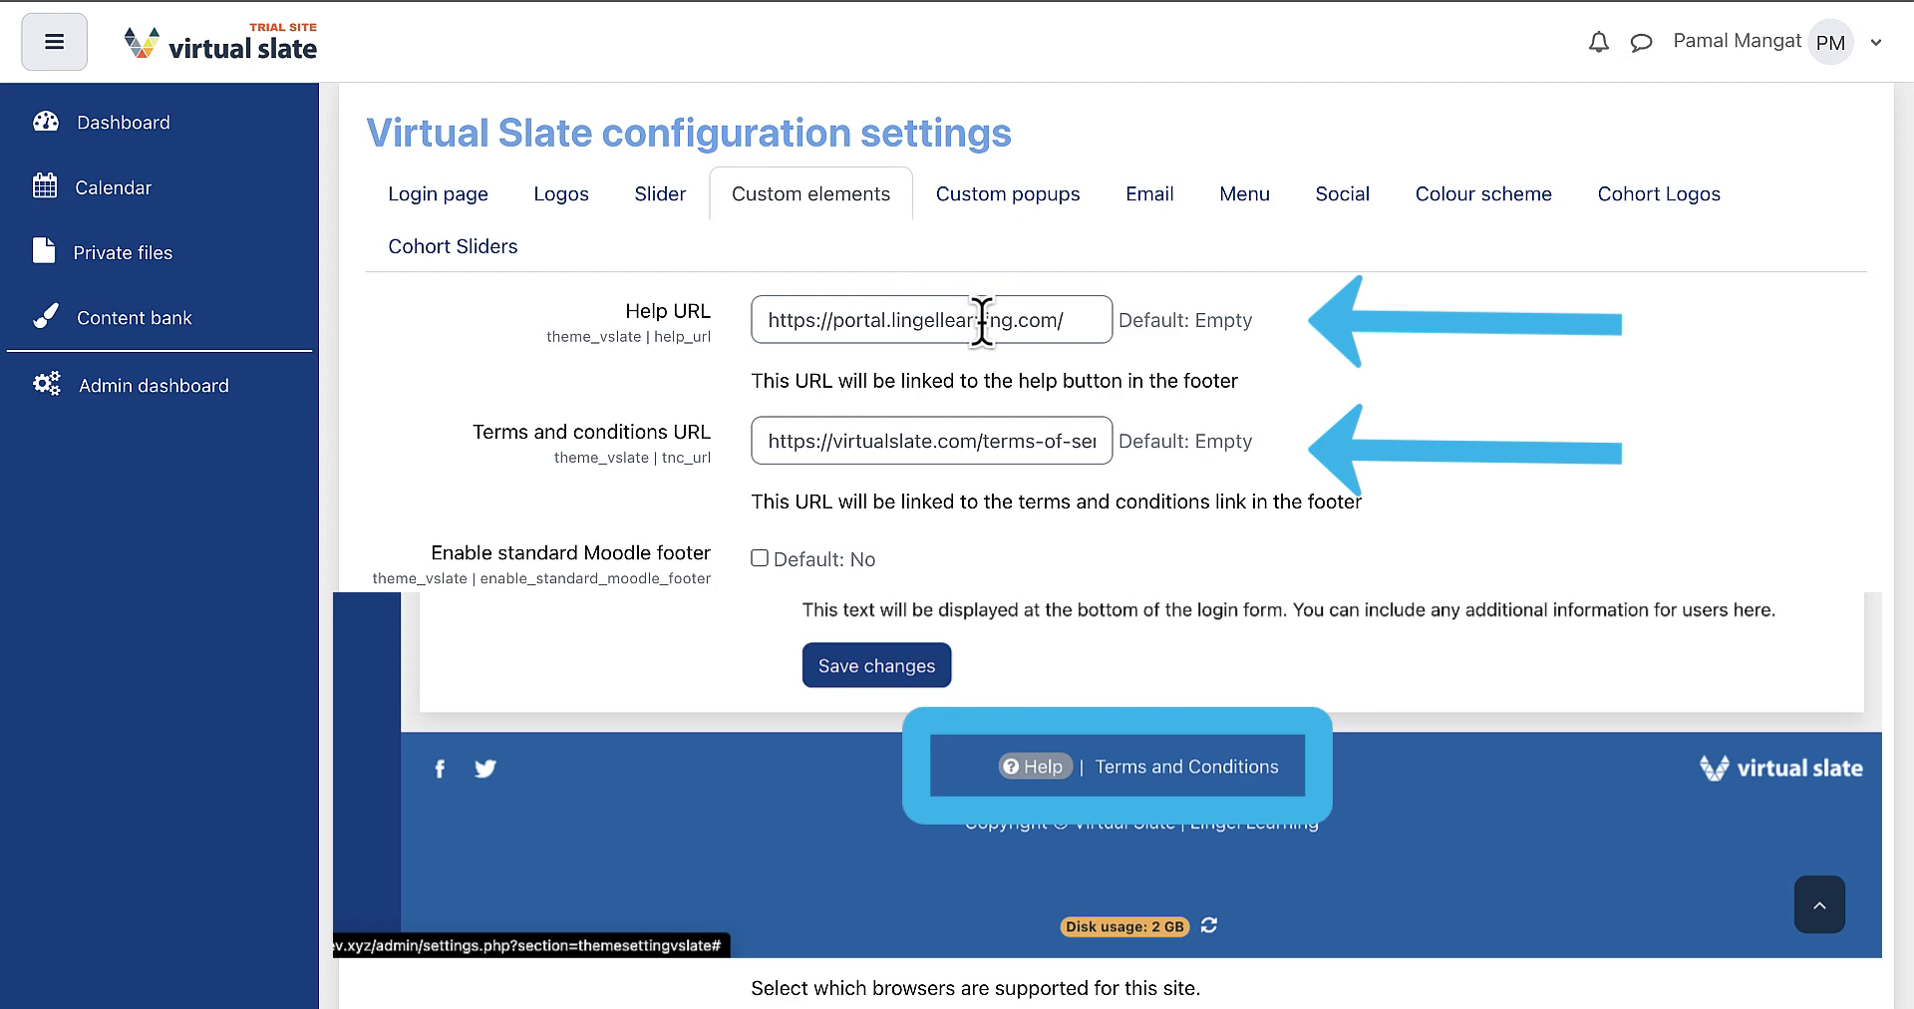
Step: Enable scroll to top in the custom elements settings and try its button on the Dashboard
{"action": "left_click", "coordinate": [1070, 323]}
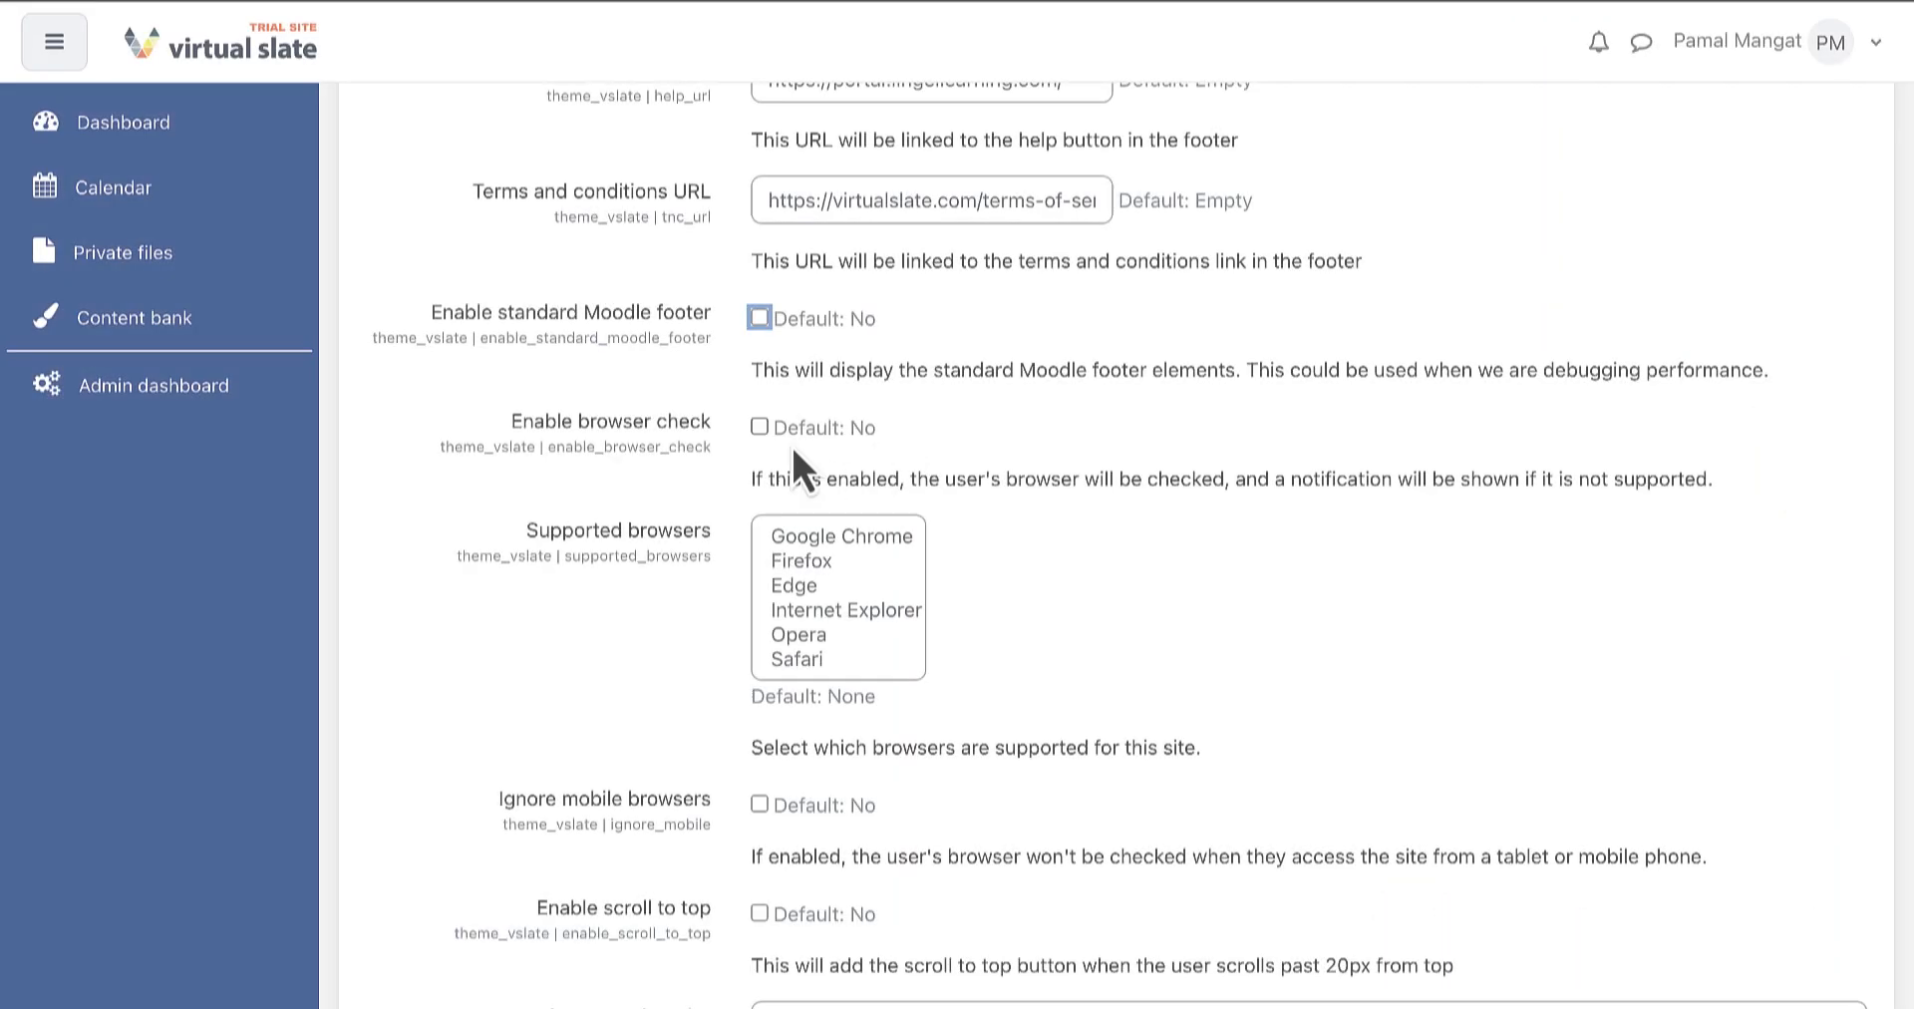
{"action": "left_click", "coordinate": [760, 427]}
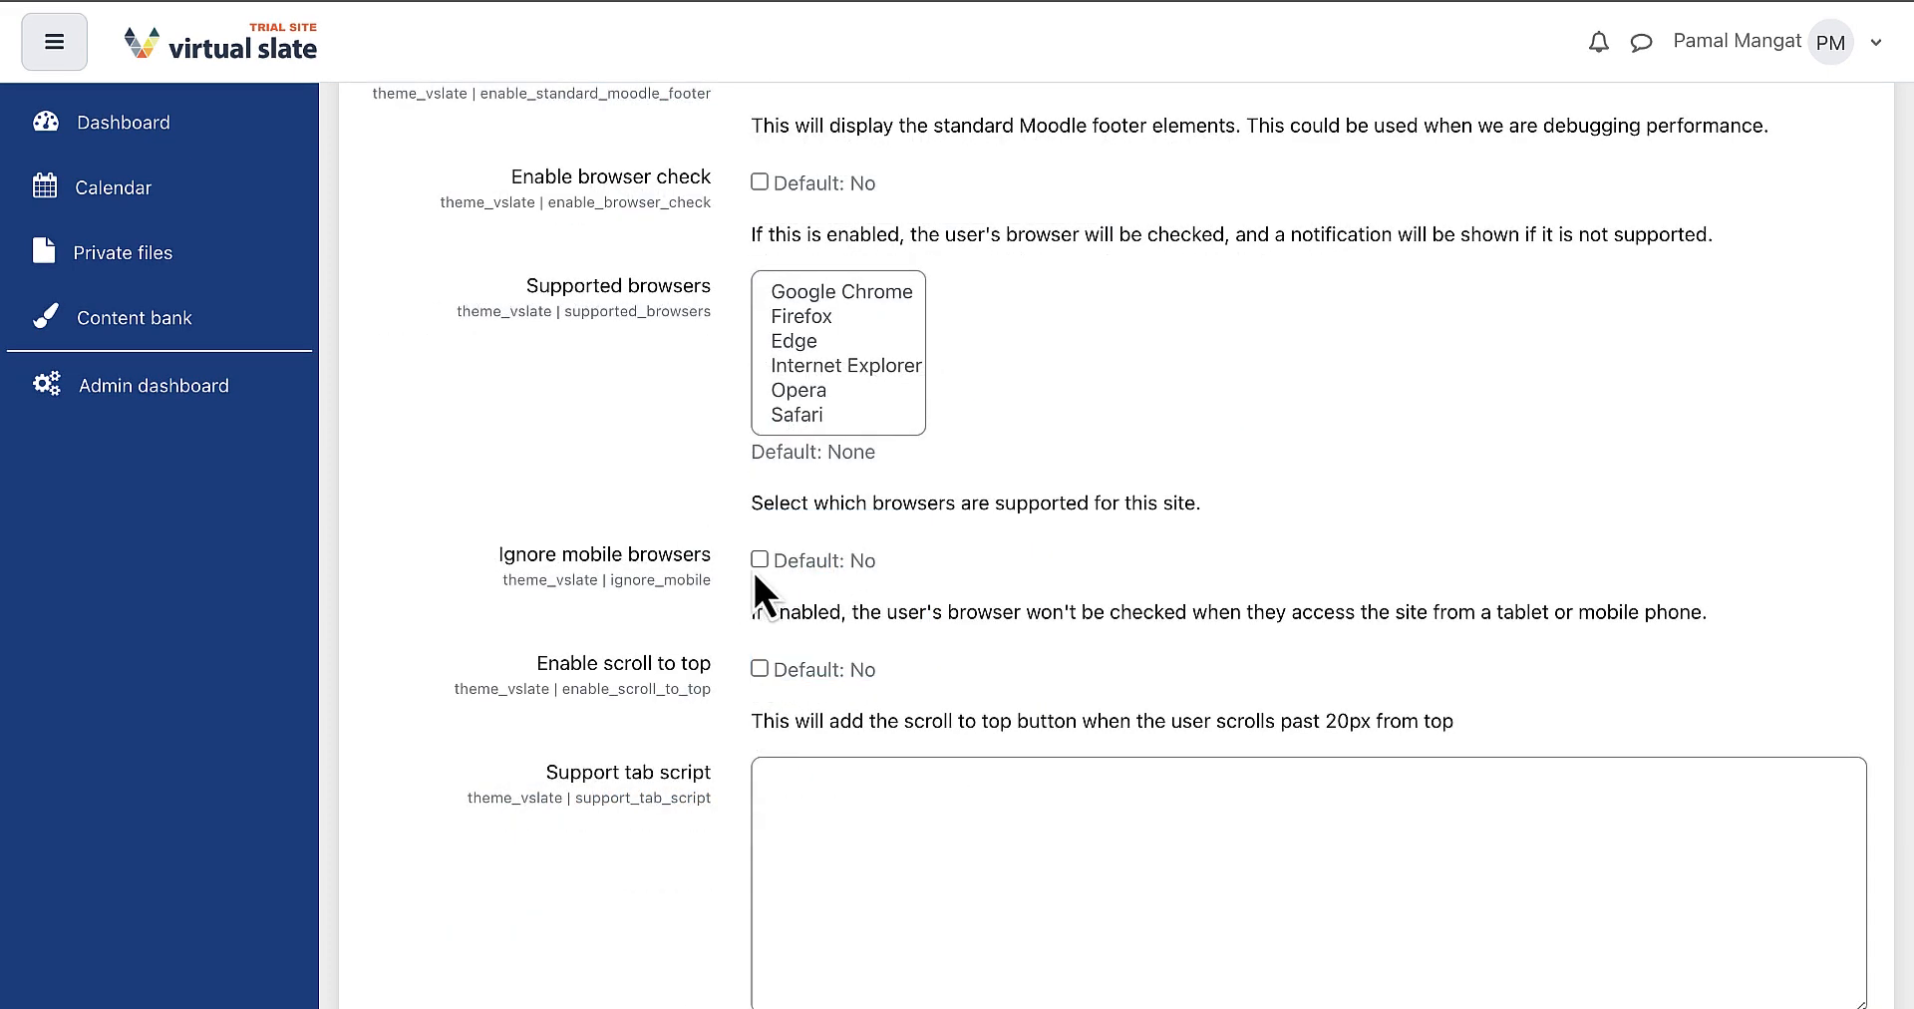
{"action": "scroll", "coordinate": [754, 576], "scroll_direction": "down", "scroll_amount": 1}
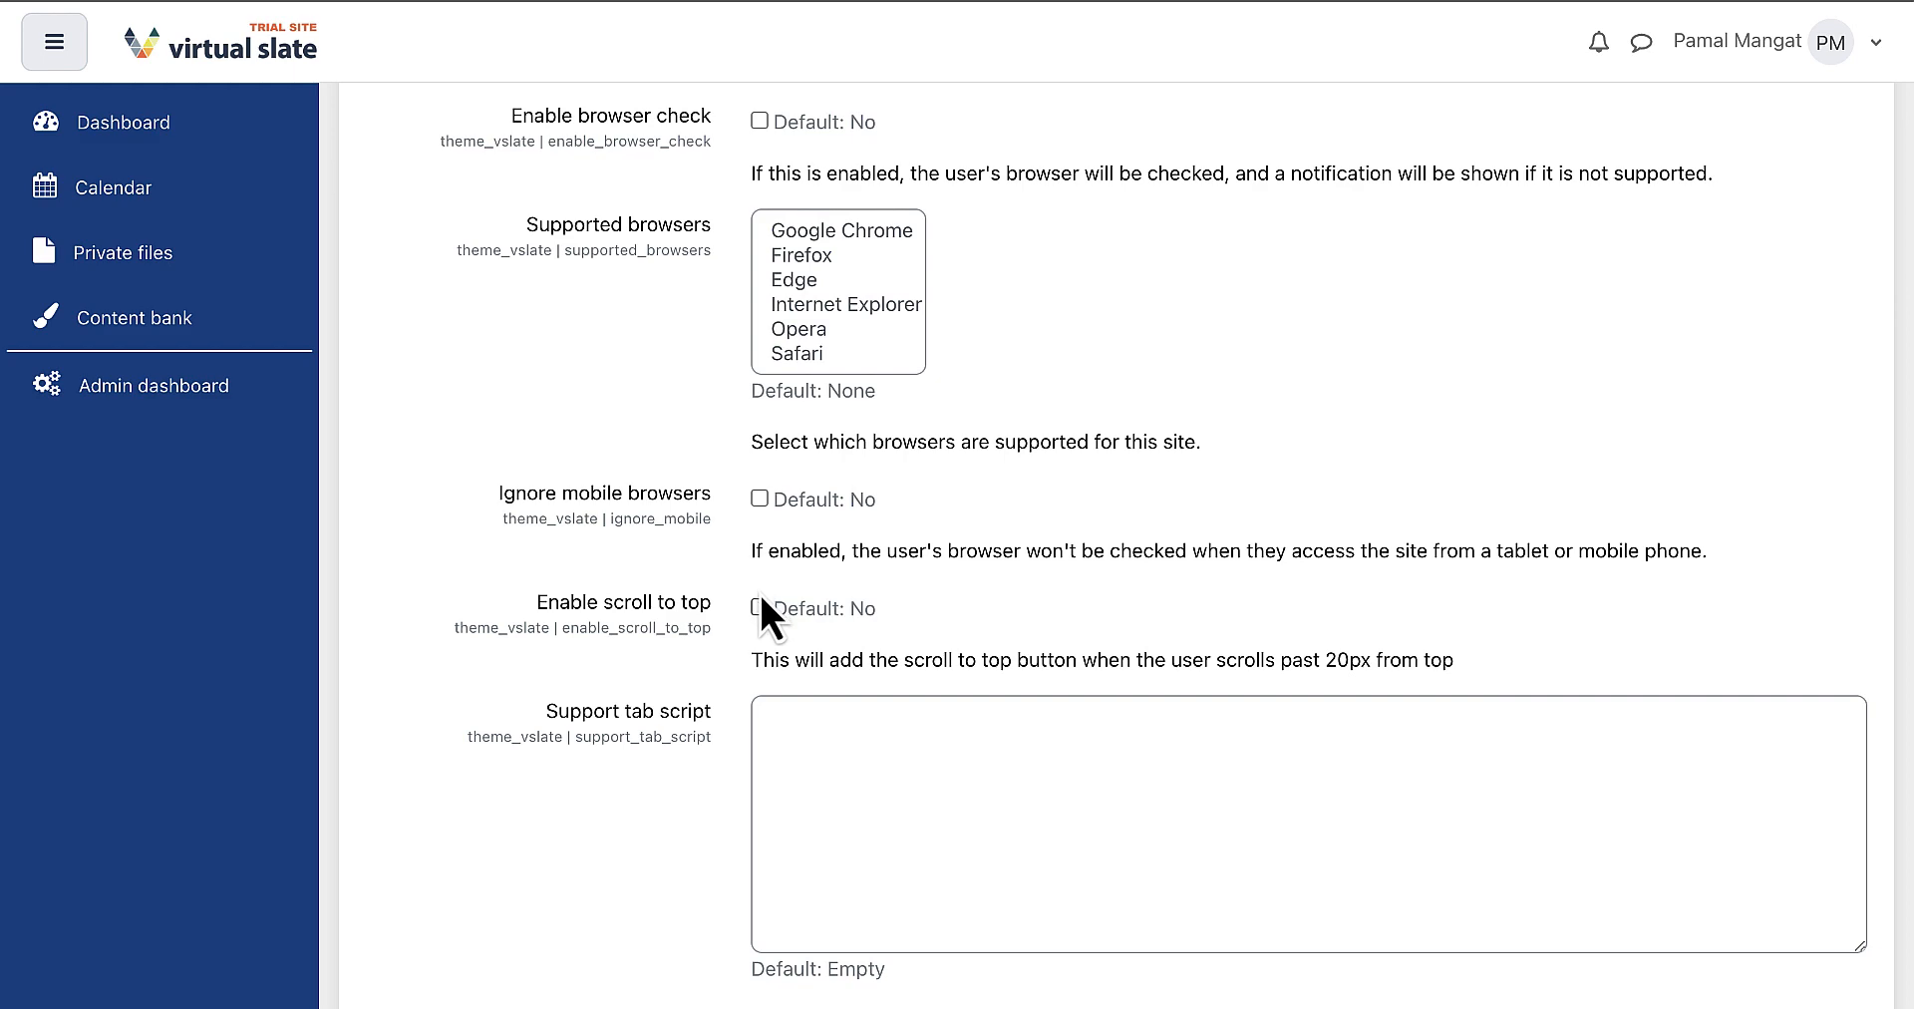
{"action": "left_click", "coordinate": [761, 607]}
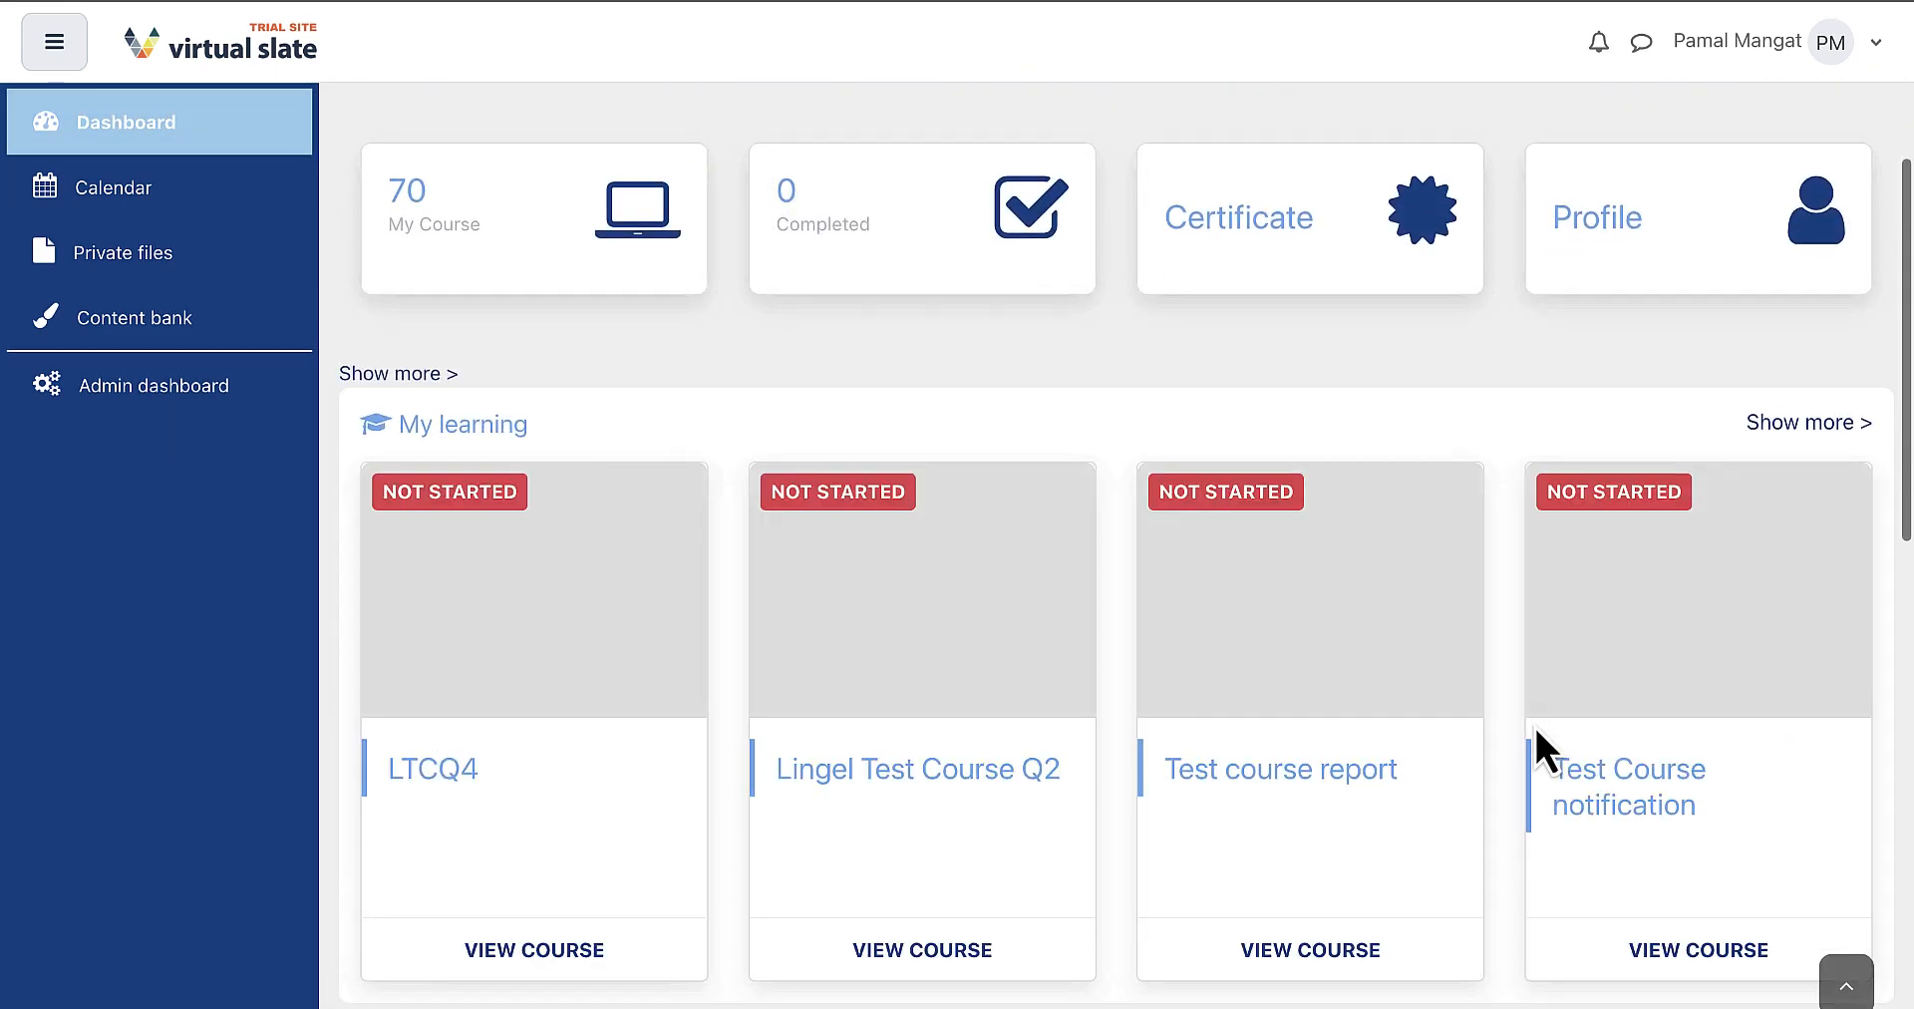
{"action": "scroll", "coordinate": [1535, 729], "scroll_direction": "down", "scroll_amount": 1}
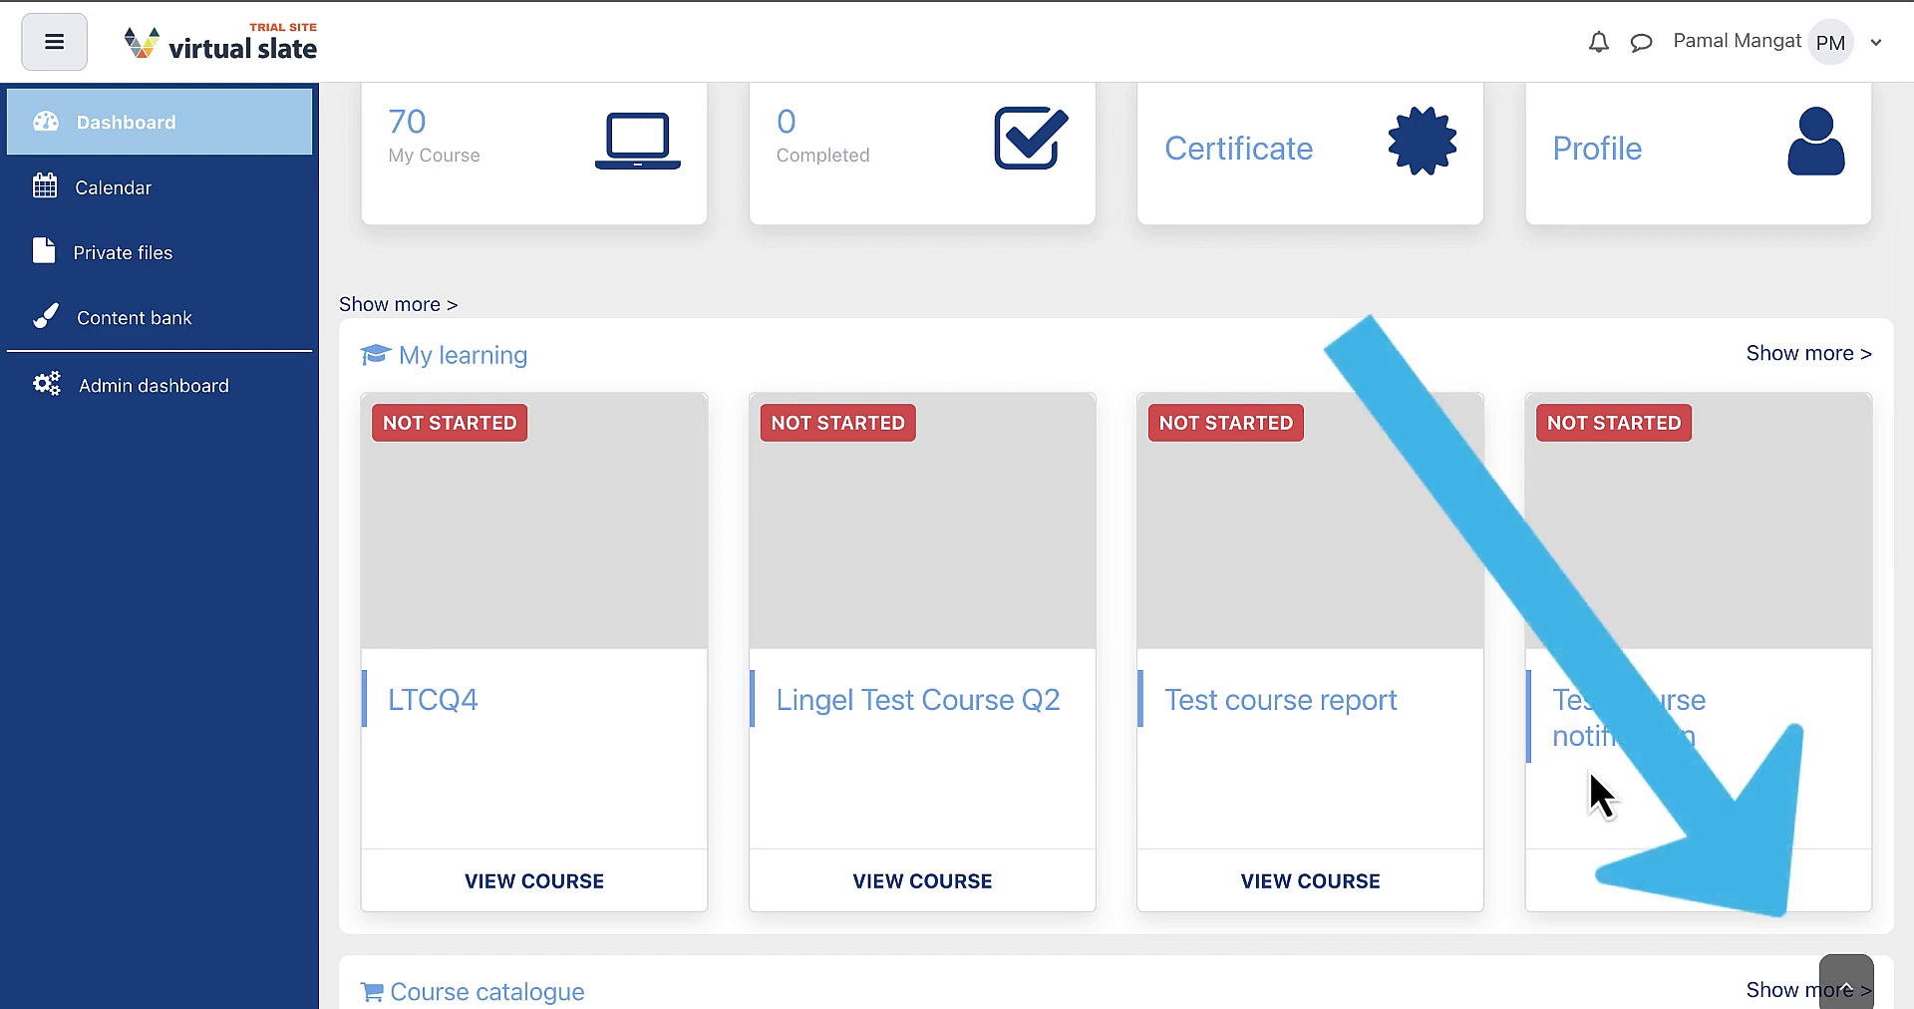
{"action": "left_click", "coordinate": [1845, 980]}
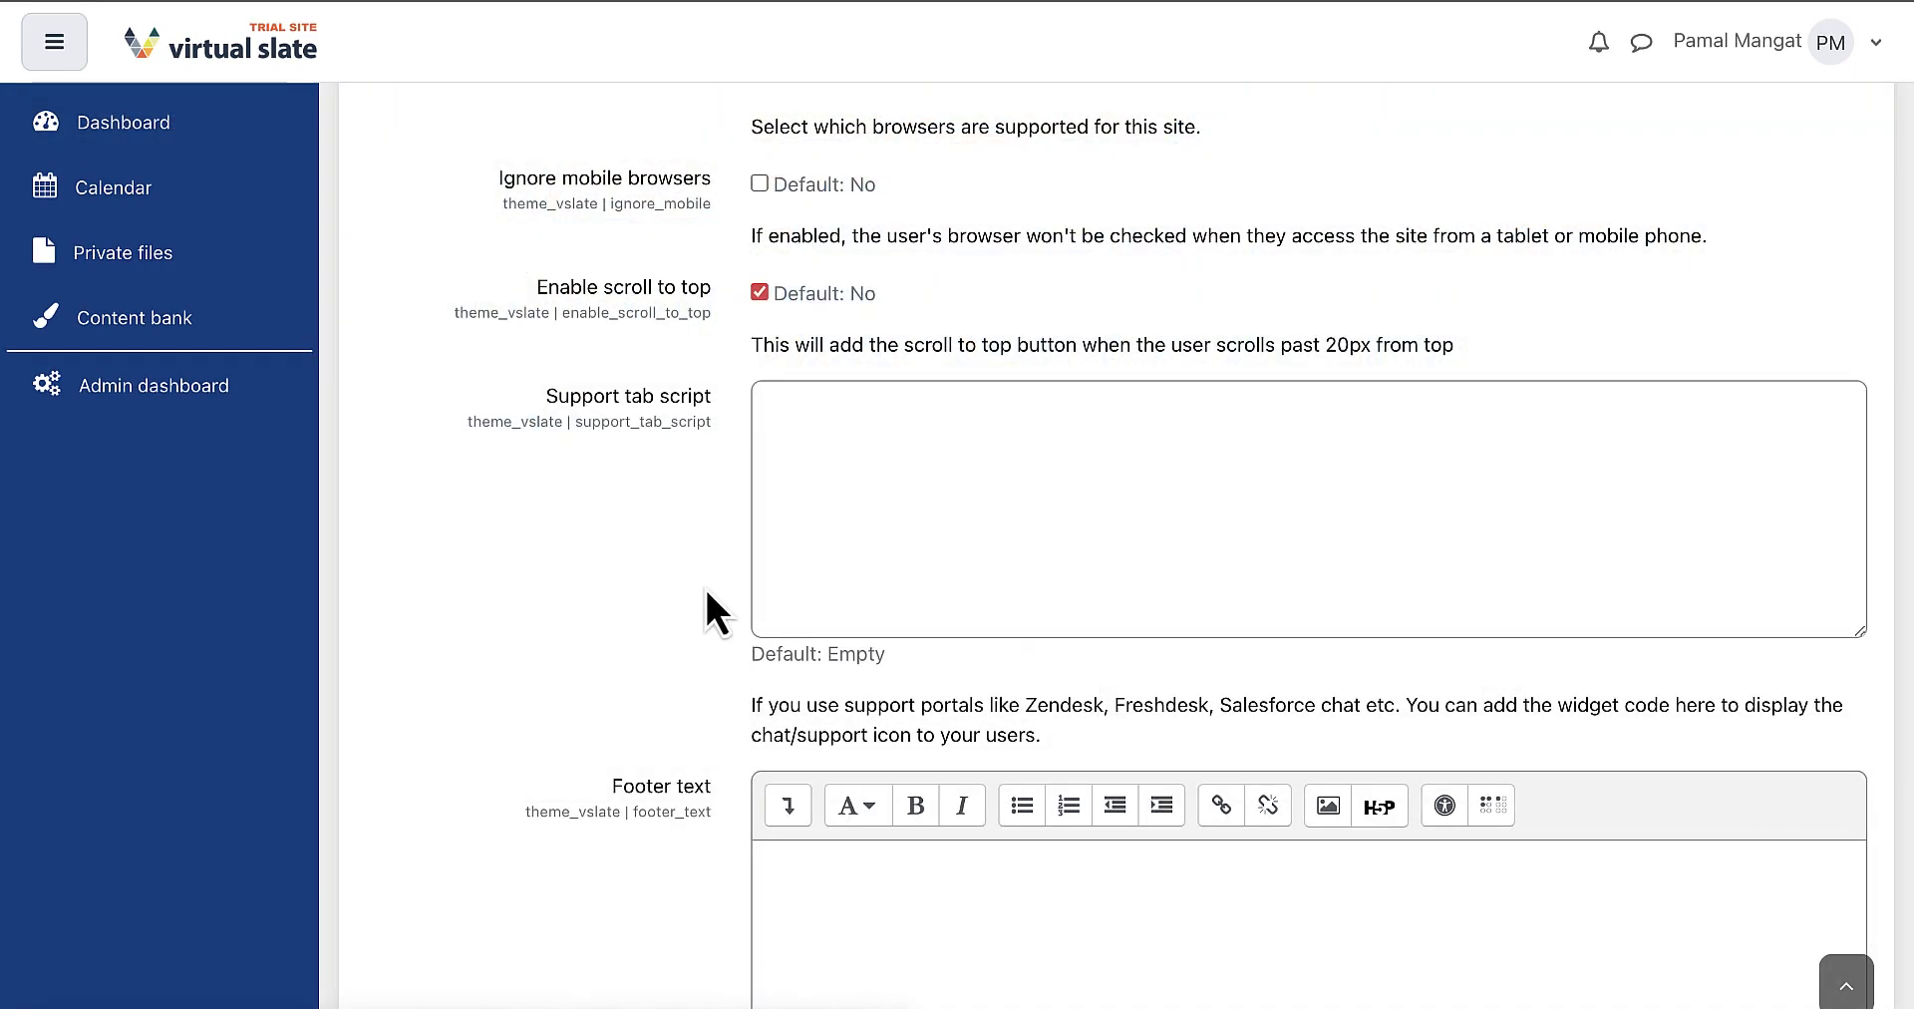
Step: Examine the Support tab script setting and its guidance on support portal widget code
{"action": "left_click", "coordinate": [854, 510]}
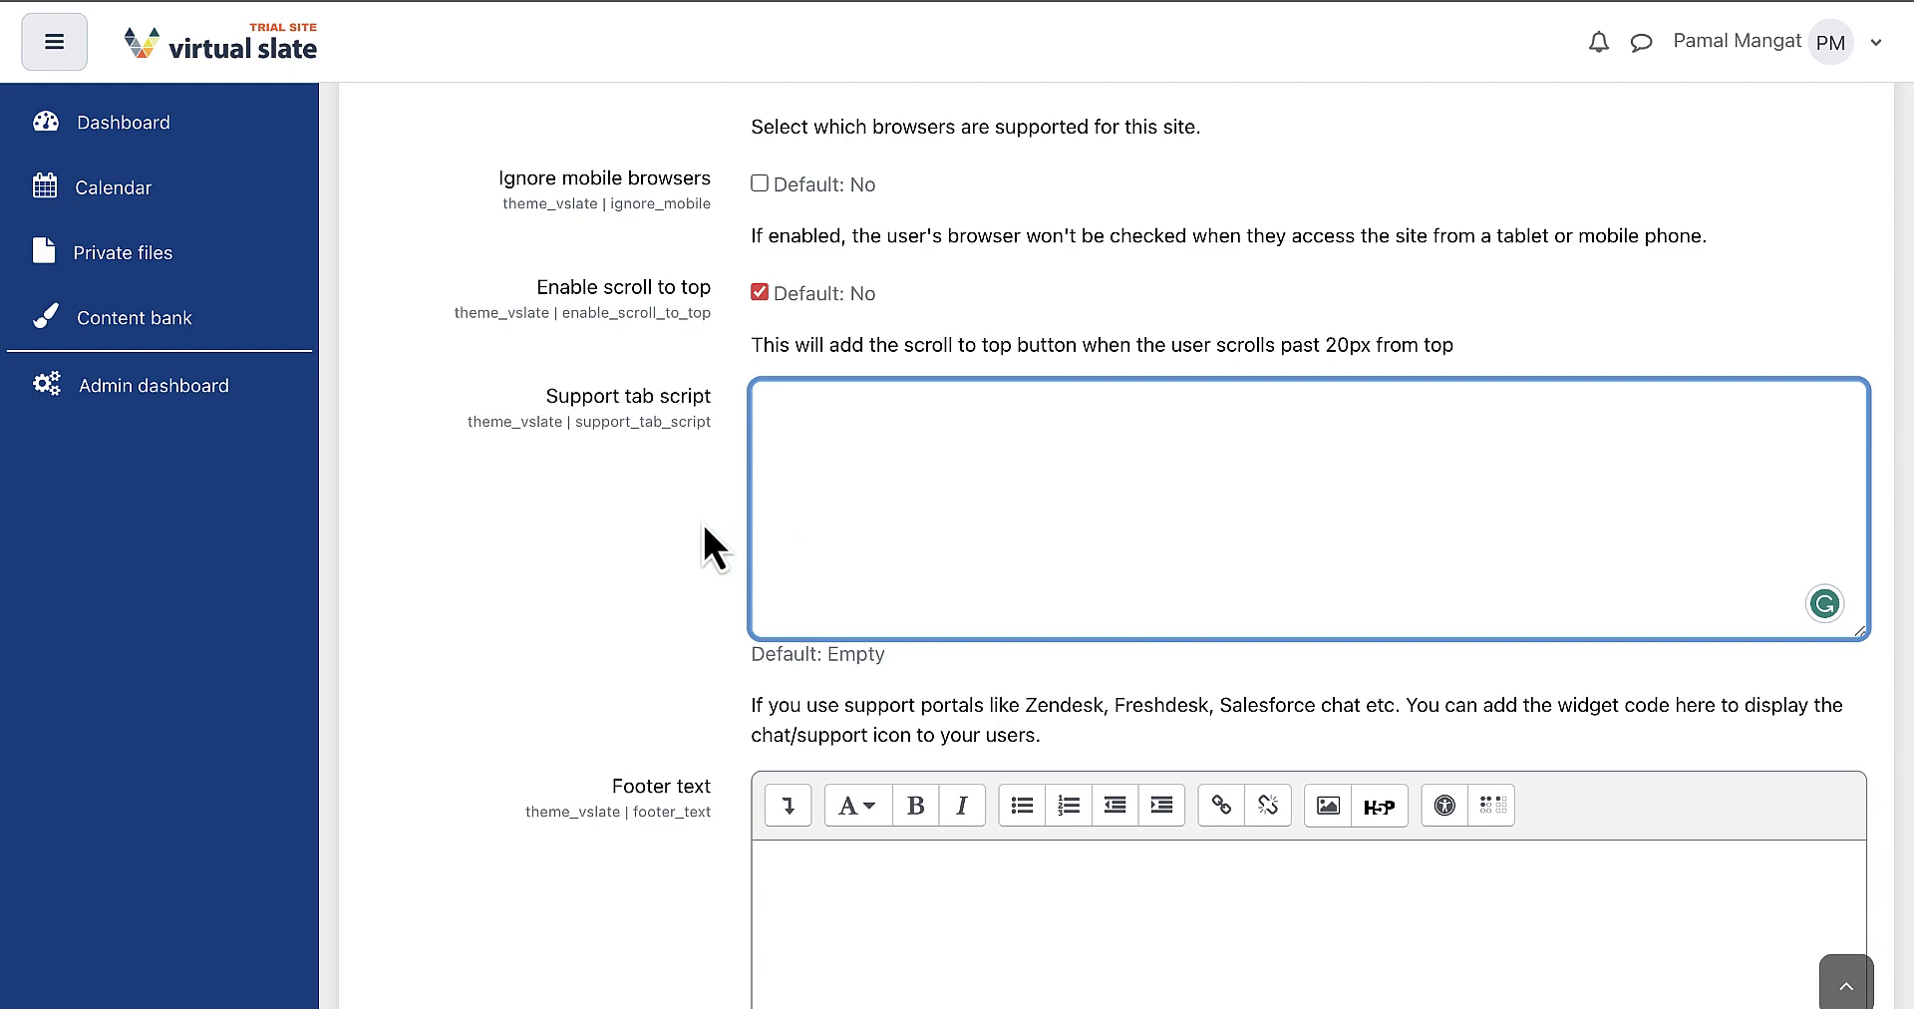
{"action": "scroll", "coordinate": [620, 535], "scroll_direction": "down", "scroll_amount": 3}
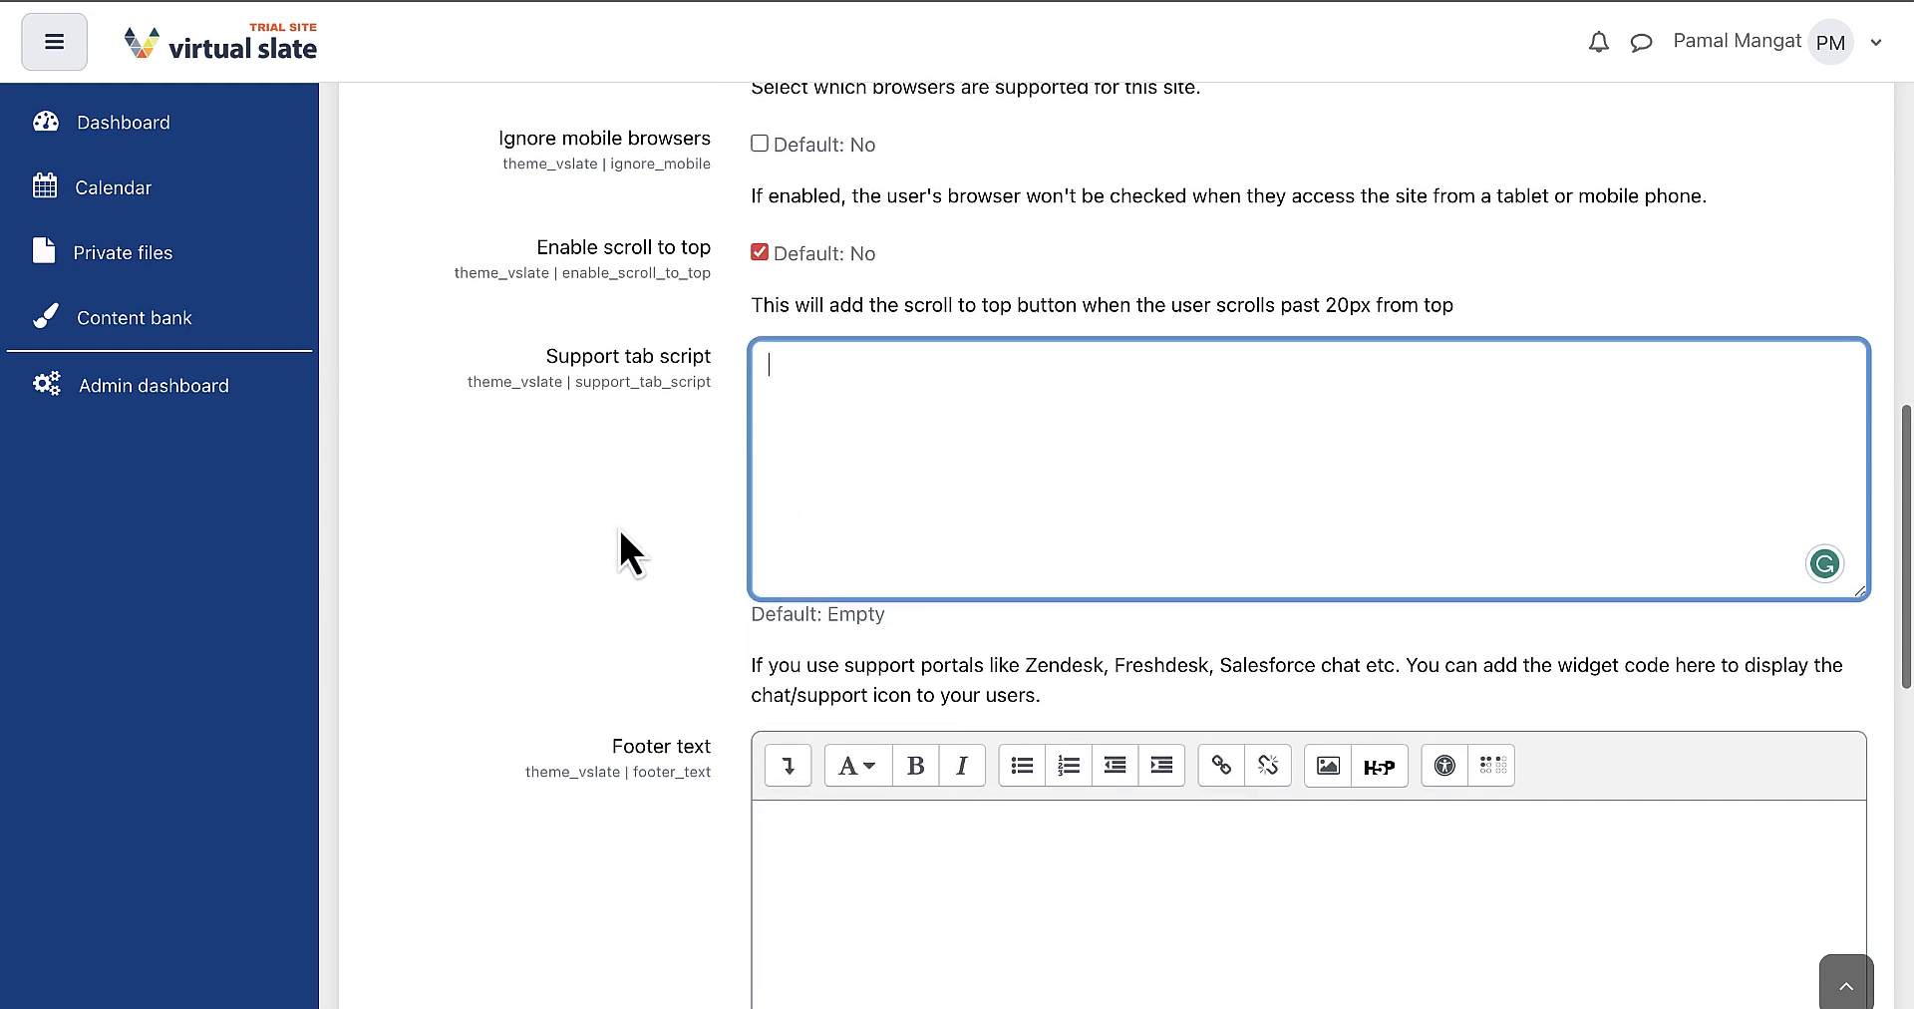
{"action": "scroll", "coordinate": [620, 535], "scroll_direction": "down", "scroll_amount": 4}
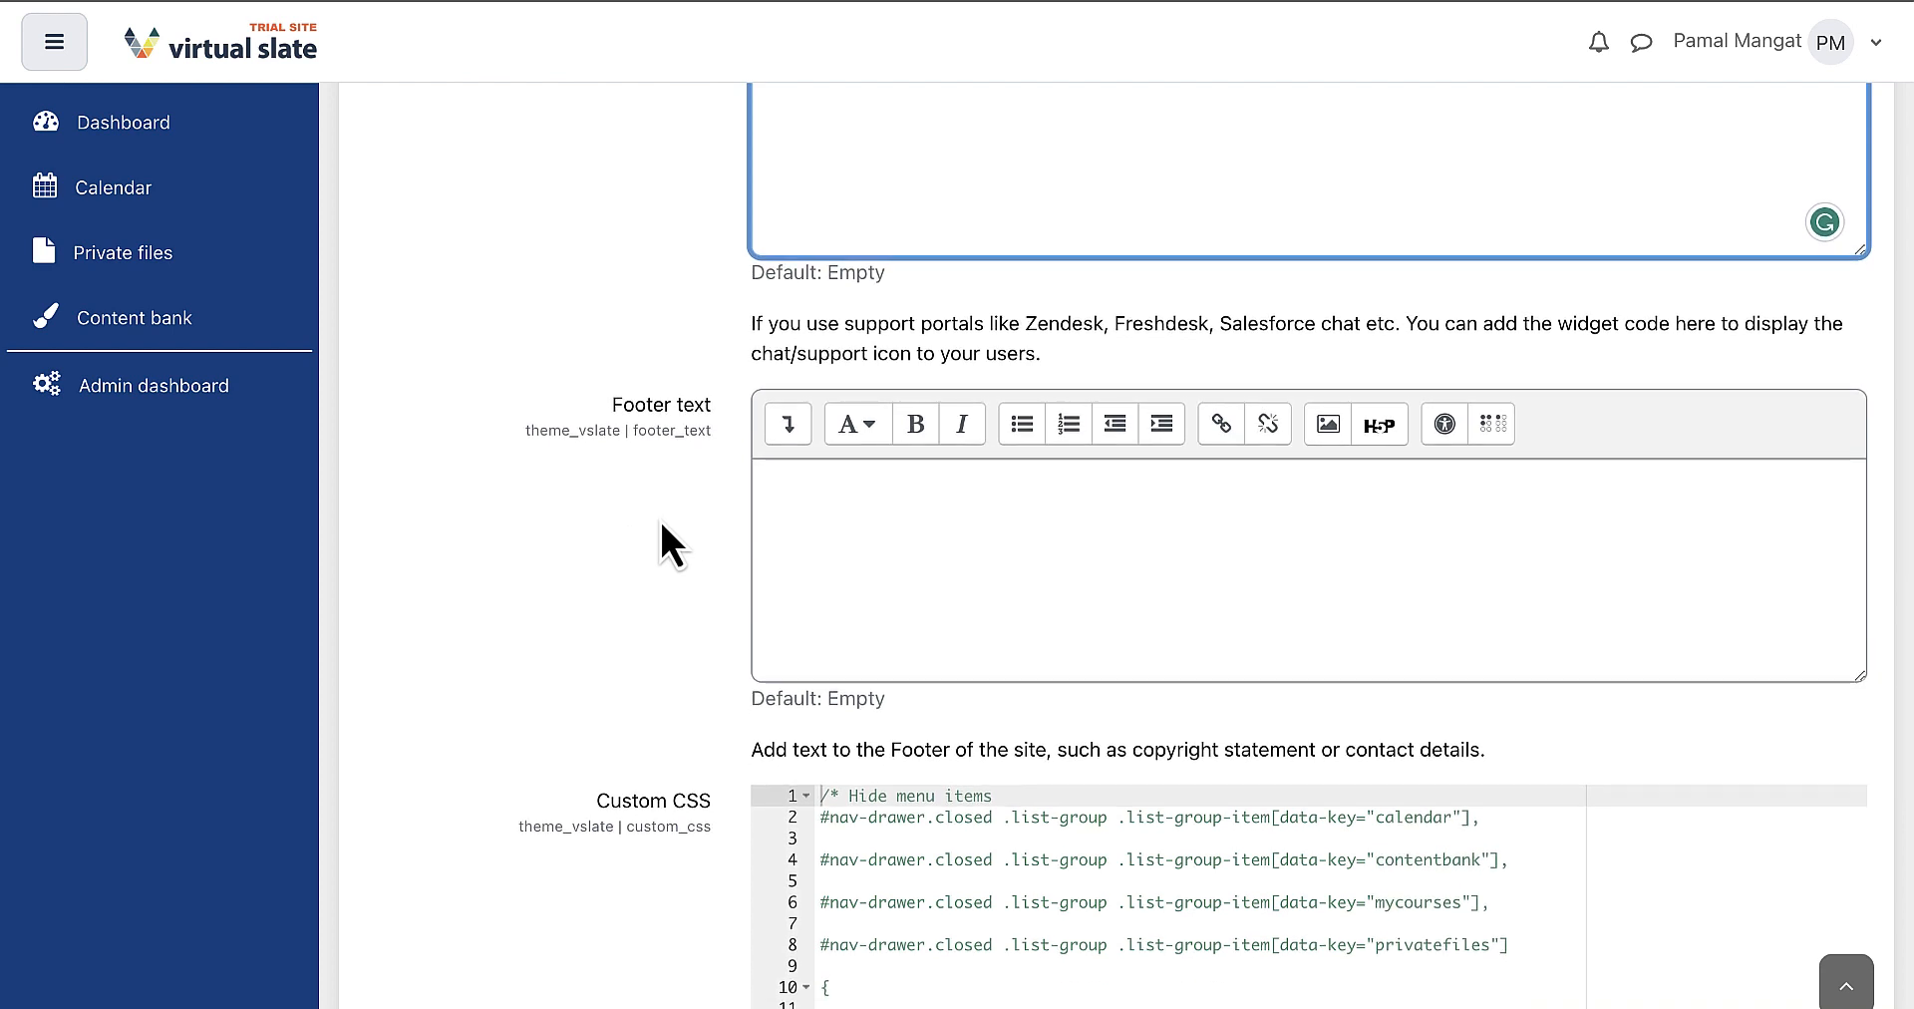
Step: Set the copyright line's color to green in the Footer text's HTML source, and return to the formatted view
{"action": "left_click", "coordinate": [803, 487]}
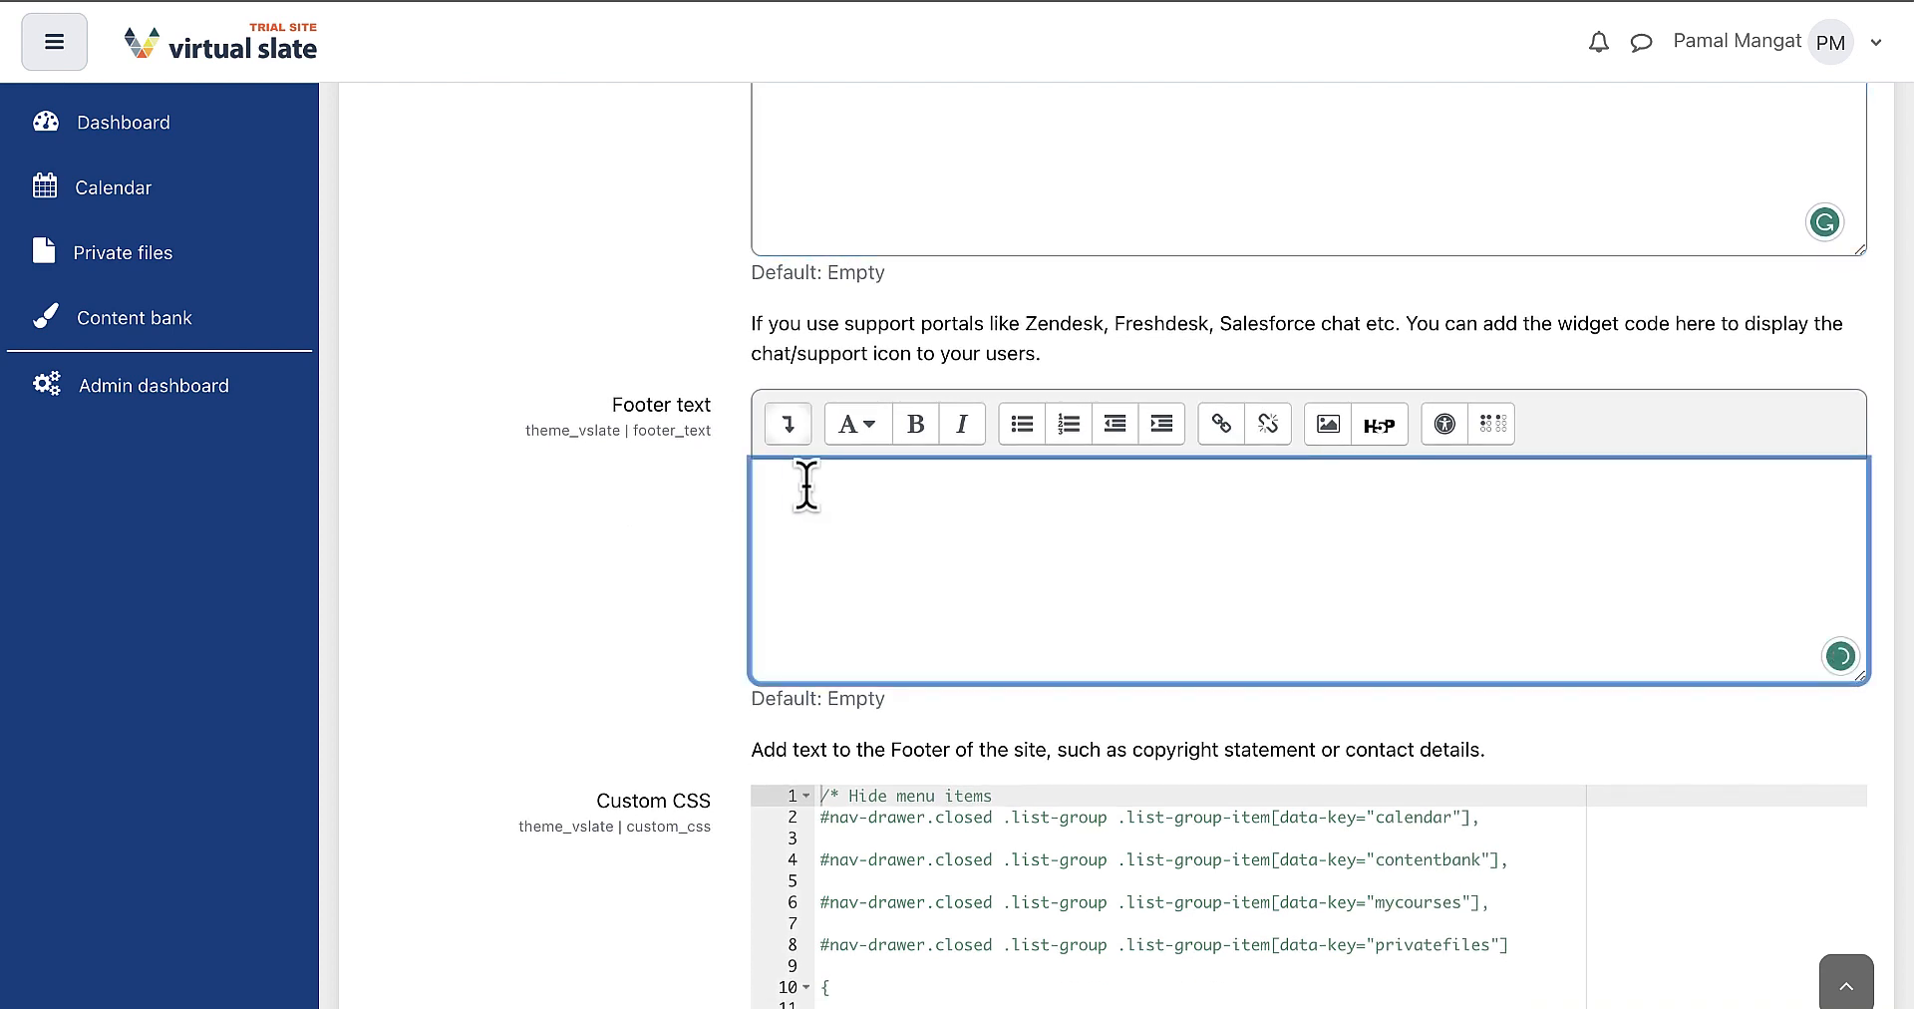
{"action": "left_click", "coordinate": [789, 426]}
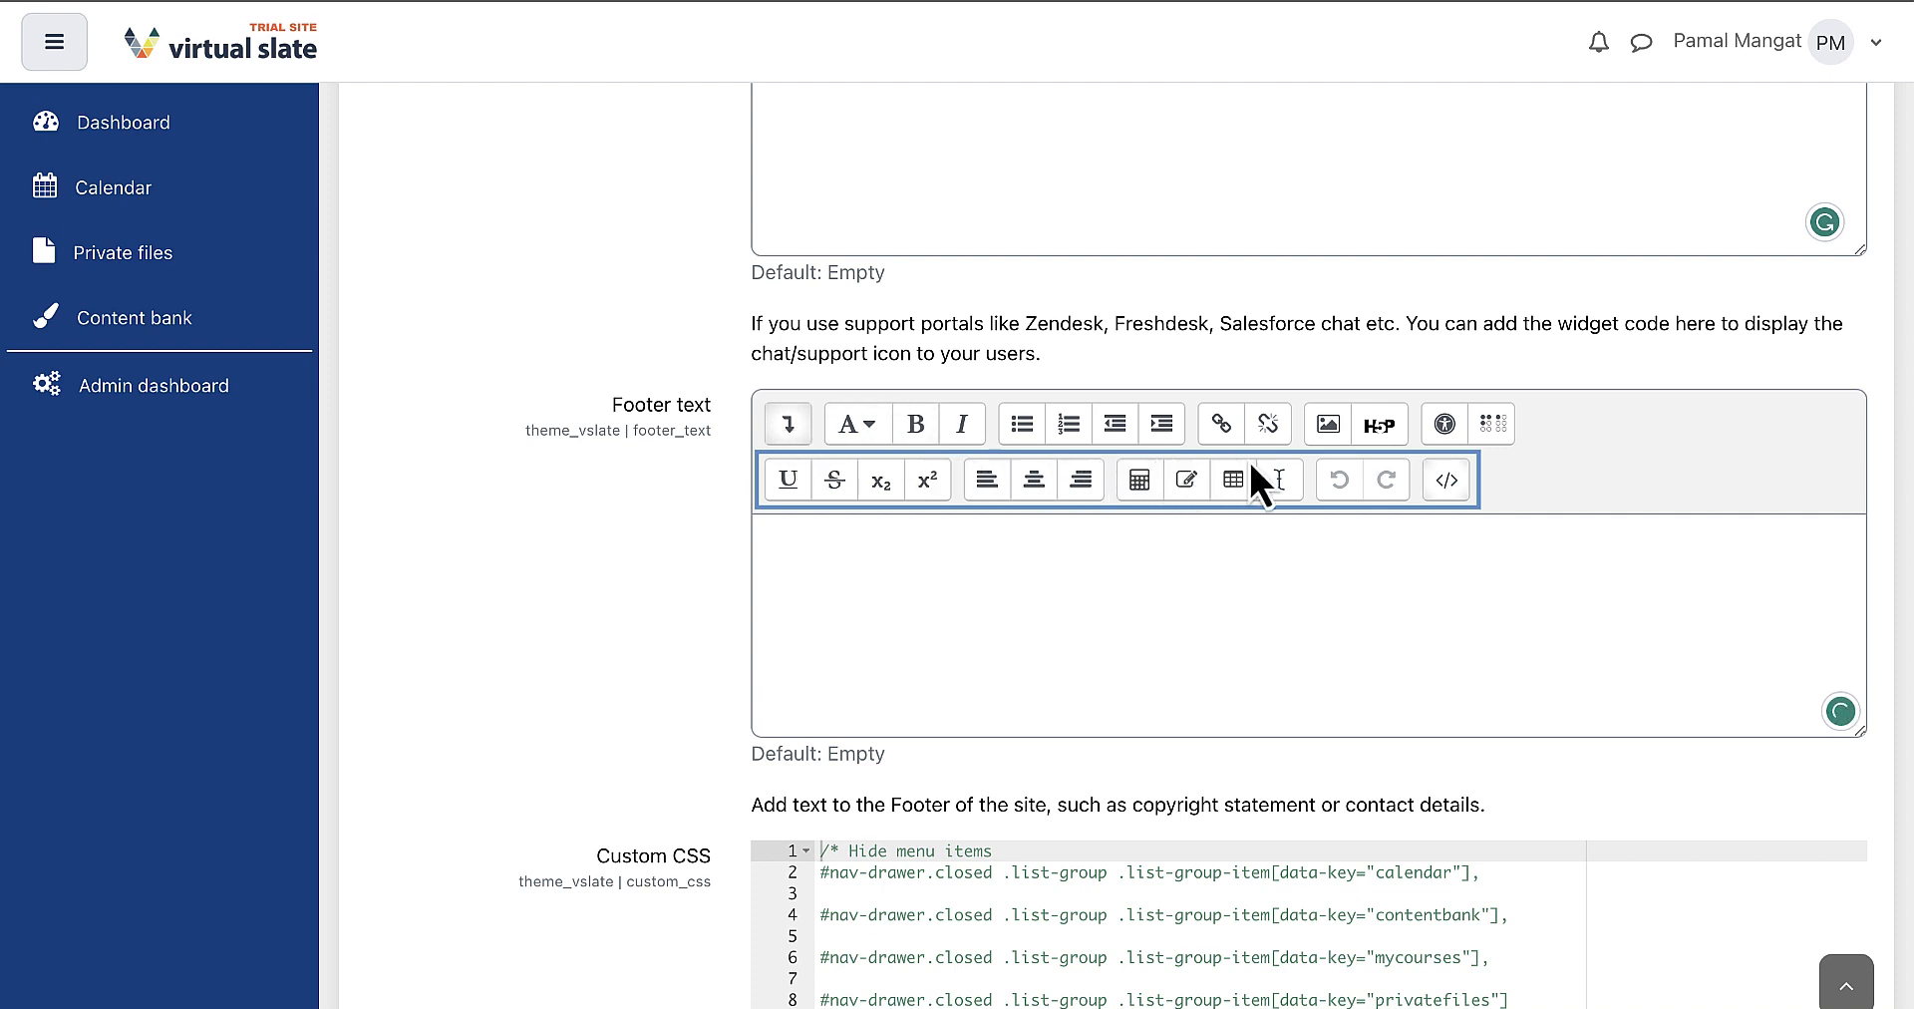
{"action": "left_click", "coordinate": [1445, 480]}
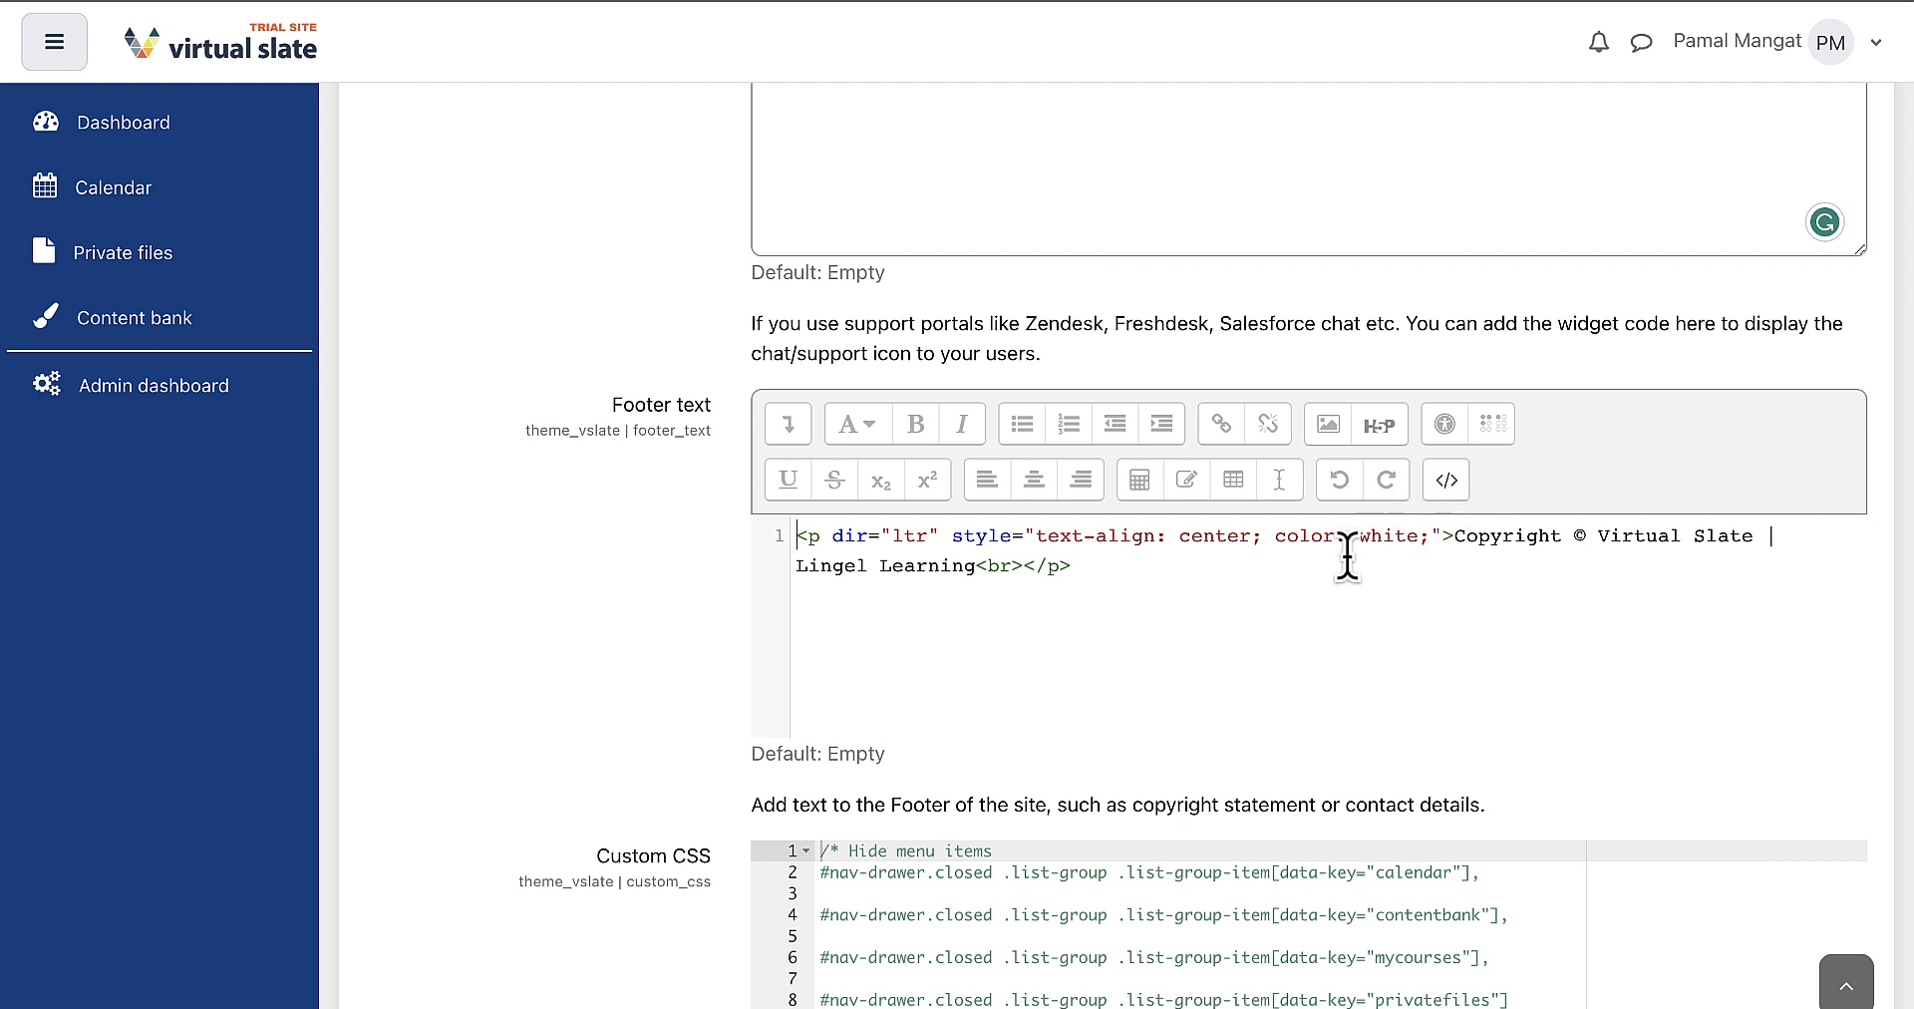
{"action": "double_click", "coordinate": [1378, 544]}
{"action": "type", "text": "r"}
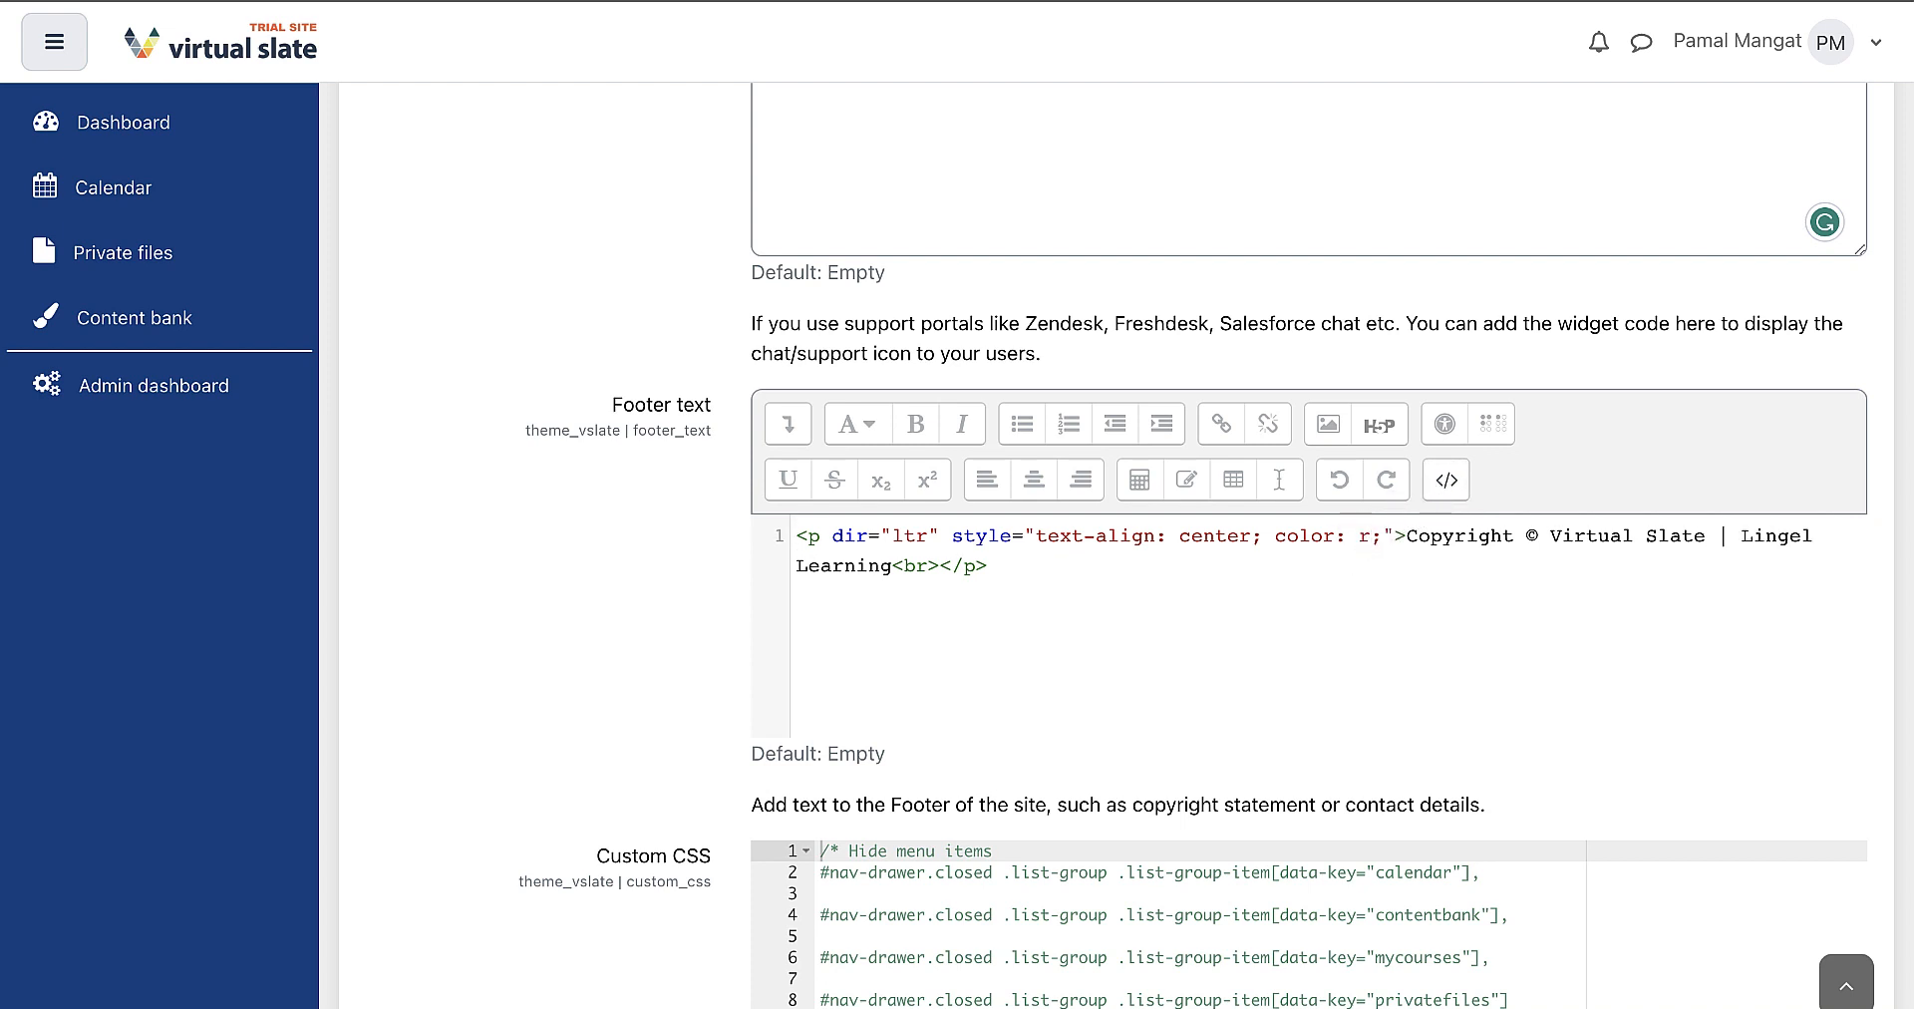
{"action": "key", "text": "BackSpace"}
{"action": "type", "text": "y"}
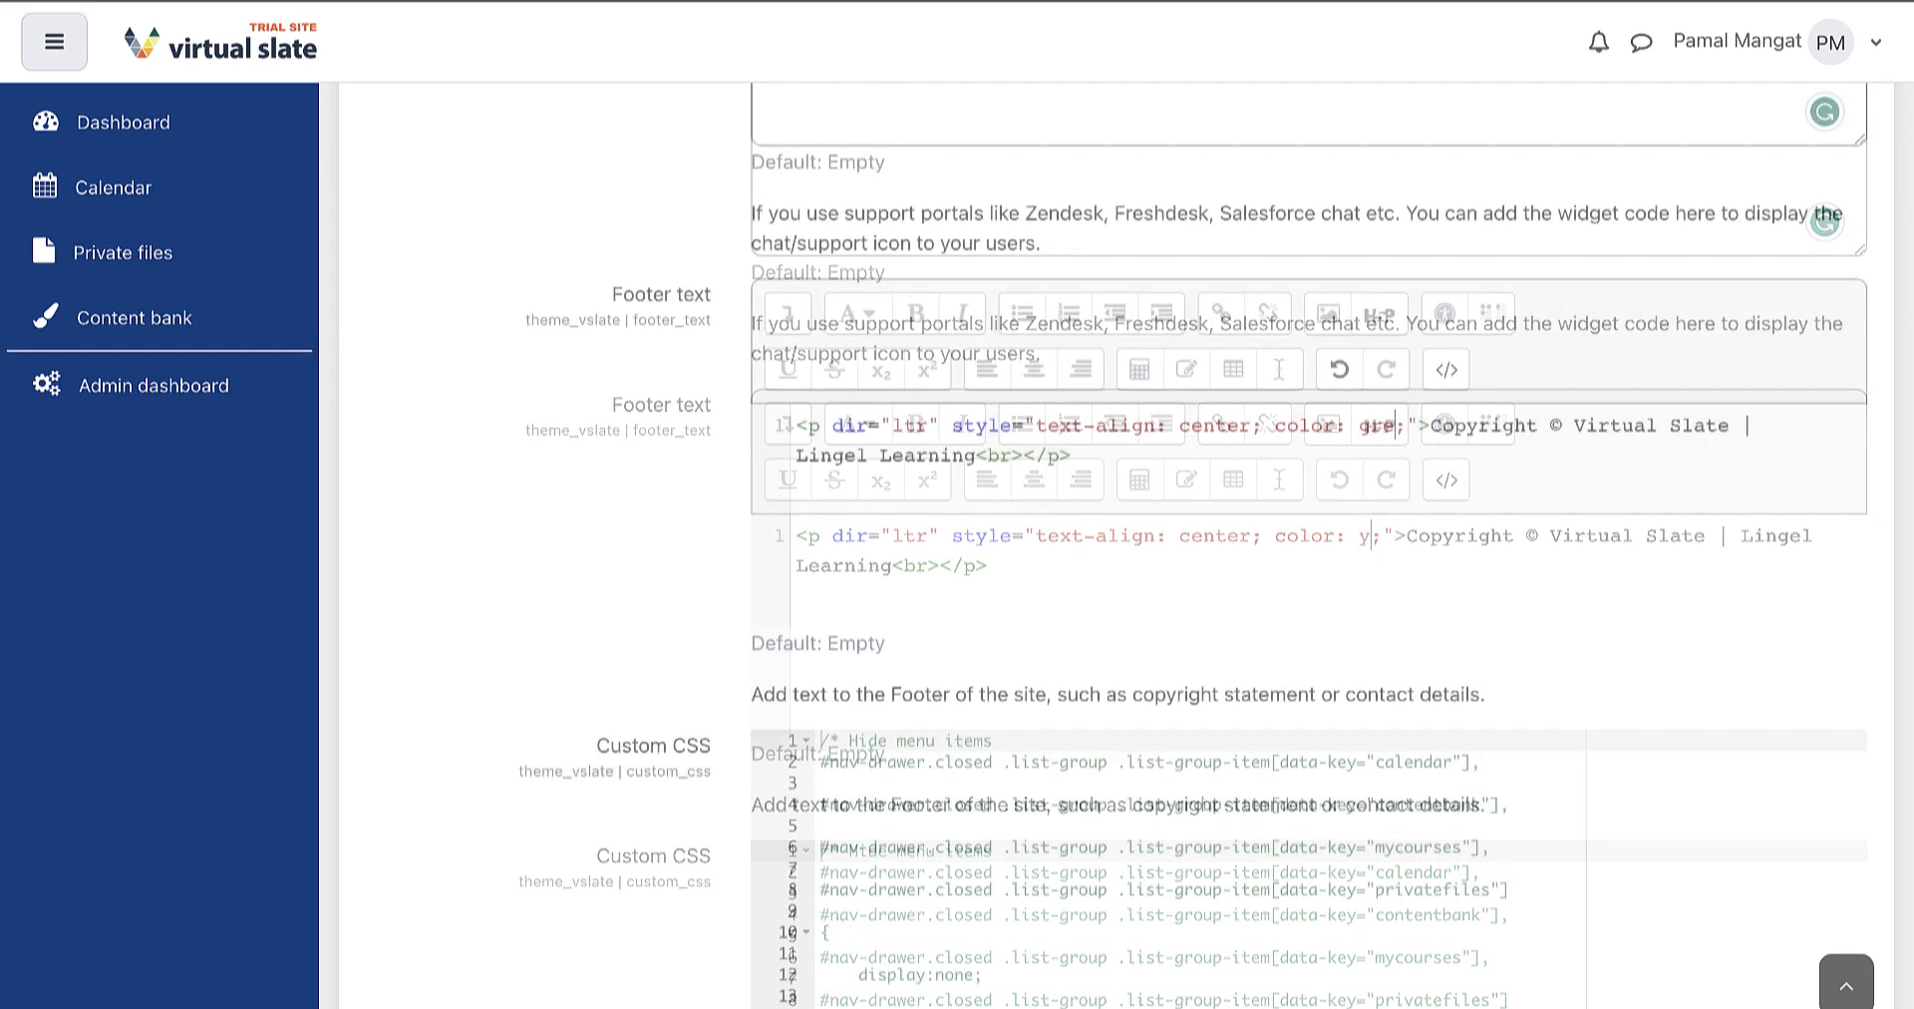
{"action": "type", "text": "en"}
{"action": "left_click", "coordinate": [1451, 371]}
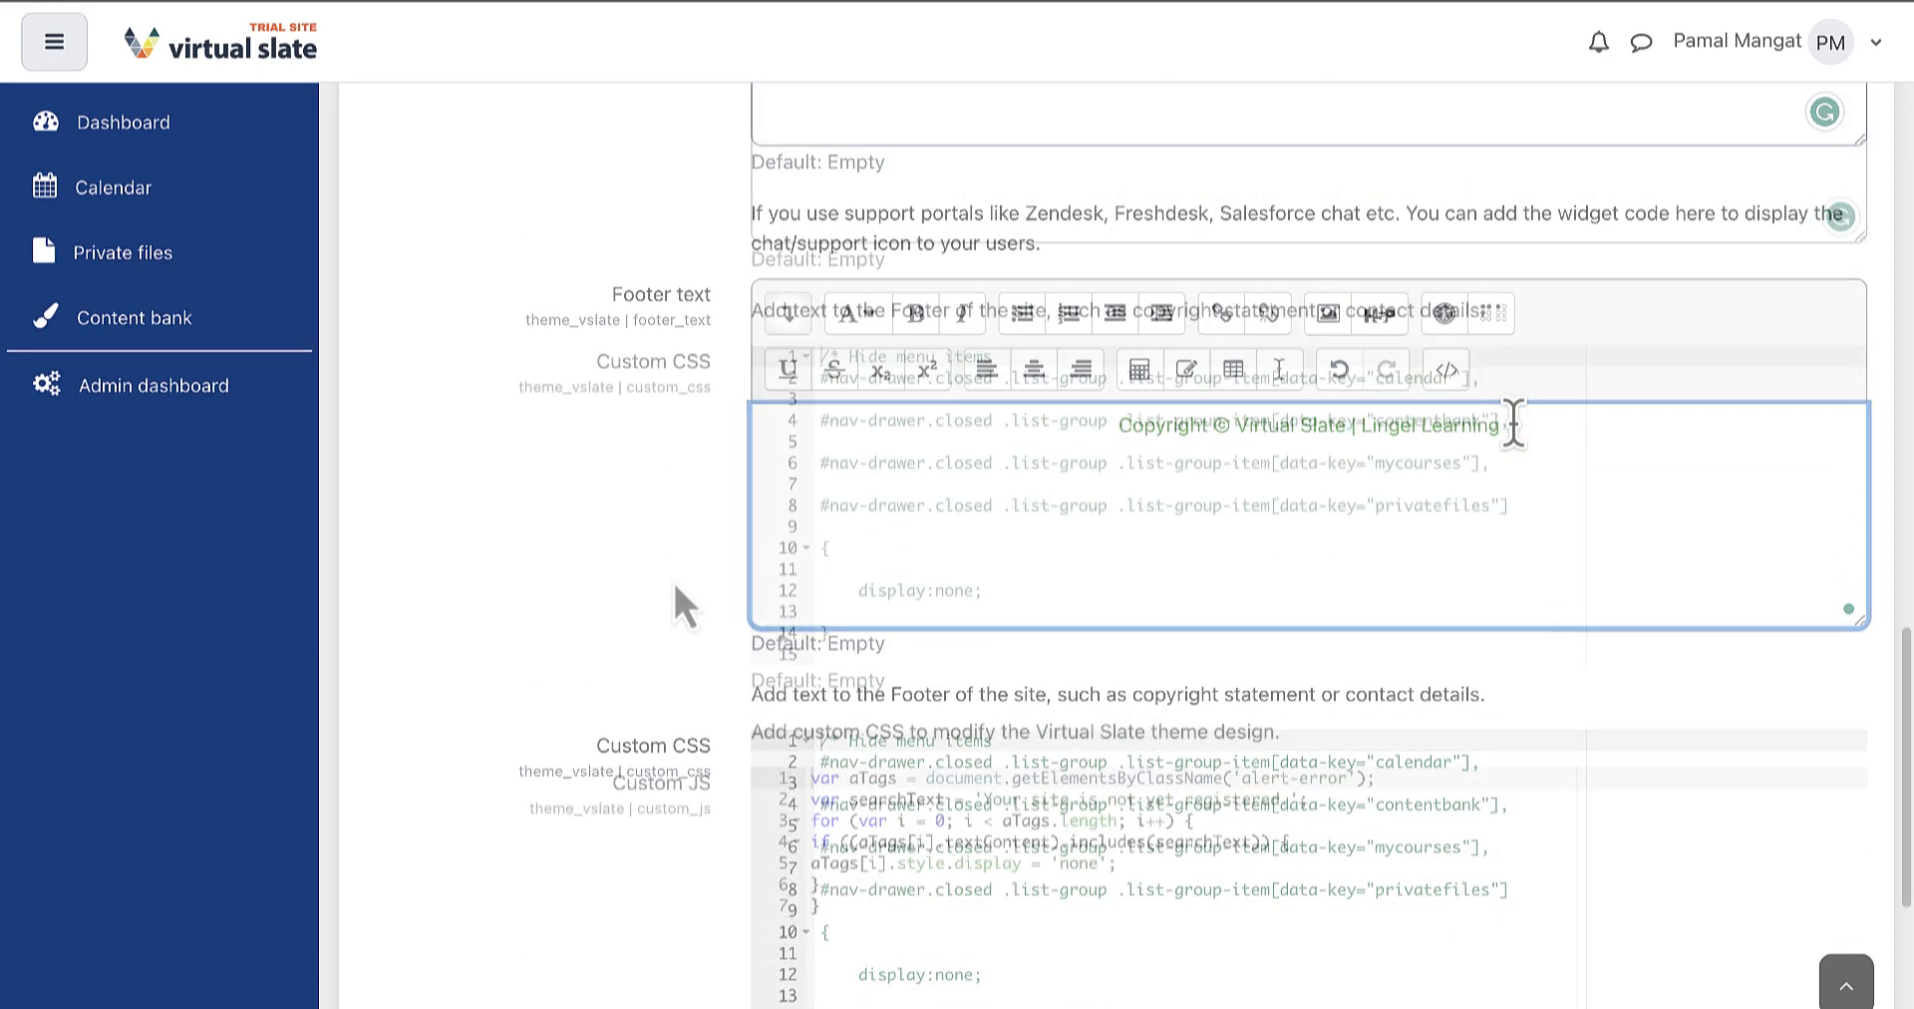
Step: Review the Custom CSS and Custom JS code in the custom elements settings
{"action": "scroll", "coordinate": [673, 590], "scroll_direction": "down", "scroll_amount": 3}
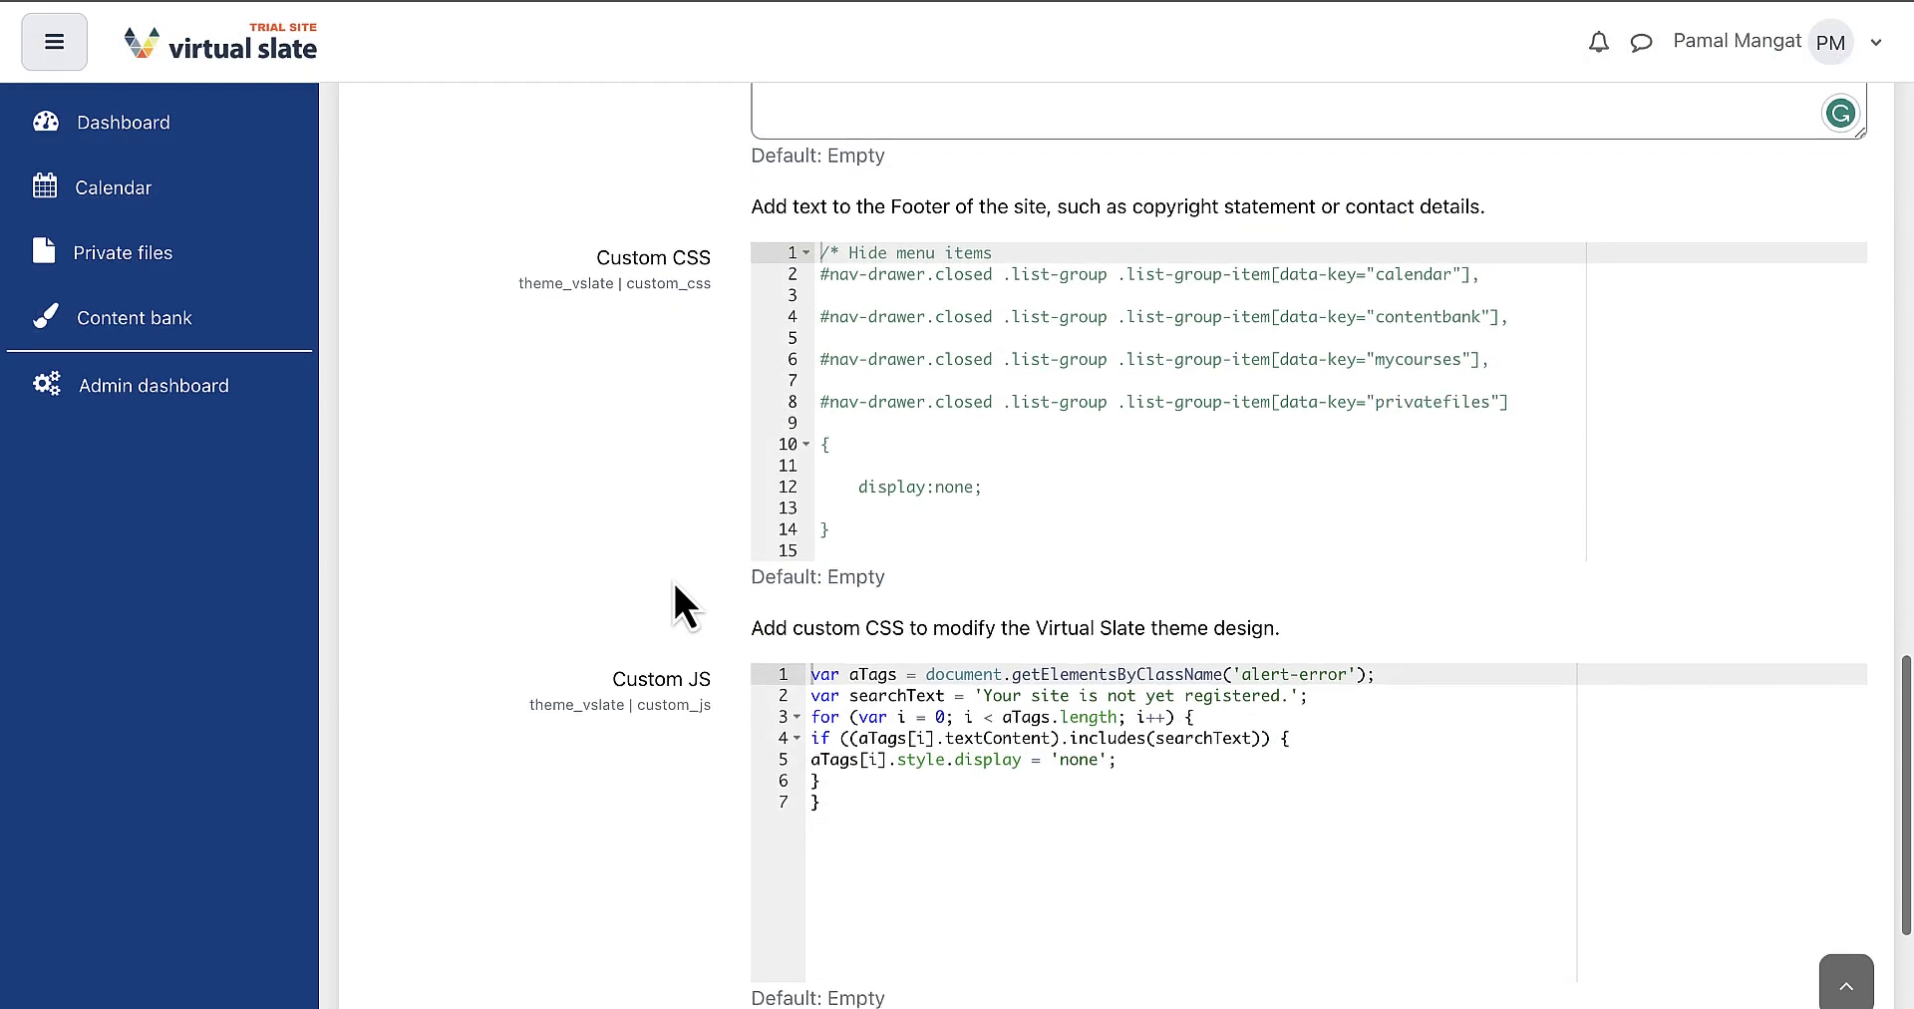
{"action": "scroll", "coordinate": [675, 588], "scroll_direction": "down", "scroll_amount": 3}
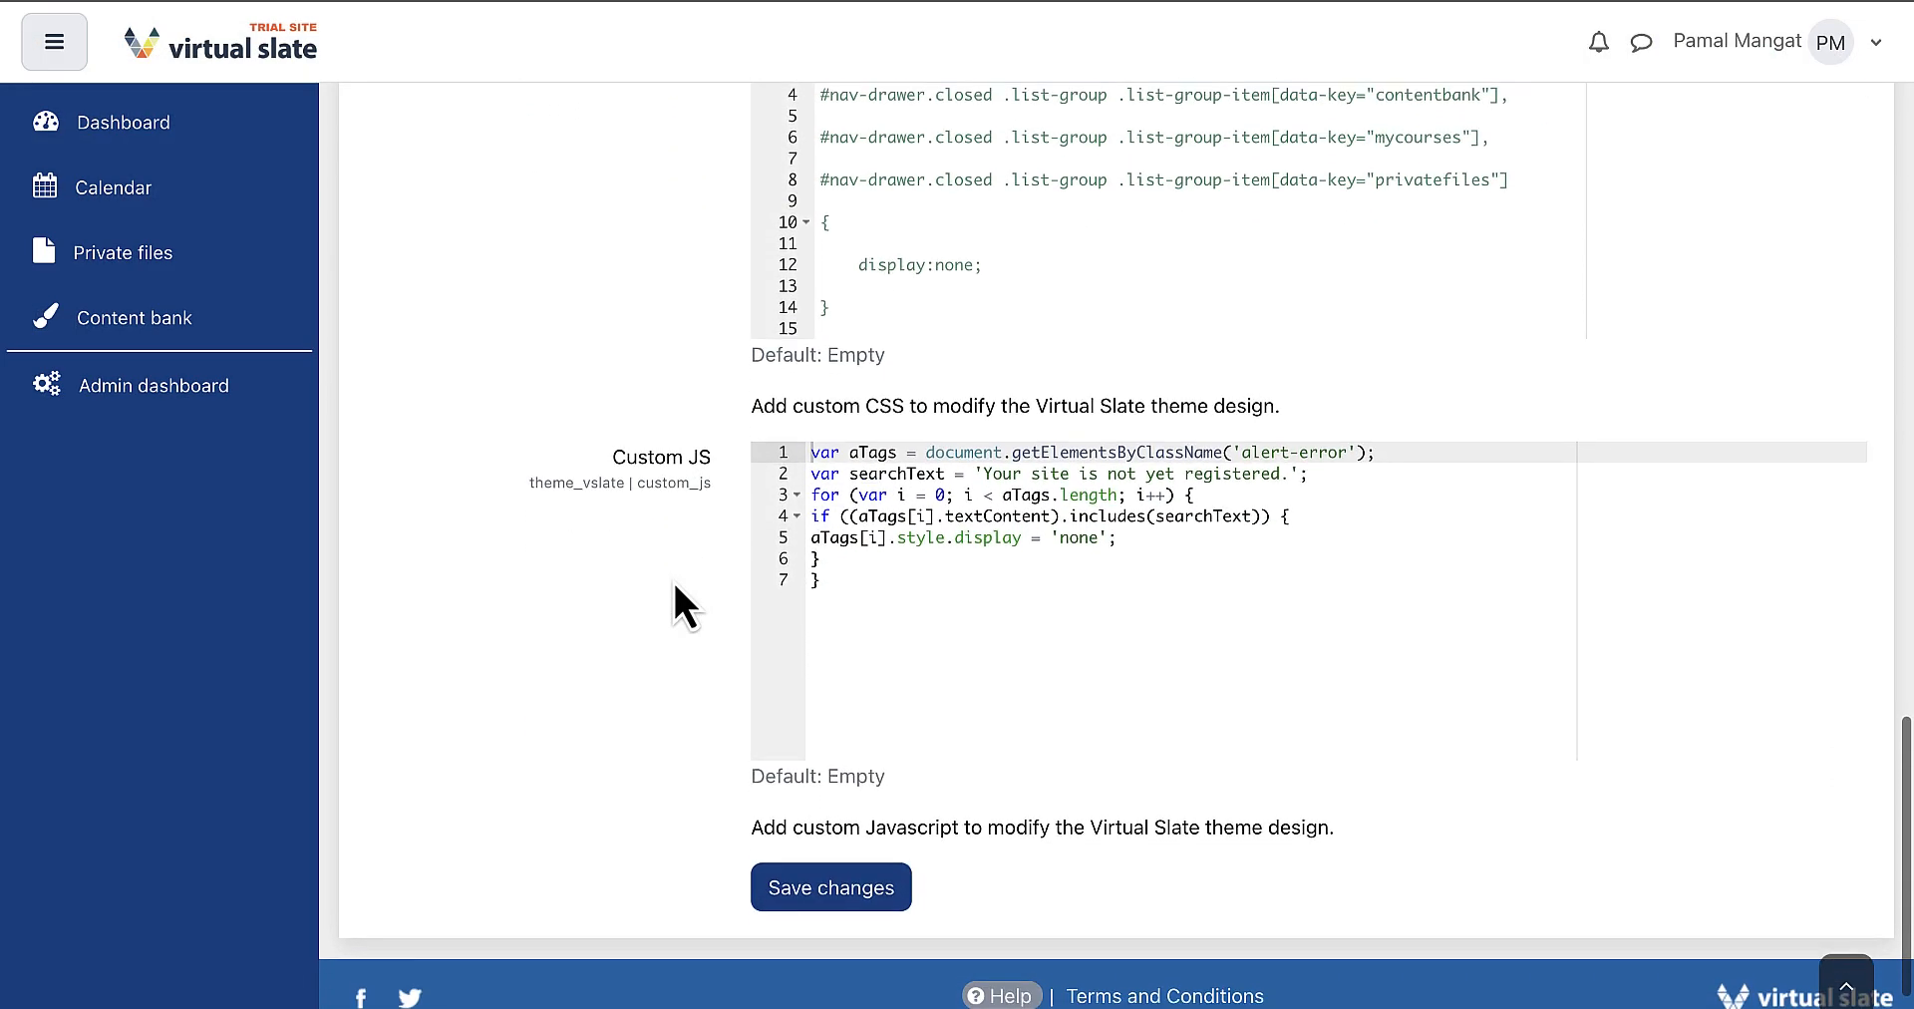
{"action": "scroll", "coordinate": [675, 585], "scroll_direction": "down", "scroll_amount": 1}
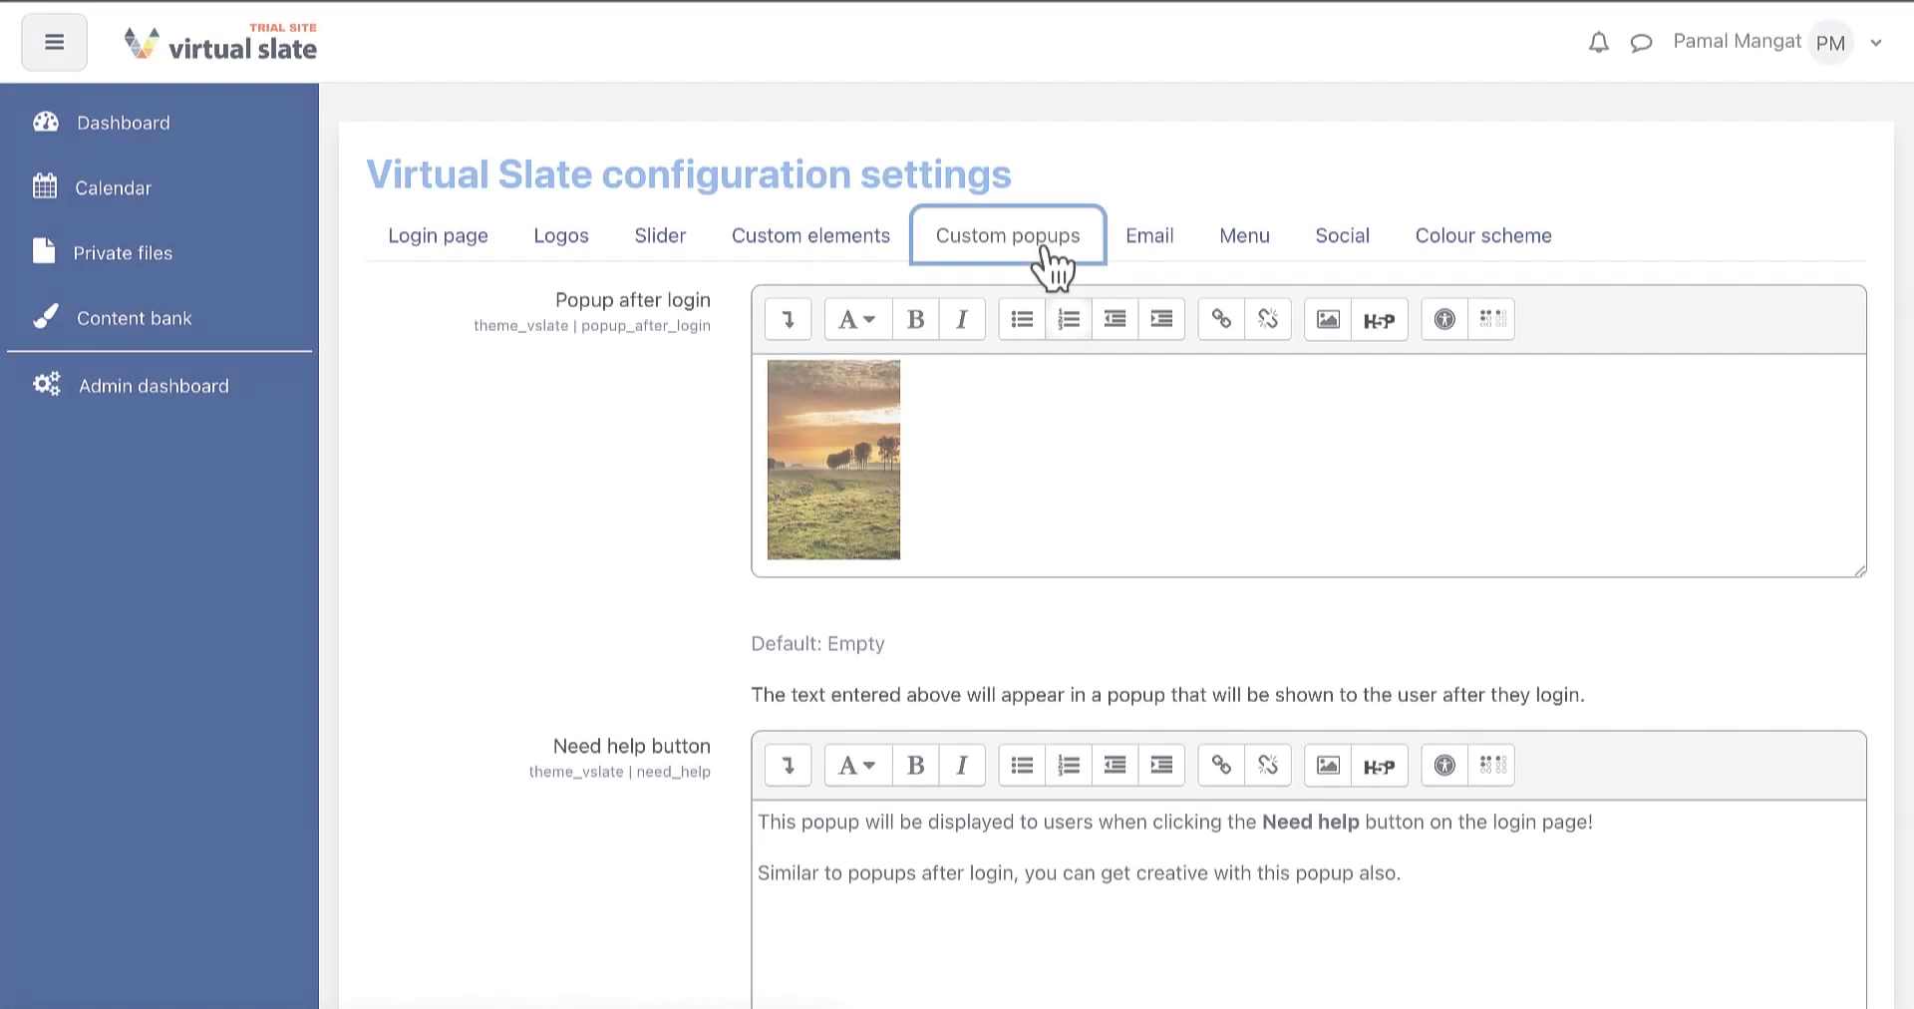
Step: Read through the Popup after login message in the custom popups settings
{"action": "scroll", "coordinate": [1060, 461], "scroll_direction": "down", "scroll_amount": 5}
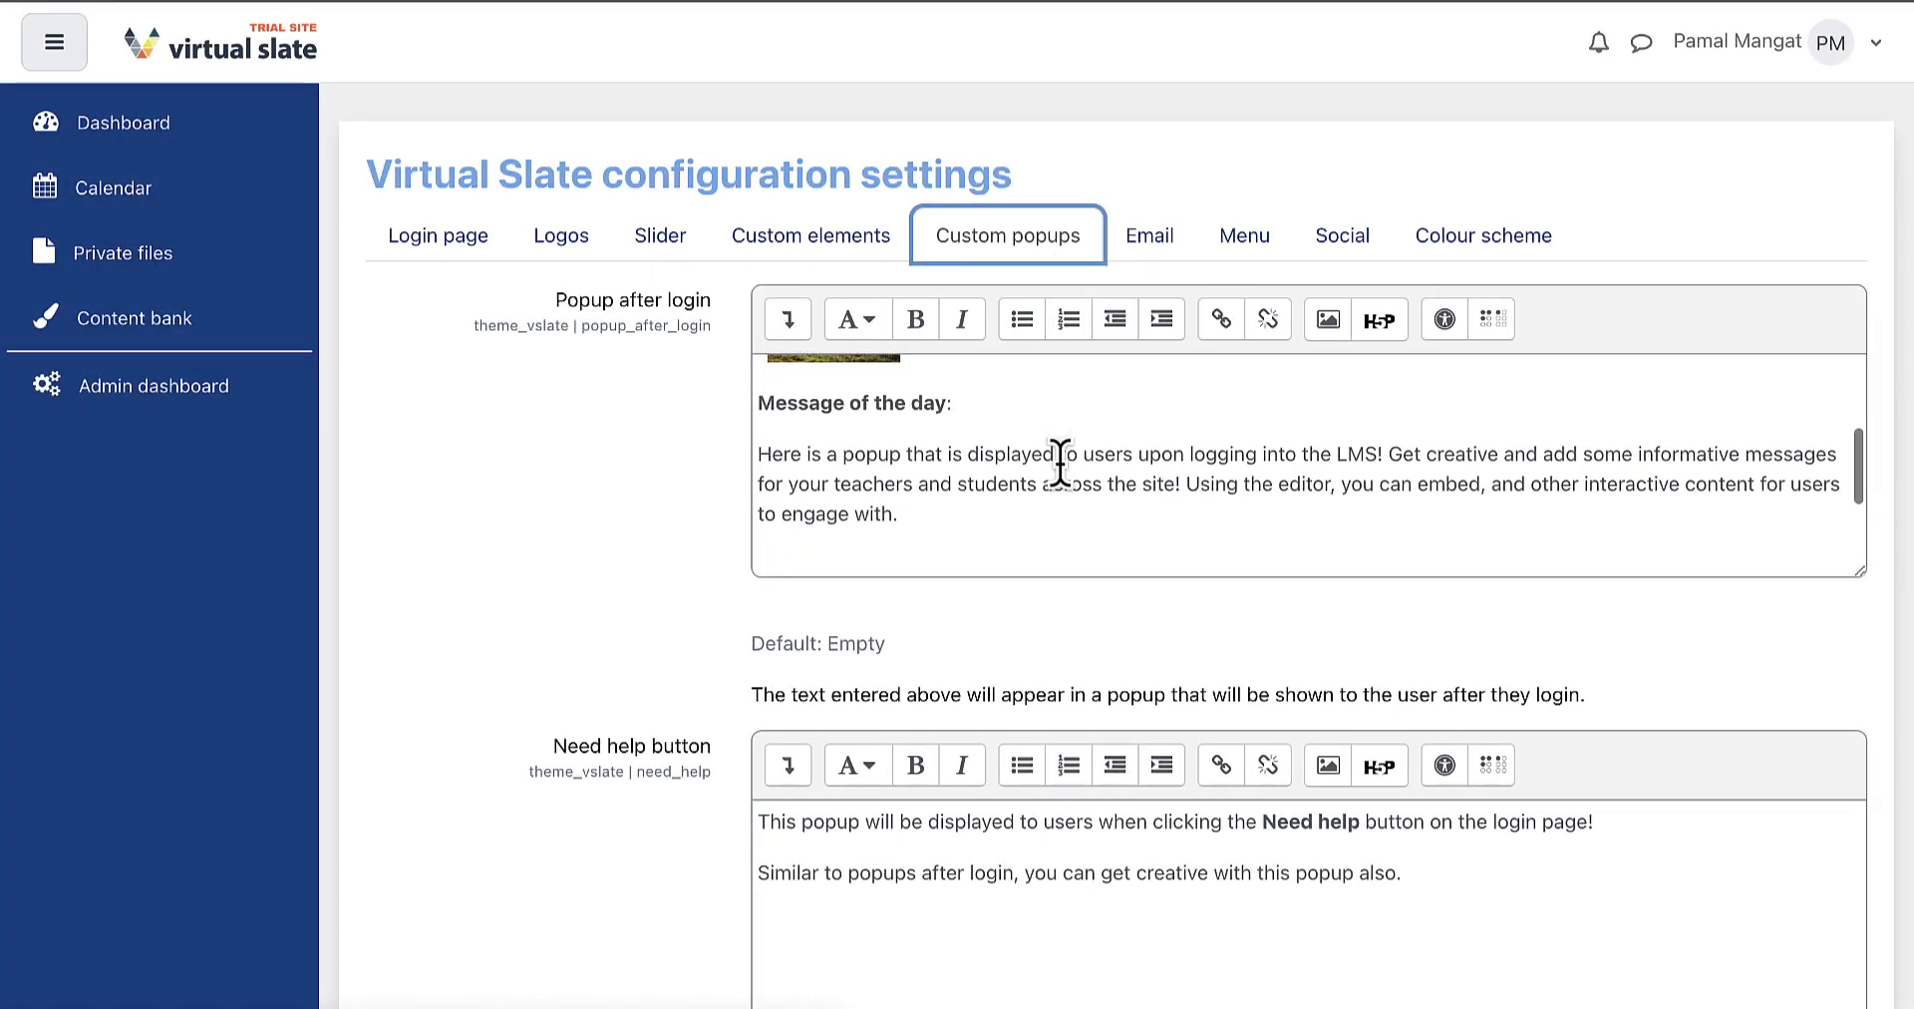
{"action": "scroll", "coordinate": [1060, 461], "scroll_direction": "down", "scroll_amount": 2}
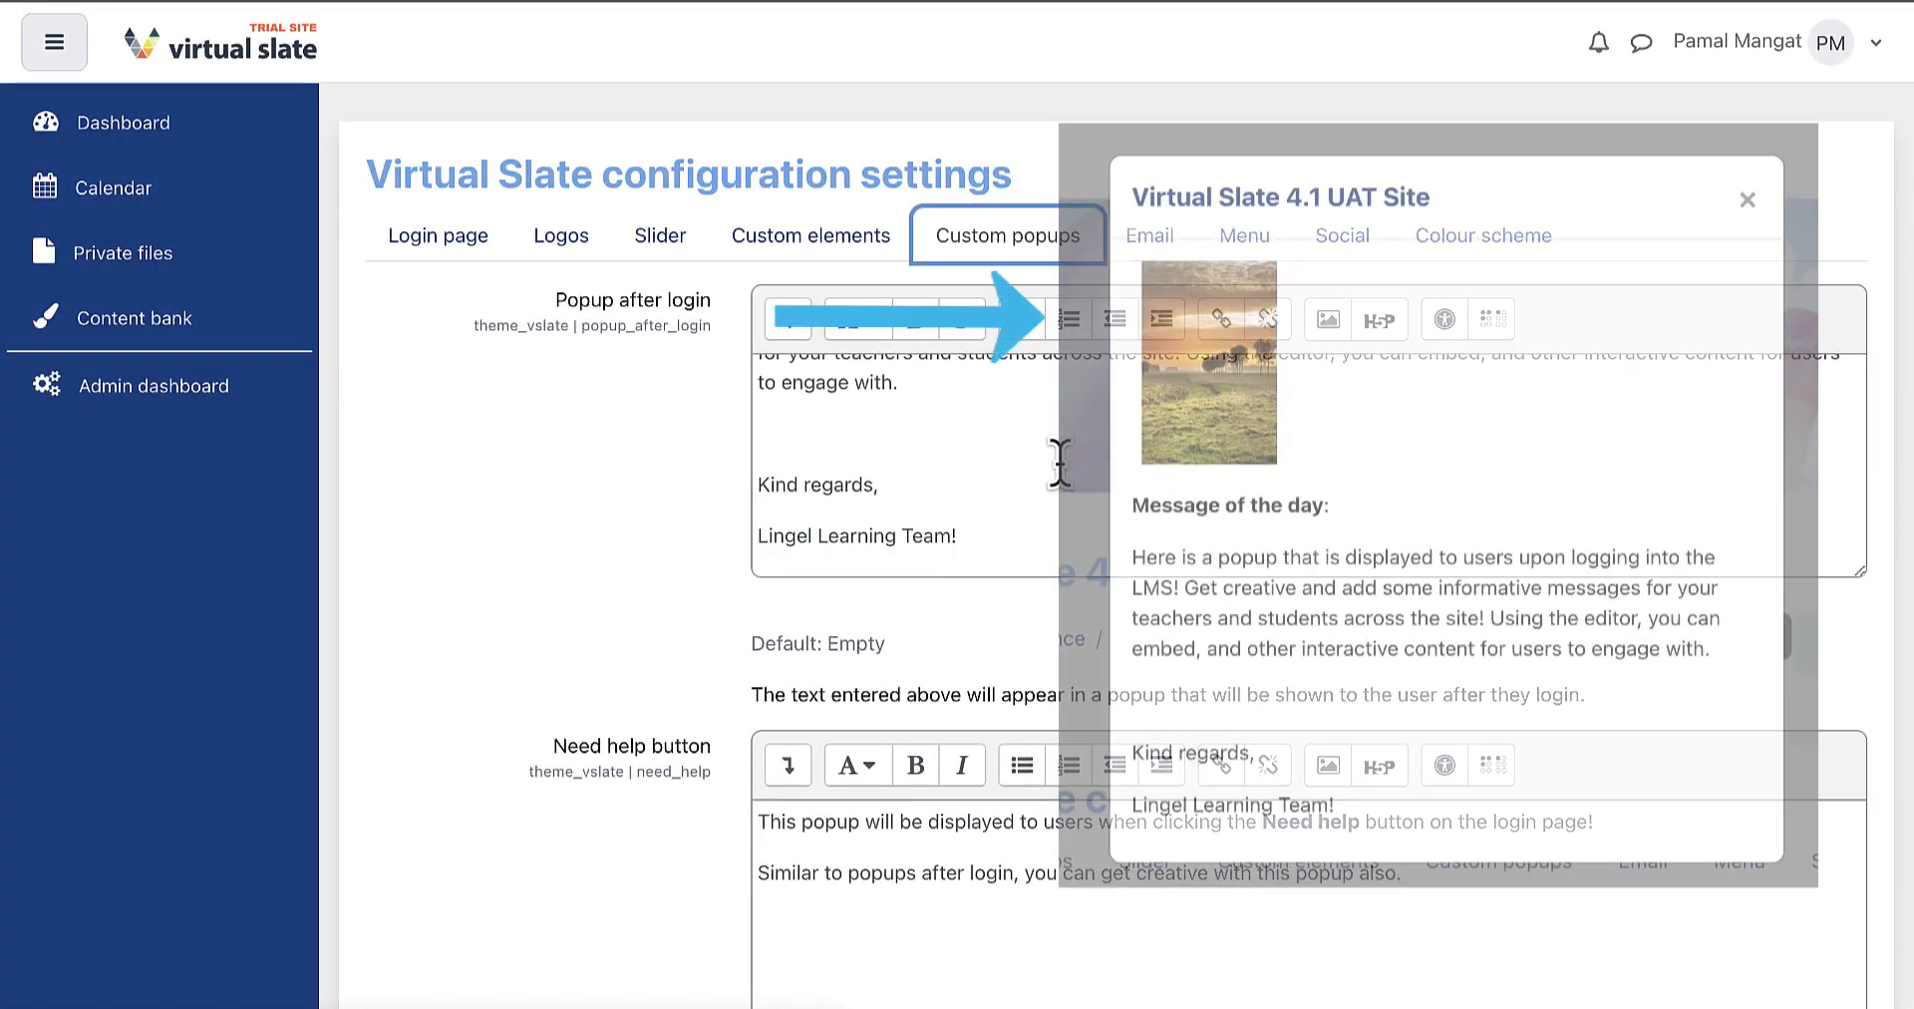
{"action": "scroll", "coordinate": [1054, 461], "scroll_direction": "up", "scroll_amount": 3}
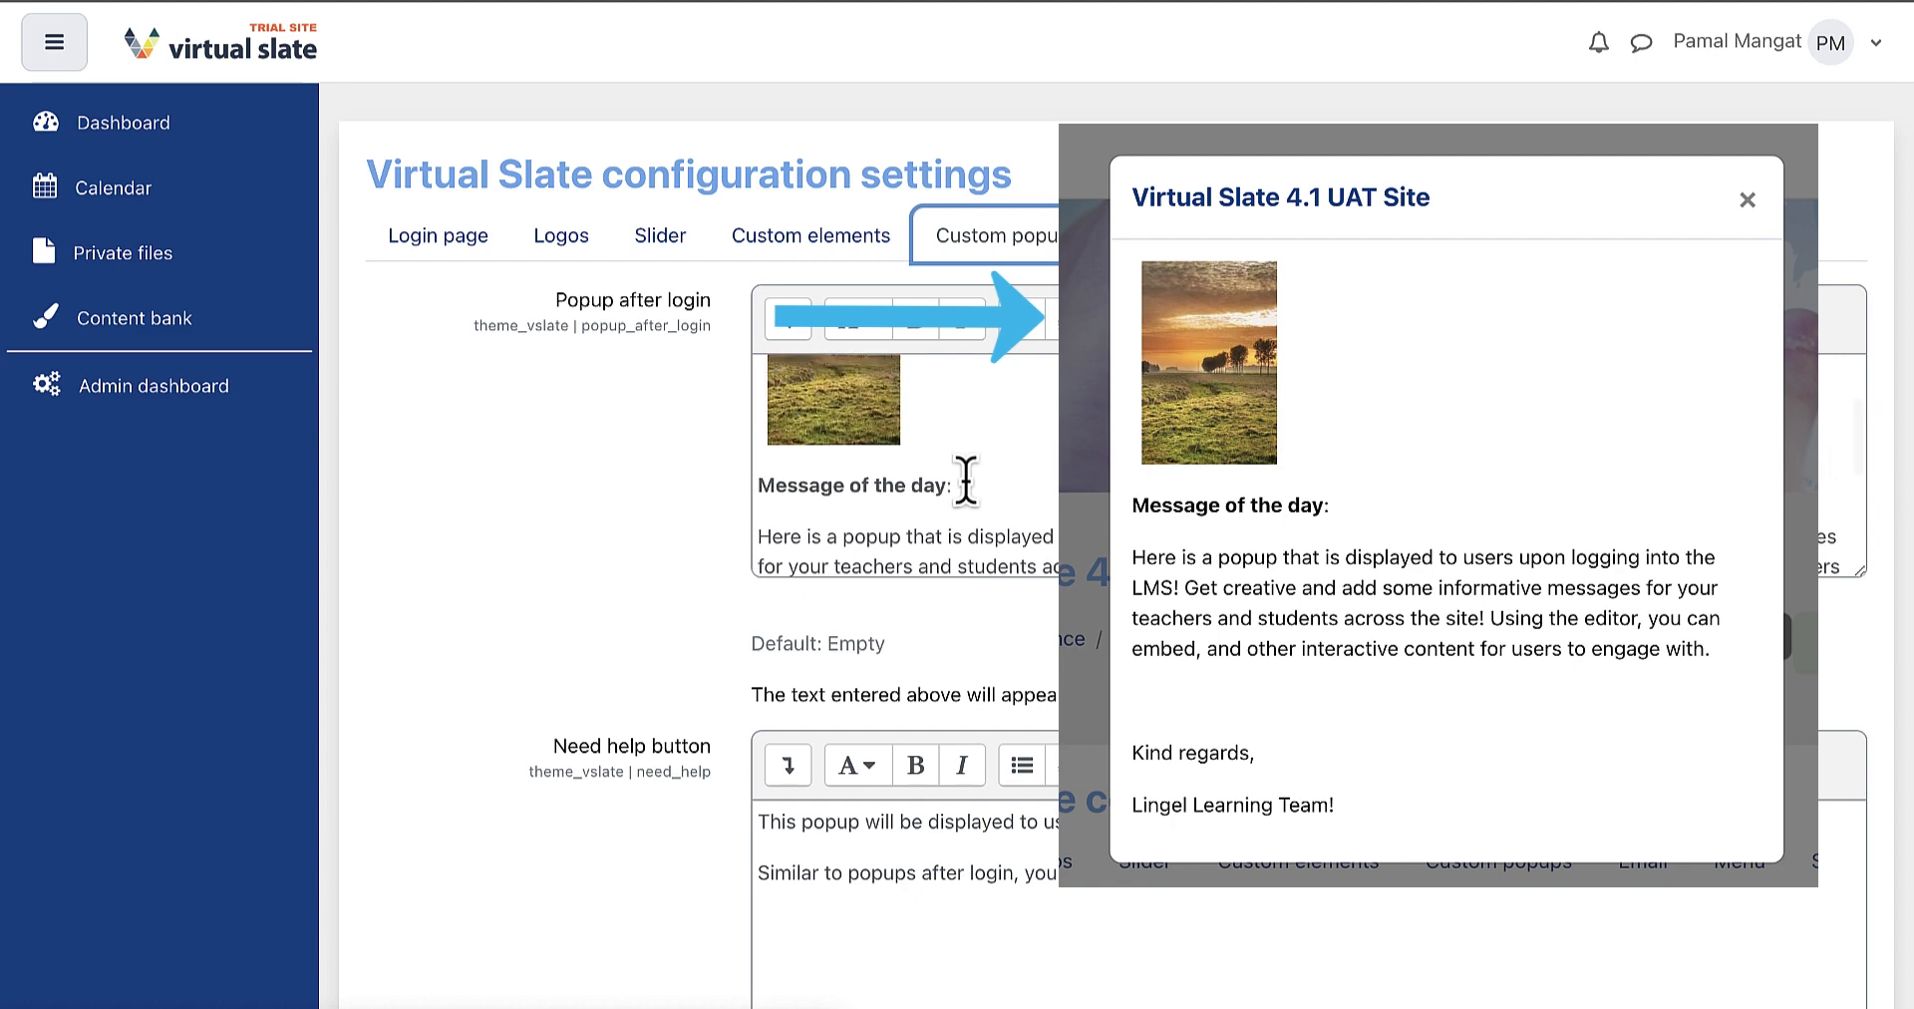
Step: Review the Need help button's popup text and save the custom popups settings
{"action": "scroll", "coordinate": [696, 619], "scroll_direction": "down", "scroll_amount": 2}
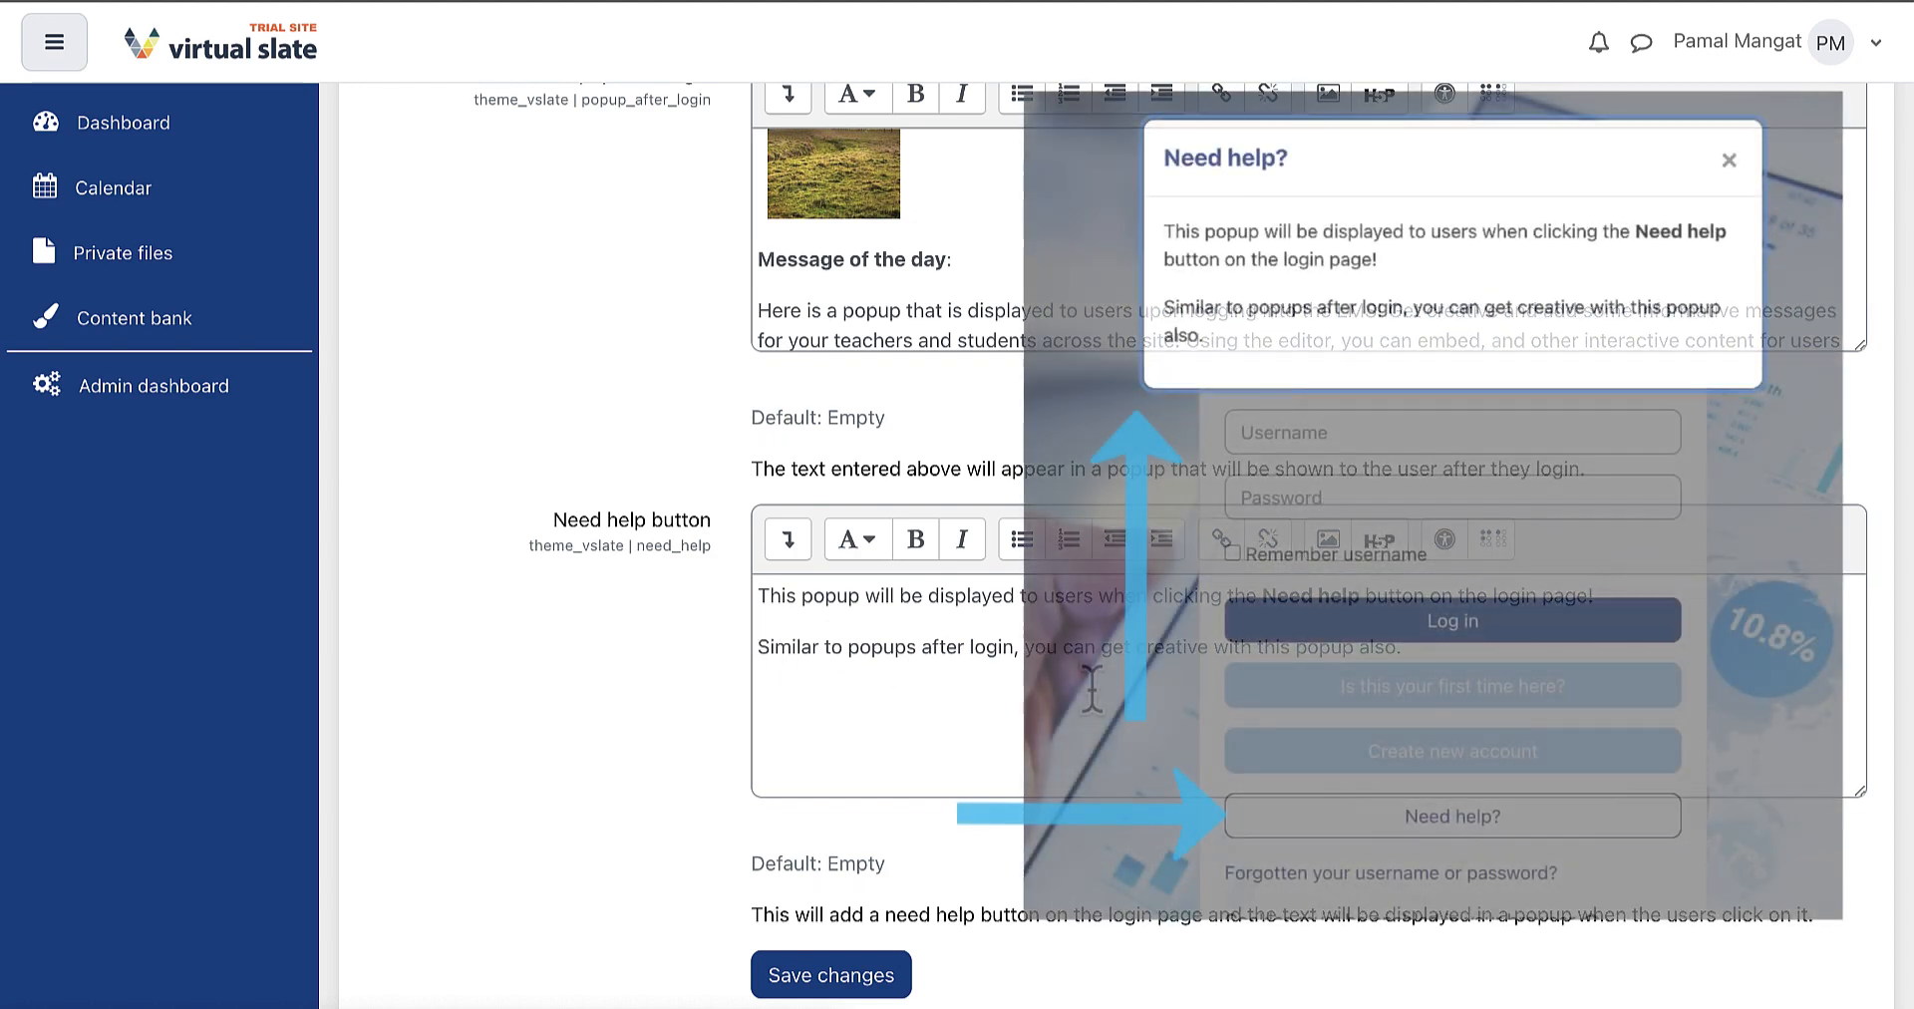
{"action": "left_click", "coordinate": [1286, 678]}
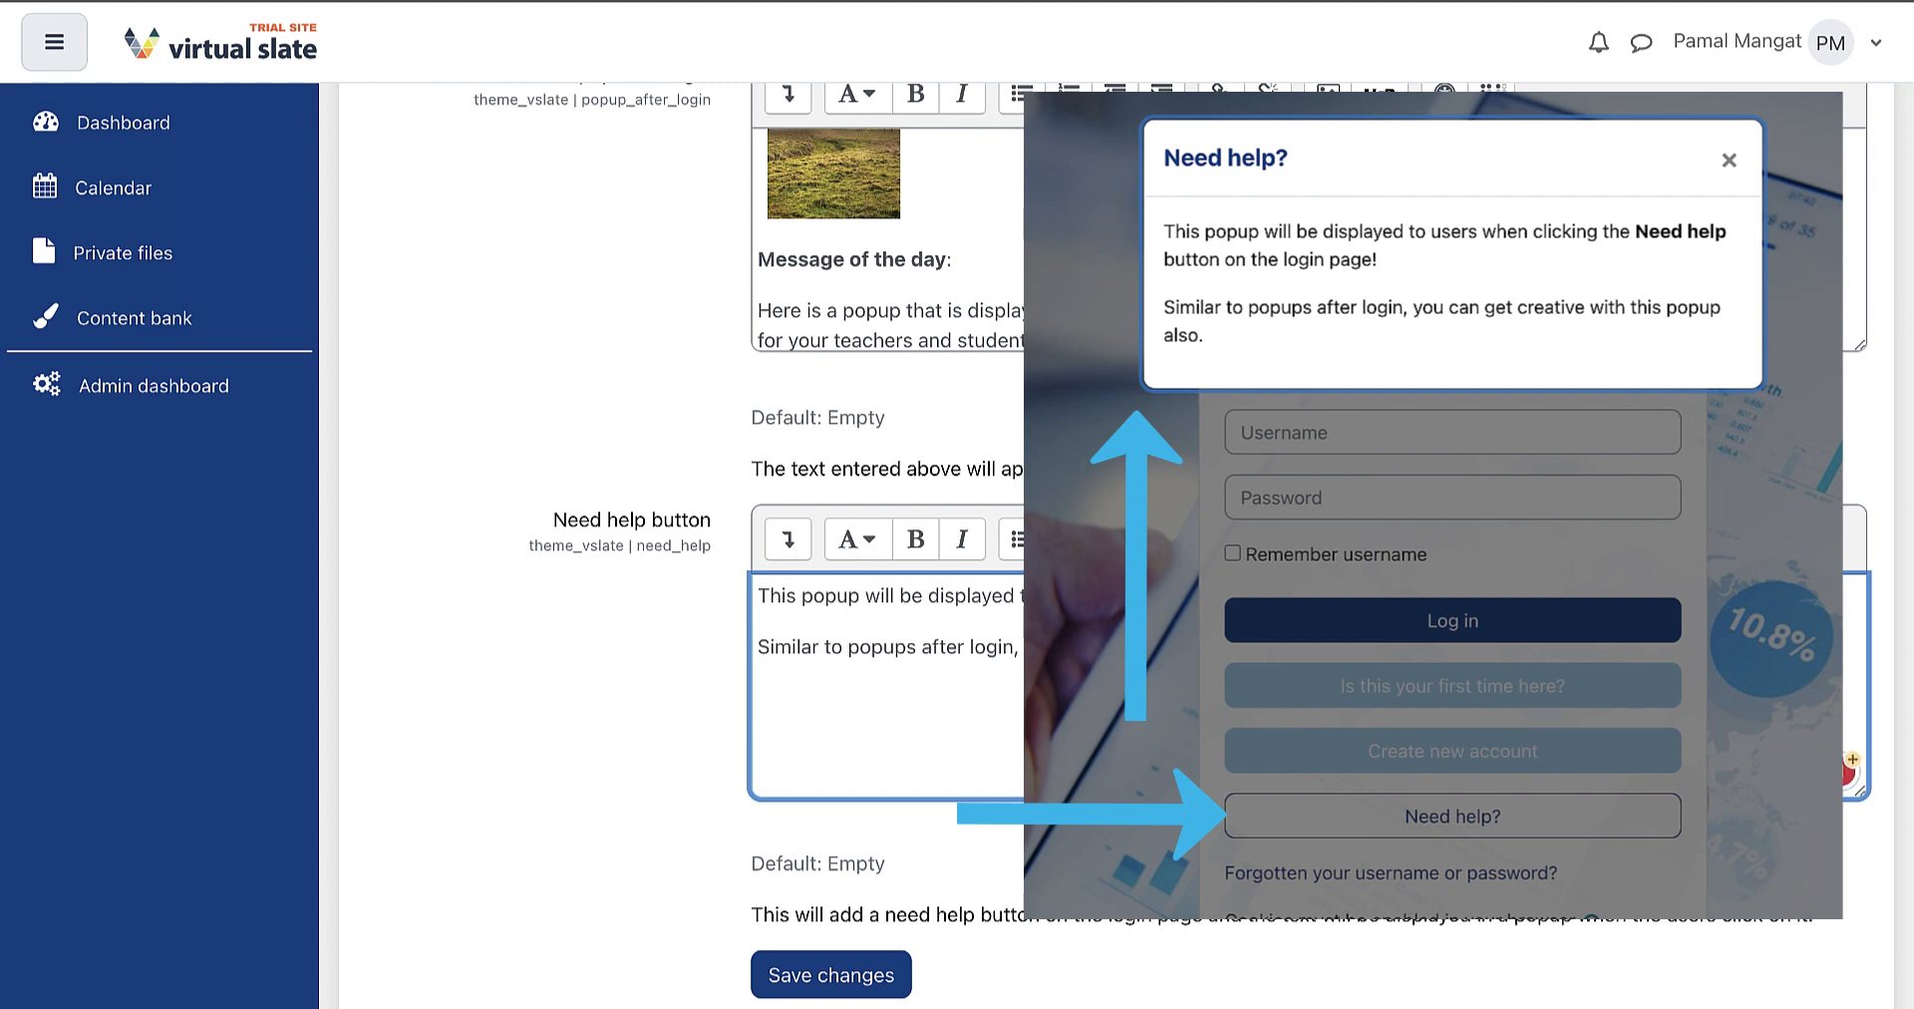
{"action": "left_click", "coordinate": [890, 977]}
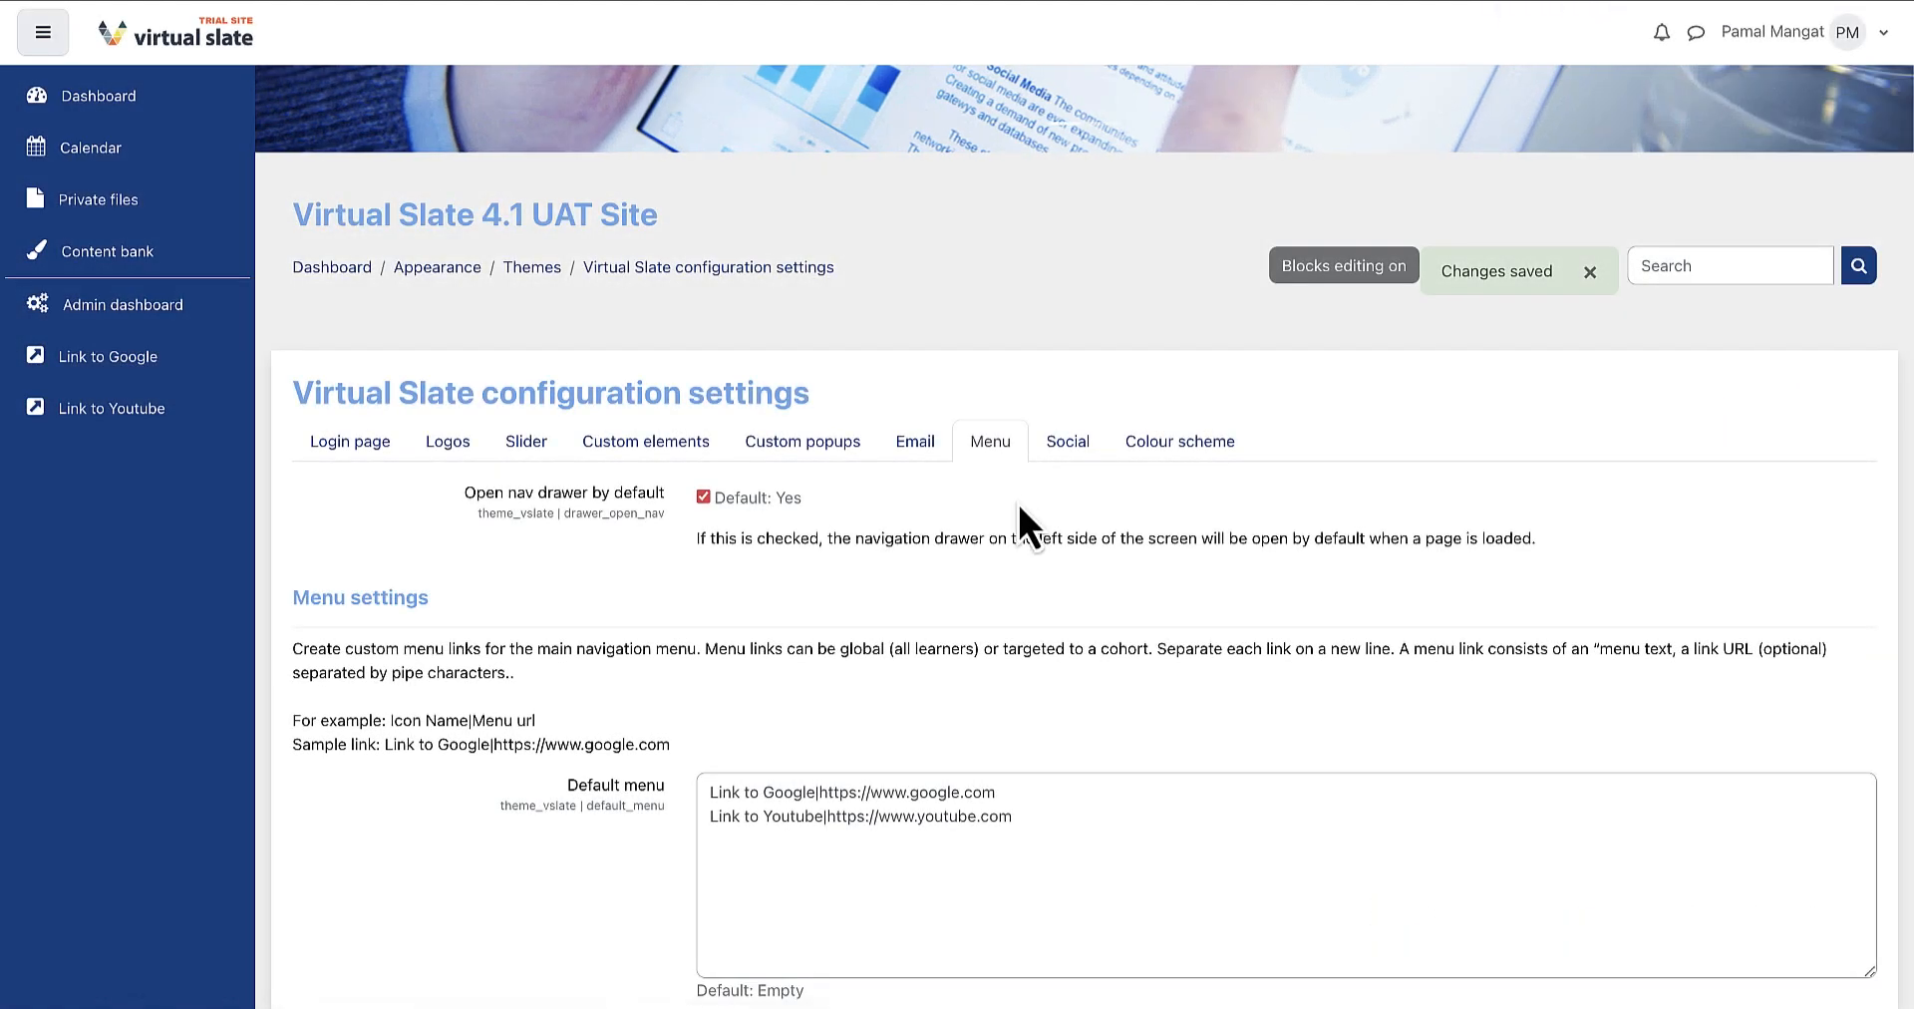
Step: Toggle Open nav drawer by default off and back on in the menu settings
{"action": "left_click", "coordinate": [702, 499]}
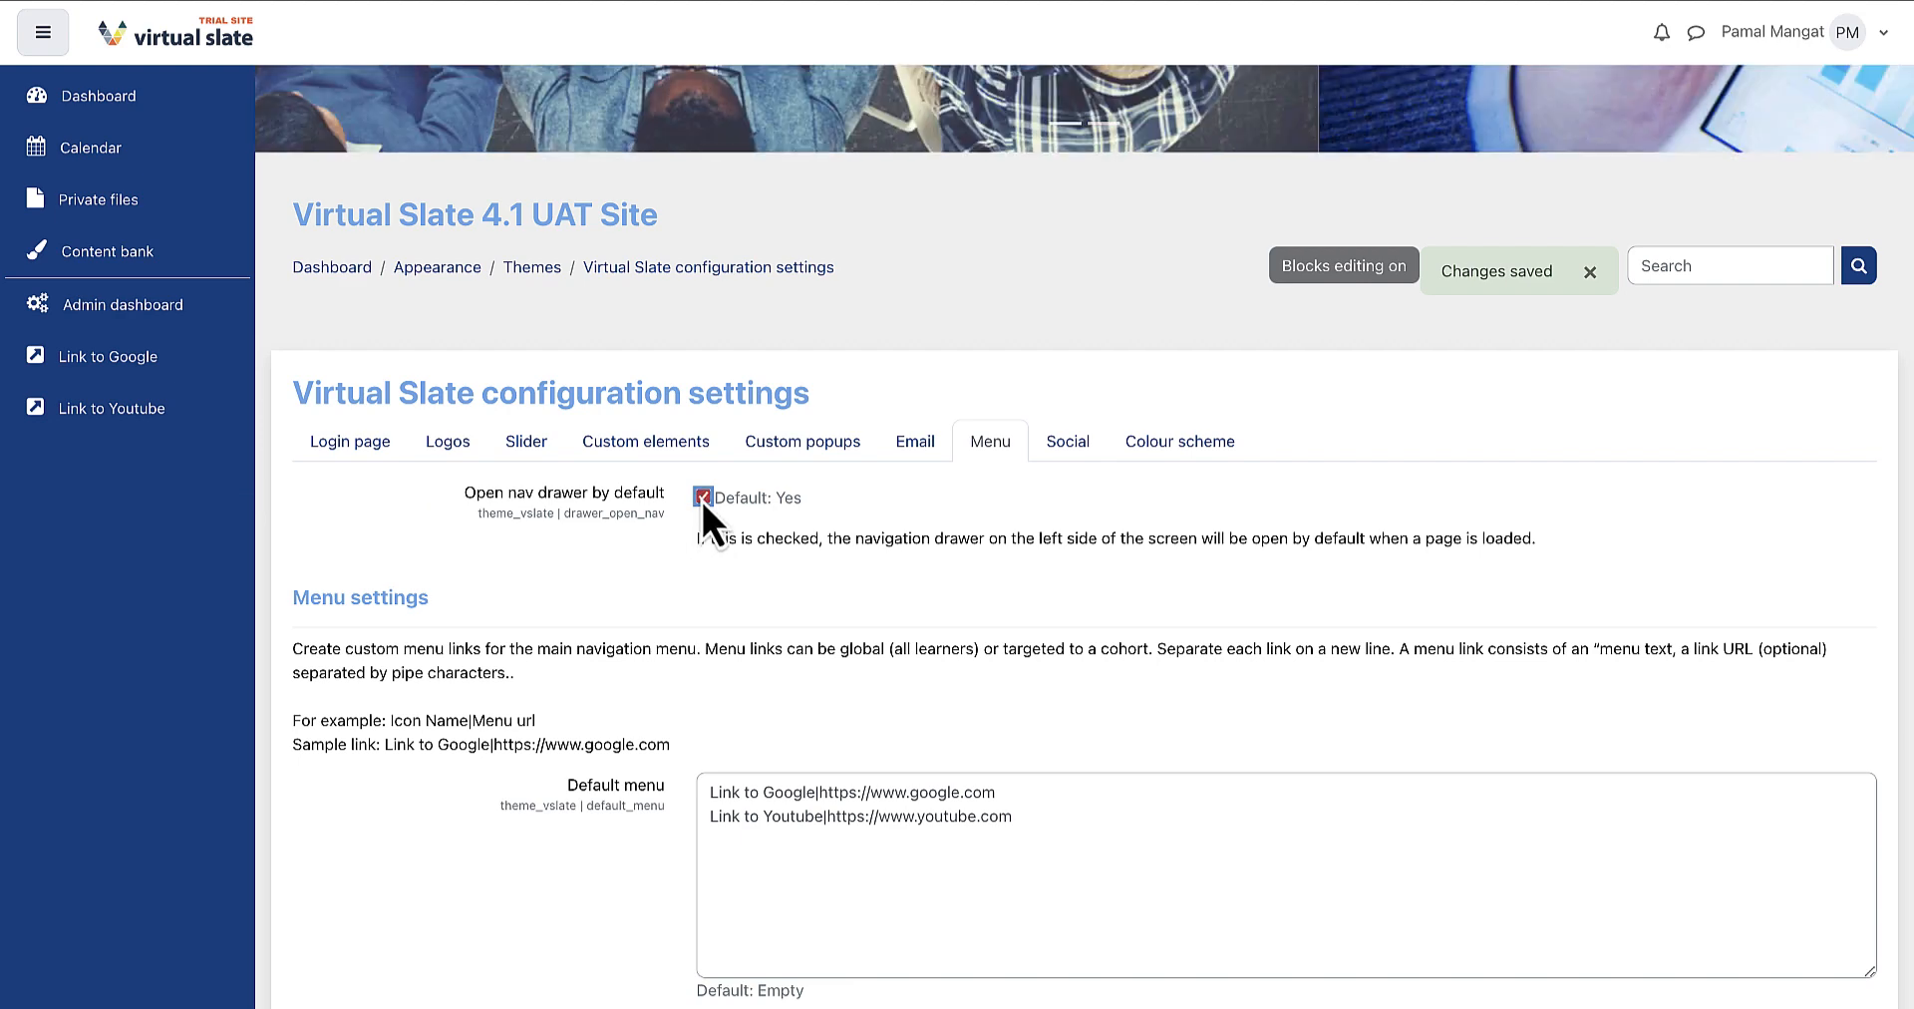
{"action": "left_click", "coordinate": [702, 497]}
Step: Examine the menu link format example, the Google link in the Default menu, and the links in the Cohort Q menu
{"action": "scroll", "coordinate": [678, 541], "scroll_direction": "down", "scroll_amount": 3}
{"action": "scroll", "coordinate": [678, 540], "scroll_direction": "down", "scroll_amount": 3}
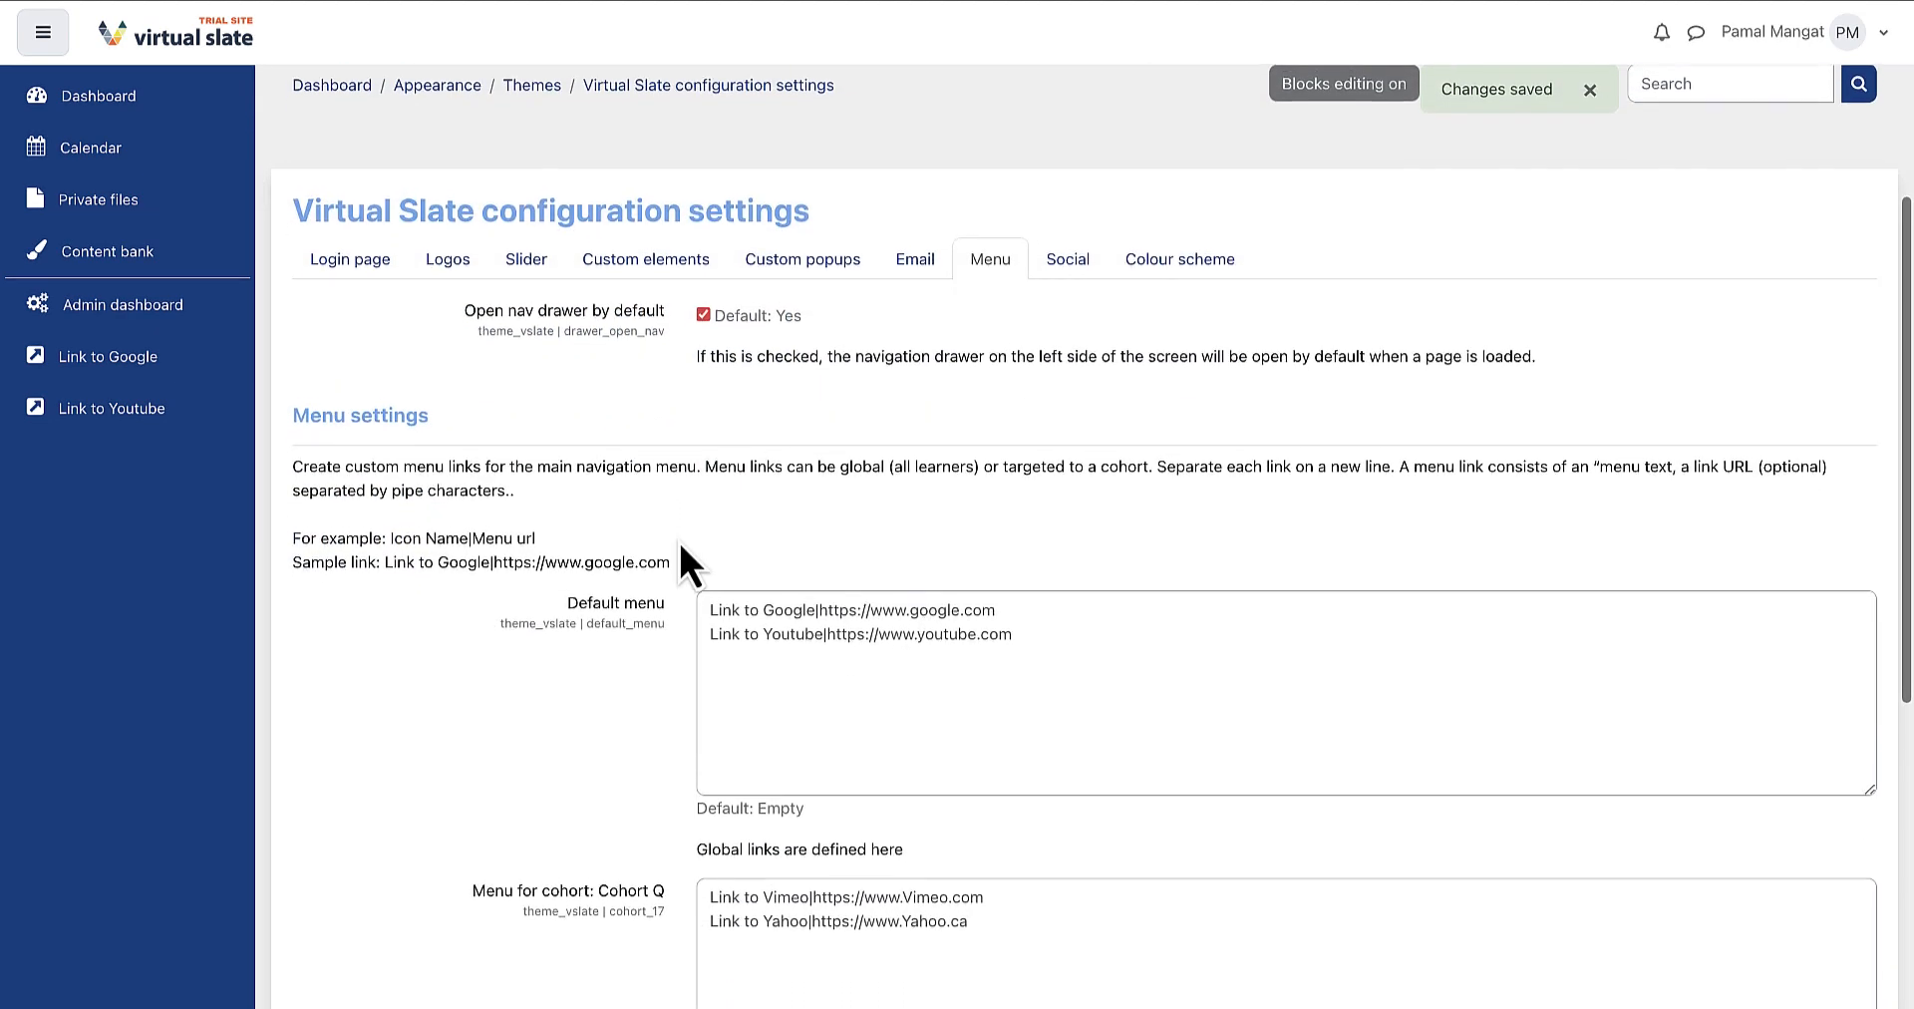
{"action": "scroll", "coordinate": [678, 541], "scroll_direction": "down", "scroll_amount": 1}
{"action": "scroll", "coordinate": [678, 540], "scroll_direction": "down", "scroll_amount": 1}
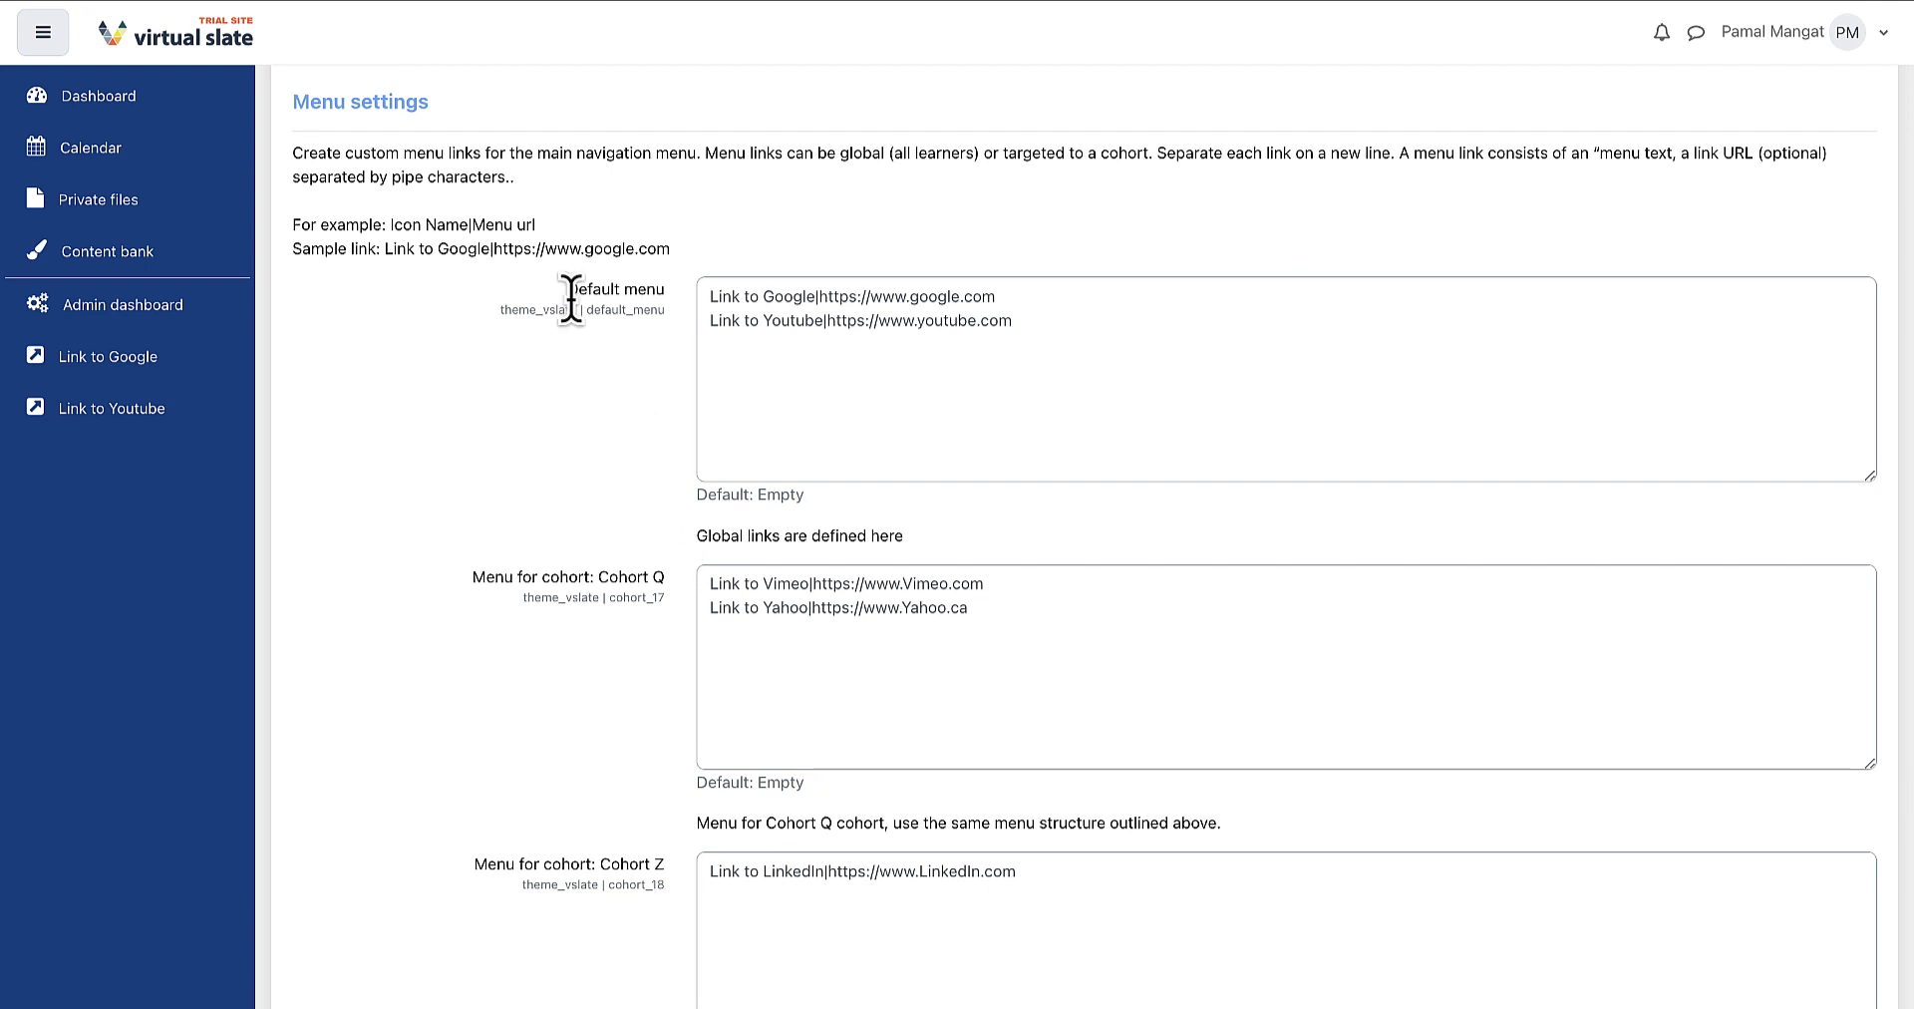
{"action": "left_click_drag", "start_coordinate": [545, 233], "coordinate": [389, 230]}
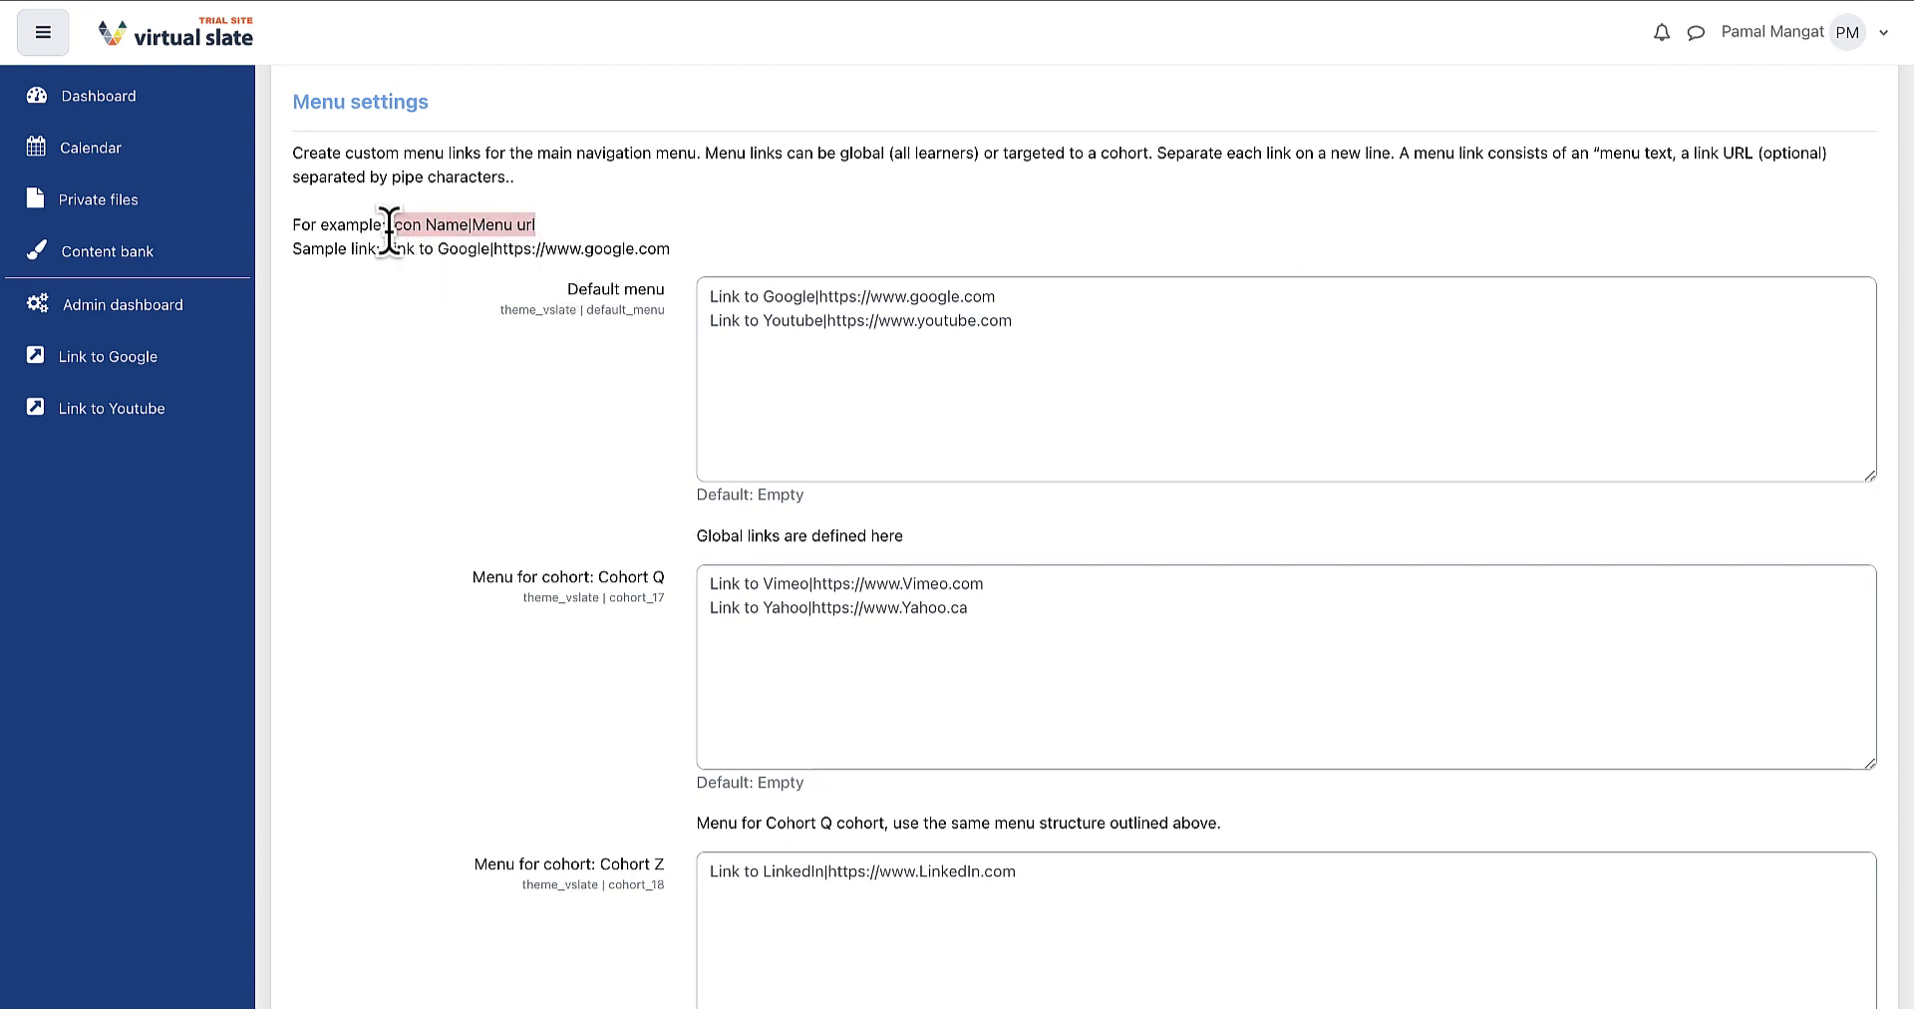
{"action": "left_click", "coordinate": [702, 228]}
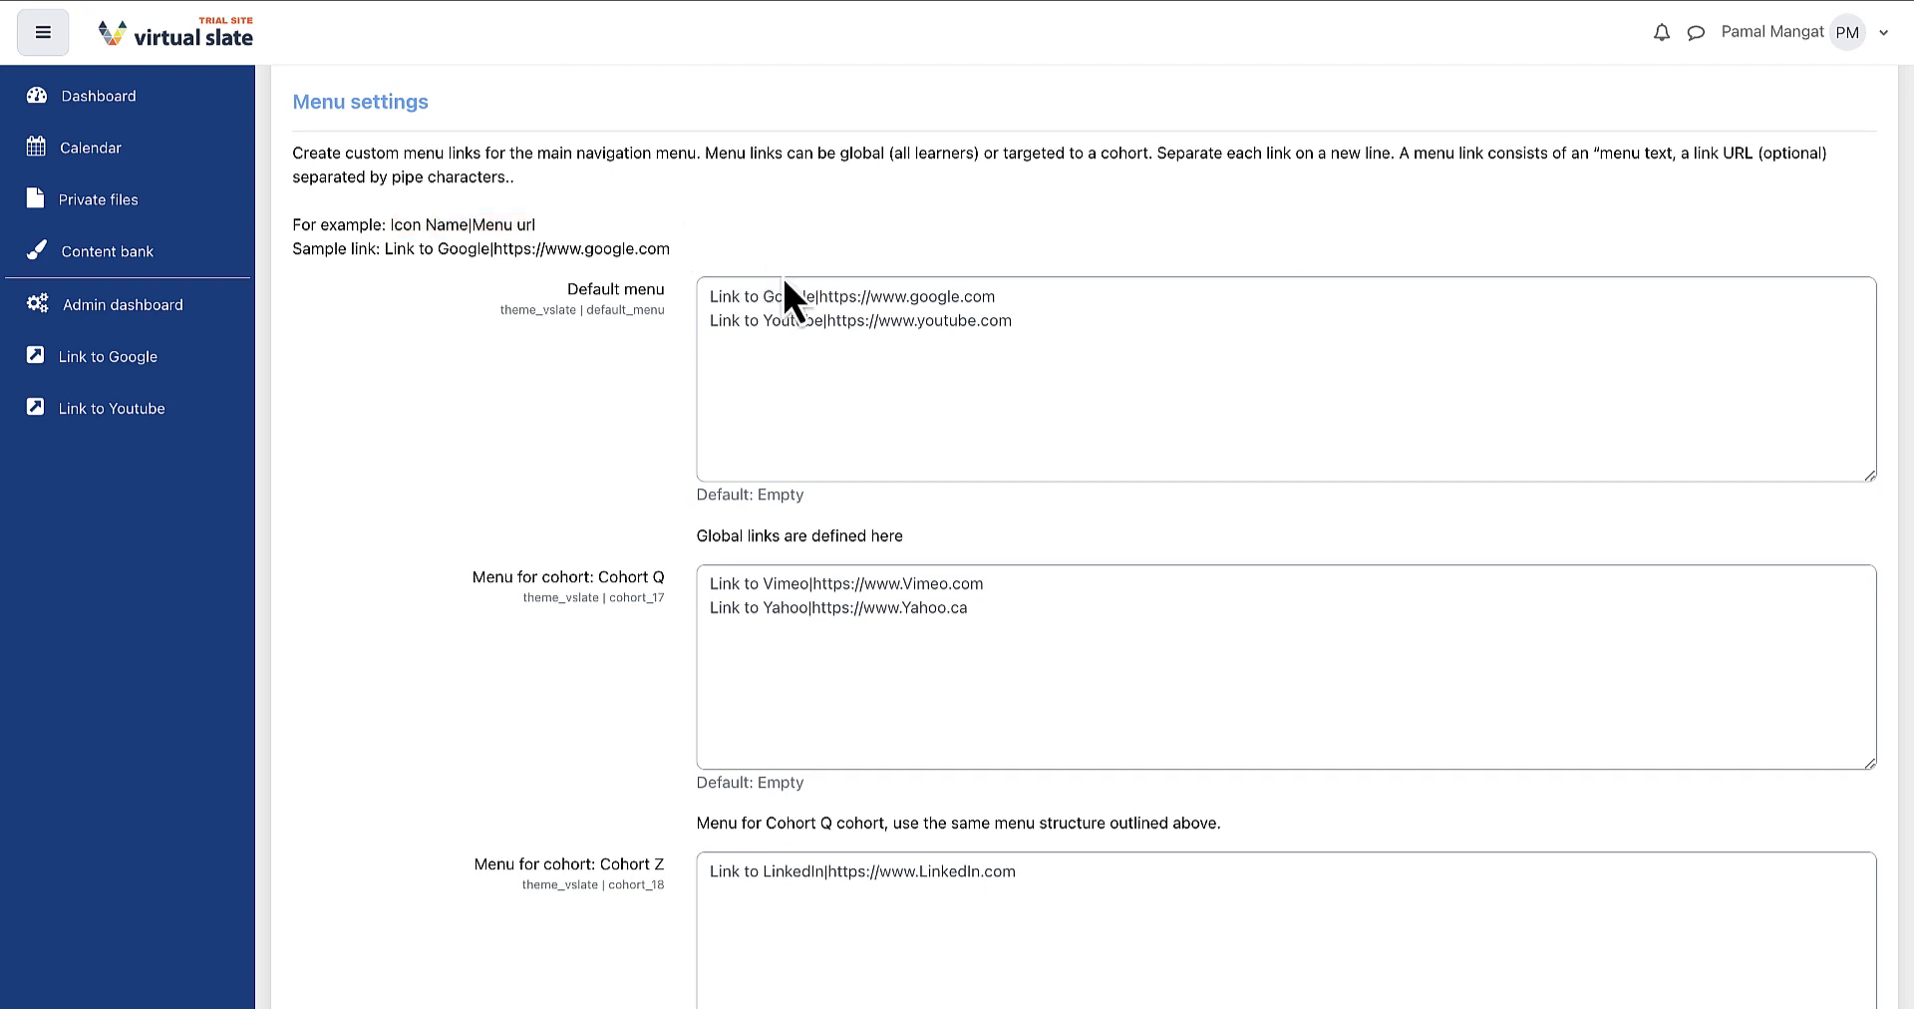
{"action": "left_click_drag", "start_coordinate": [996, 296], "coordinate": [700, 294]}
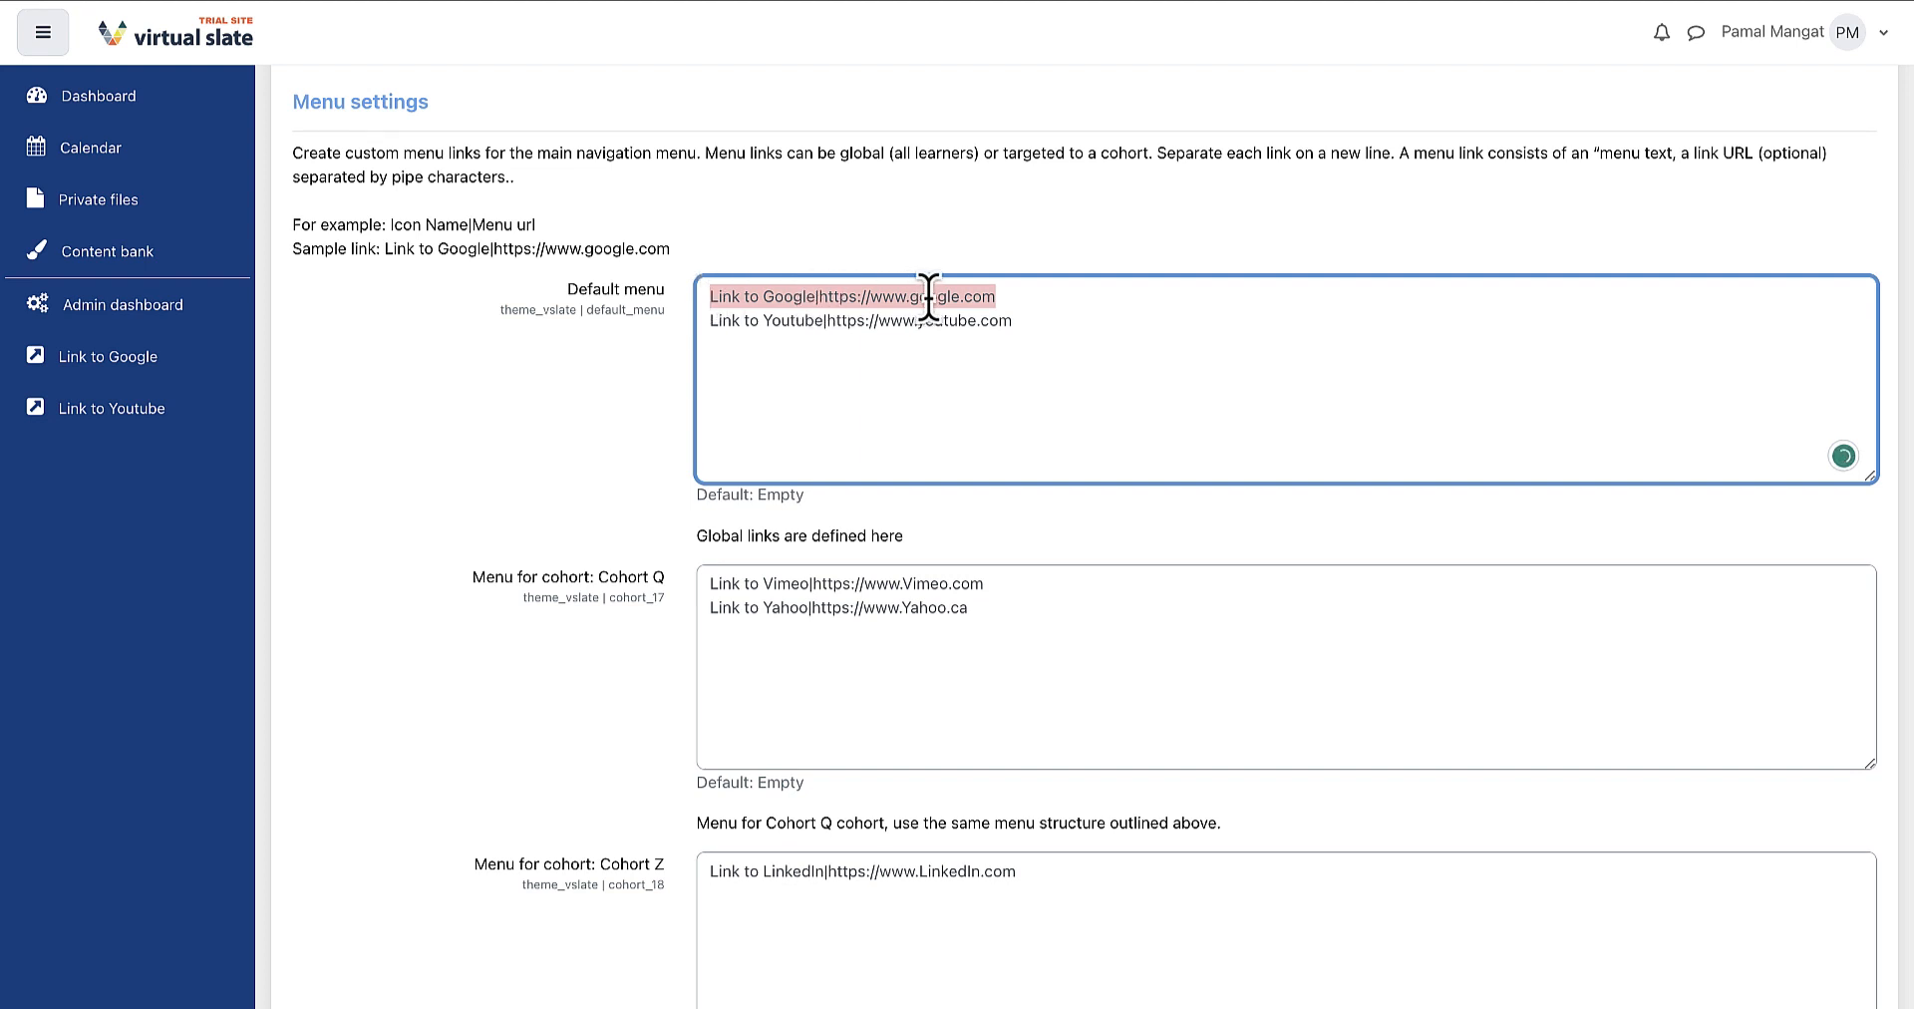
{"action": "left_click", "coordinate": [1007, 296]}
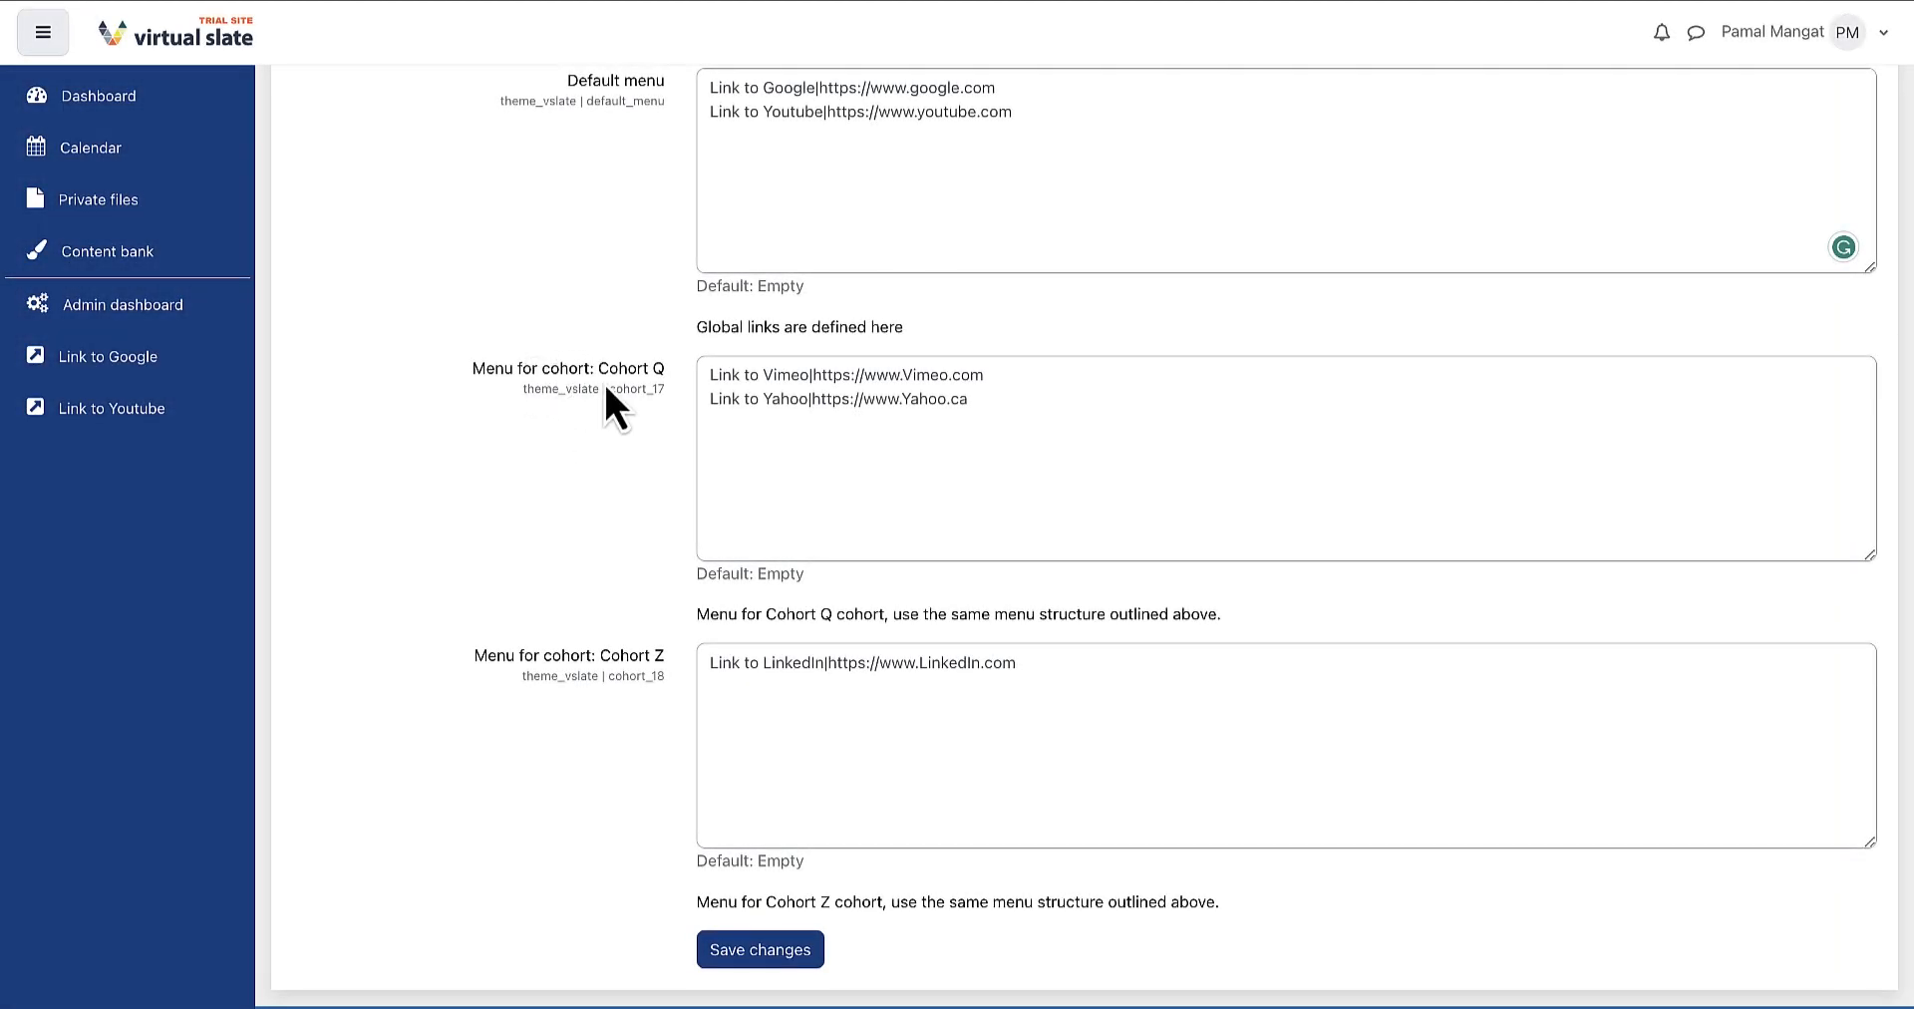
{"action": "left_click", "coordinate": [974, 401]}
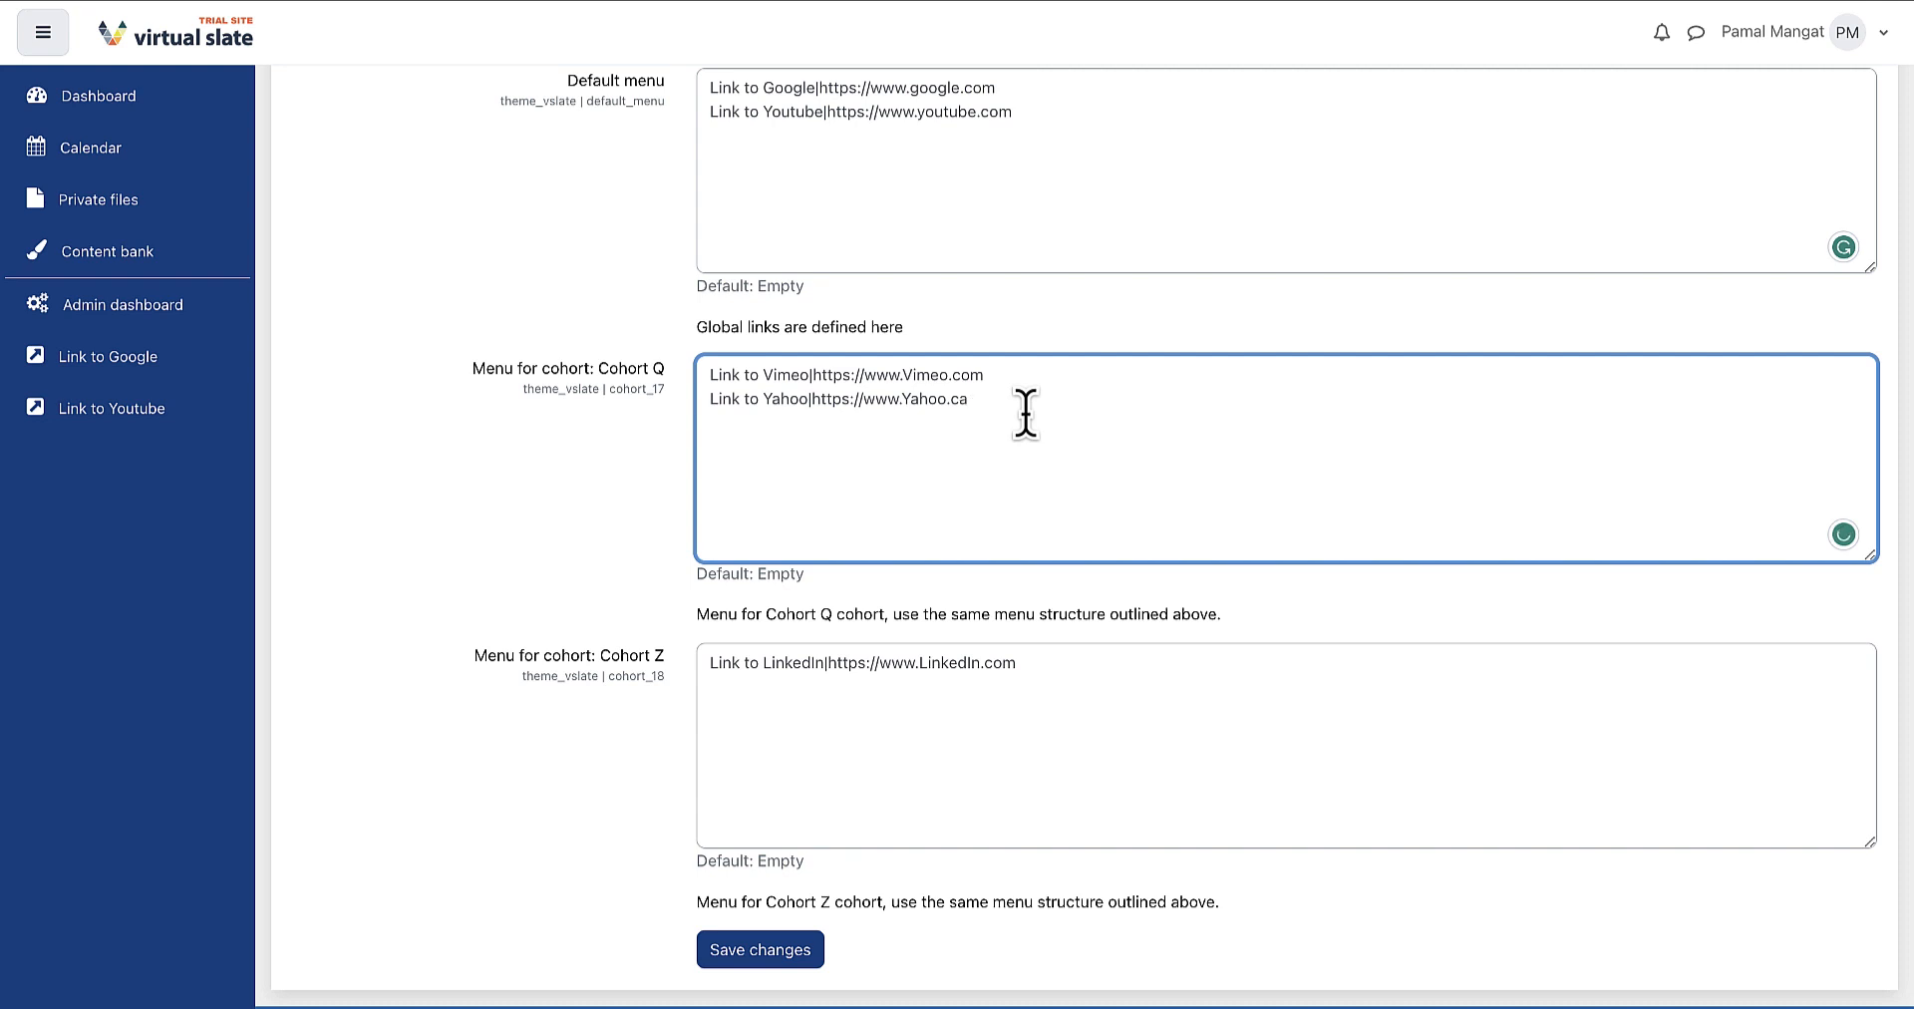
Step: Check the Cohort Z menu links, and the Facebook URL and required icon dimensions in the social settings
{"action": "left_click", "coordinate": [1041, 666]}
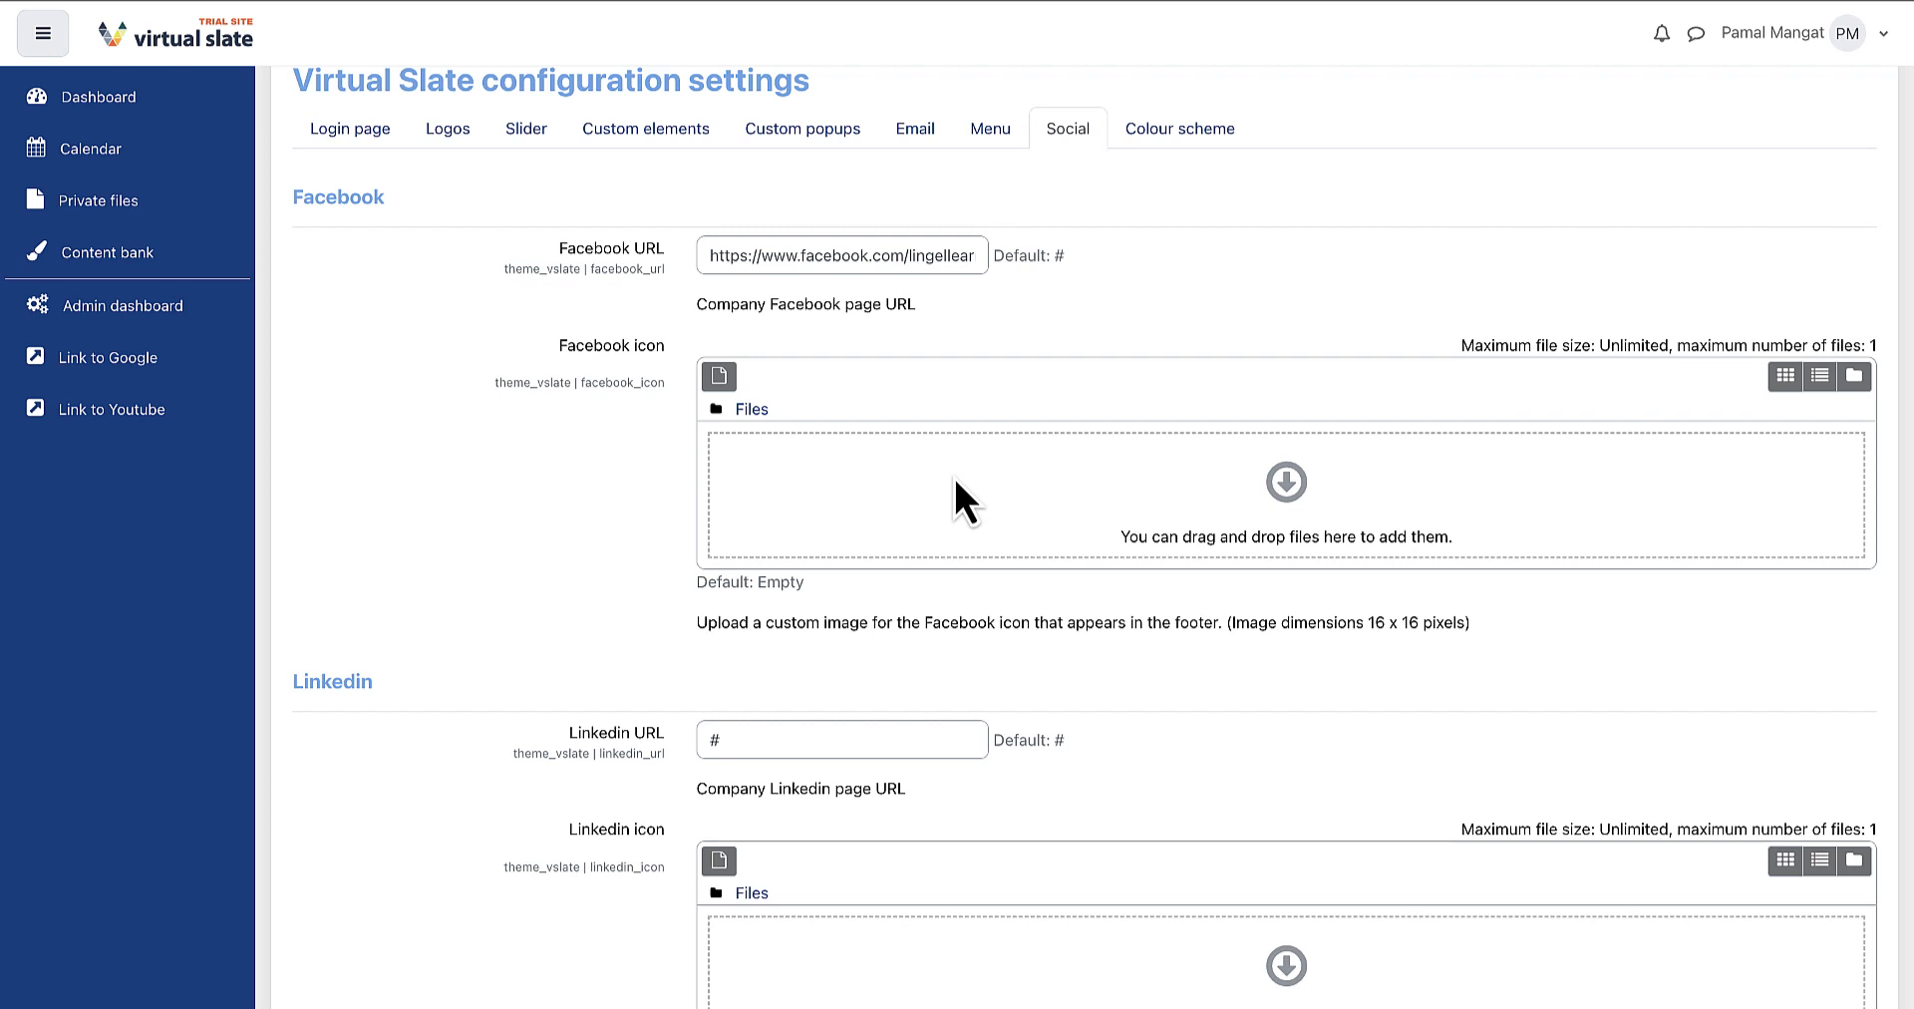
{"action": "triple_click", "coordinate": [931, 256]}
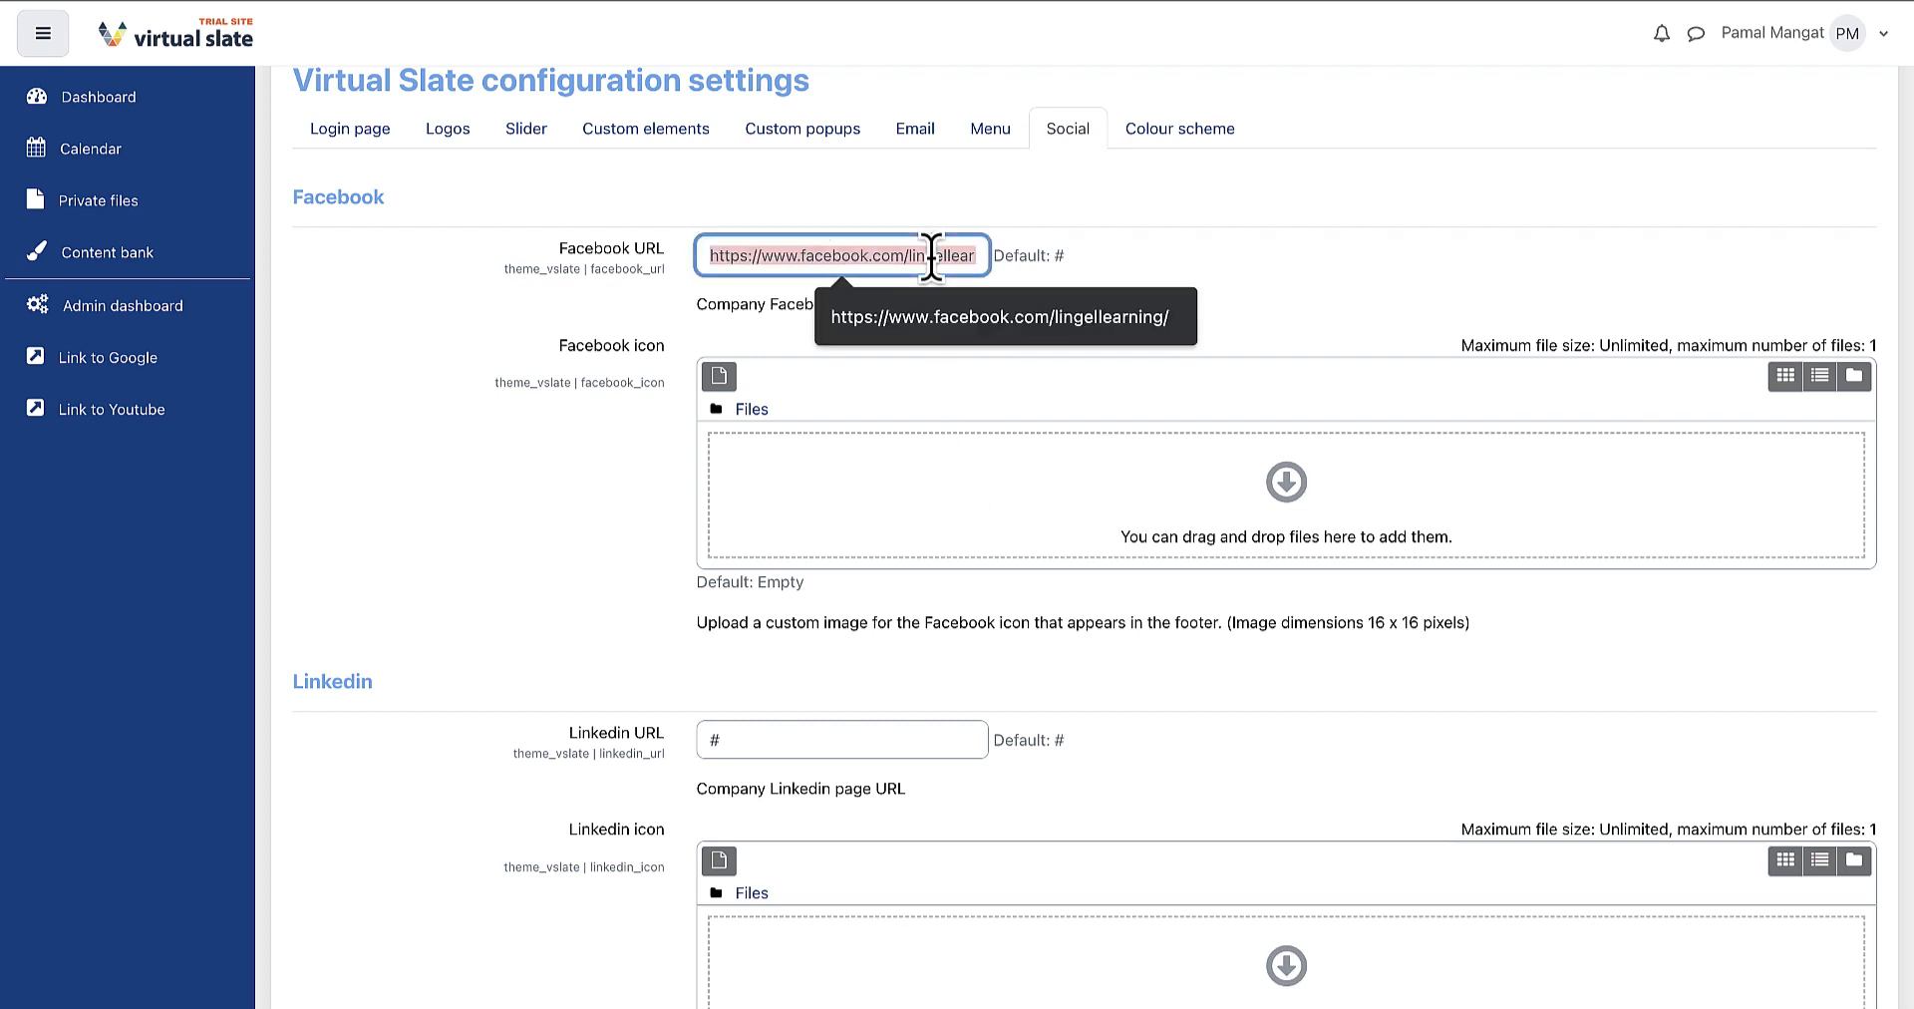
{"action": "left_click", "coordinate": [1002, 323]}
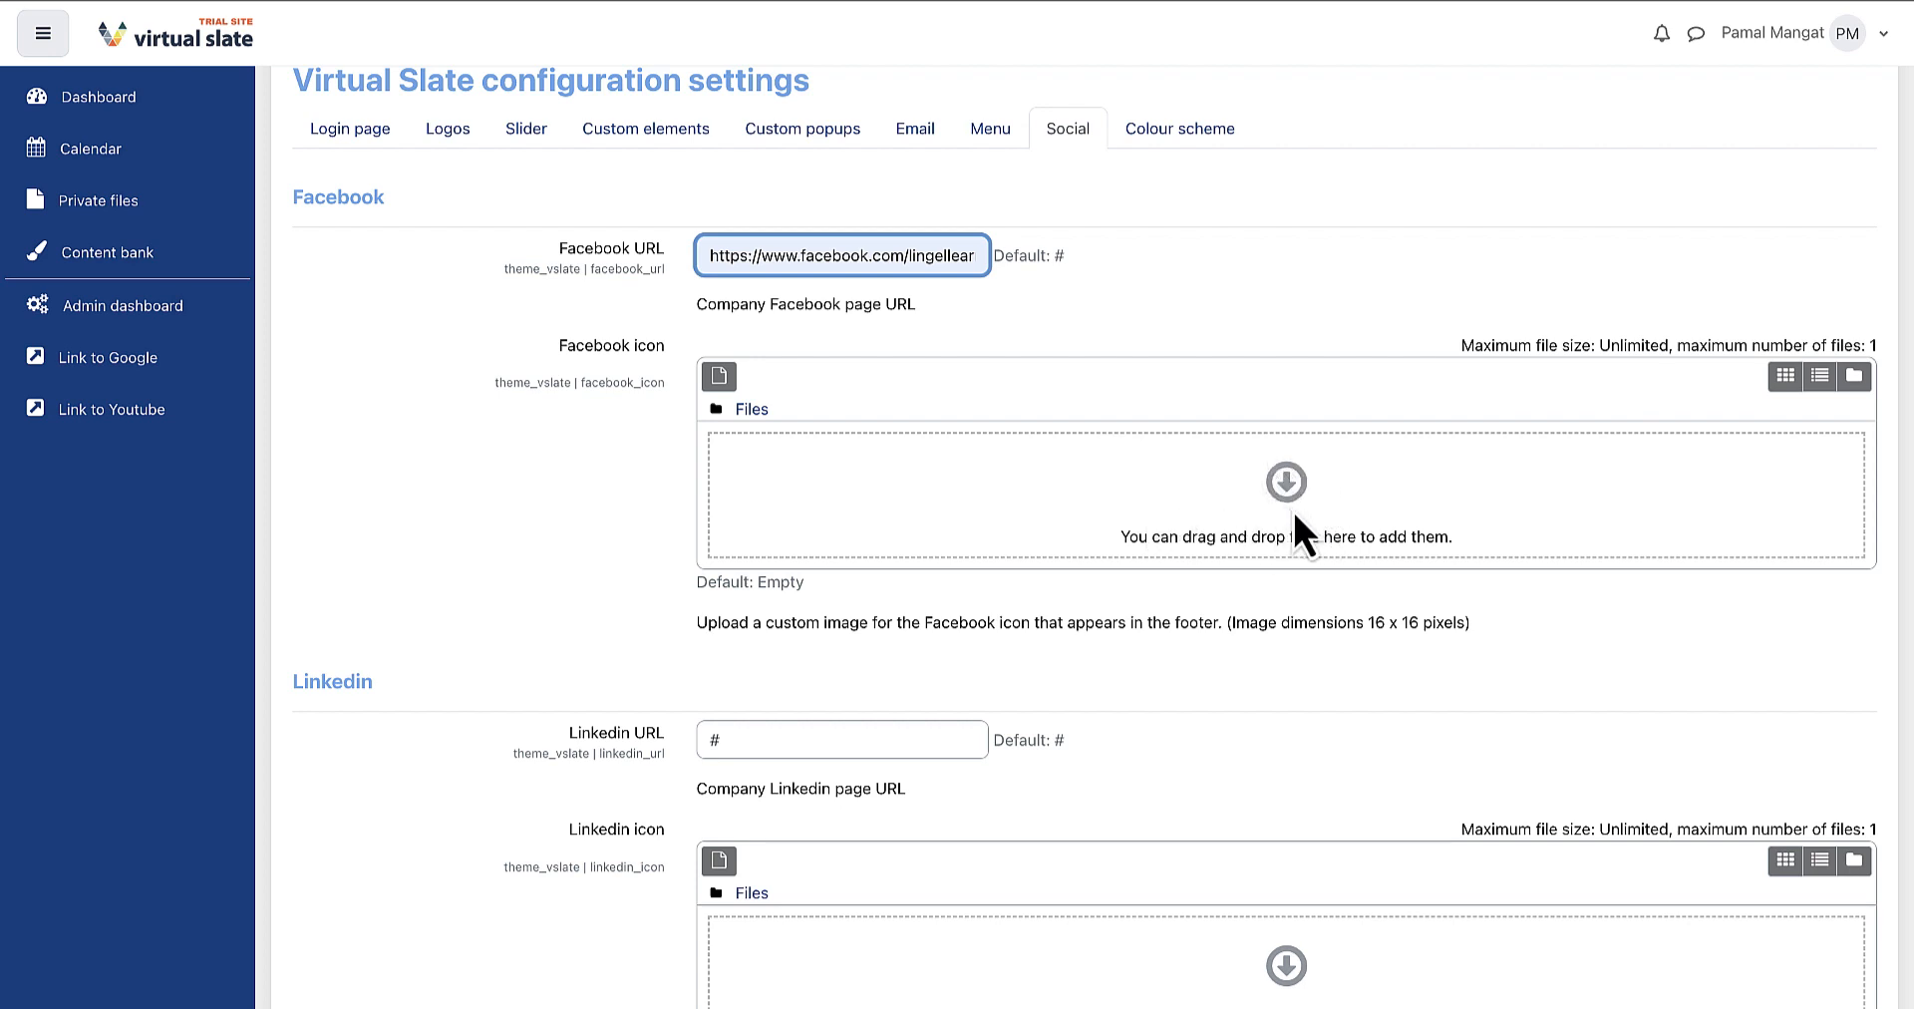
{"action": "left_click_drag", "start_coordinate": [1365, 617], "coordinate": [1471, 628]}
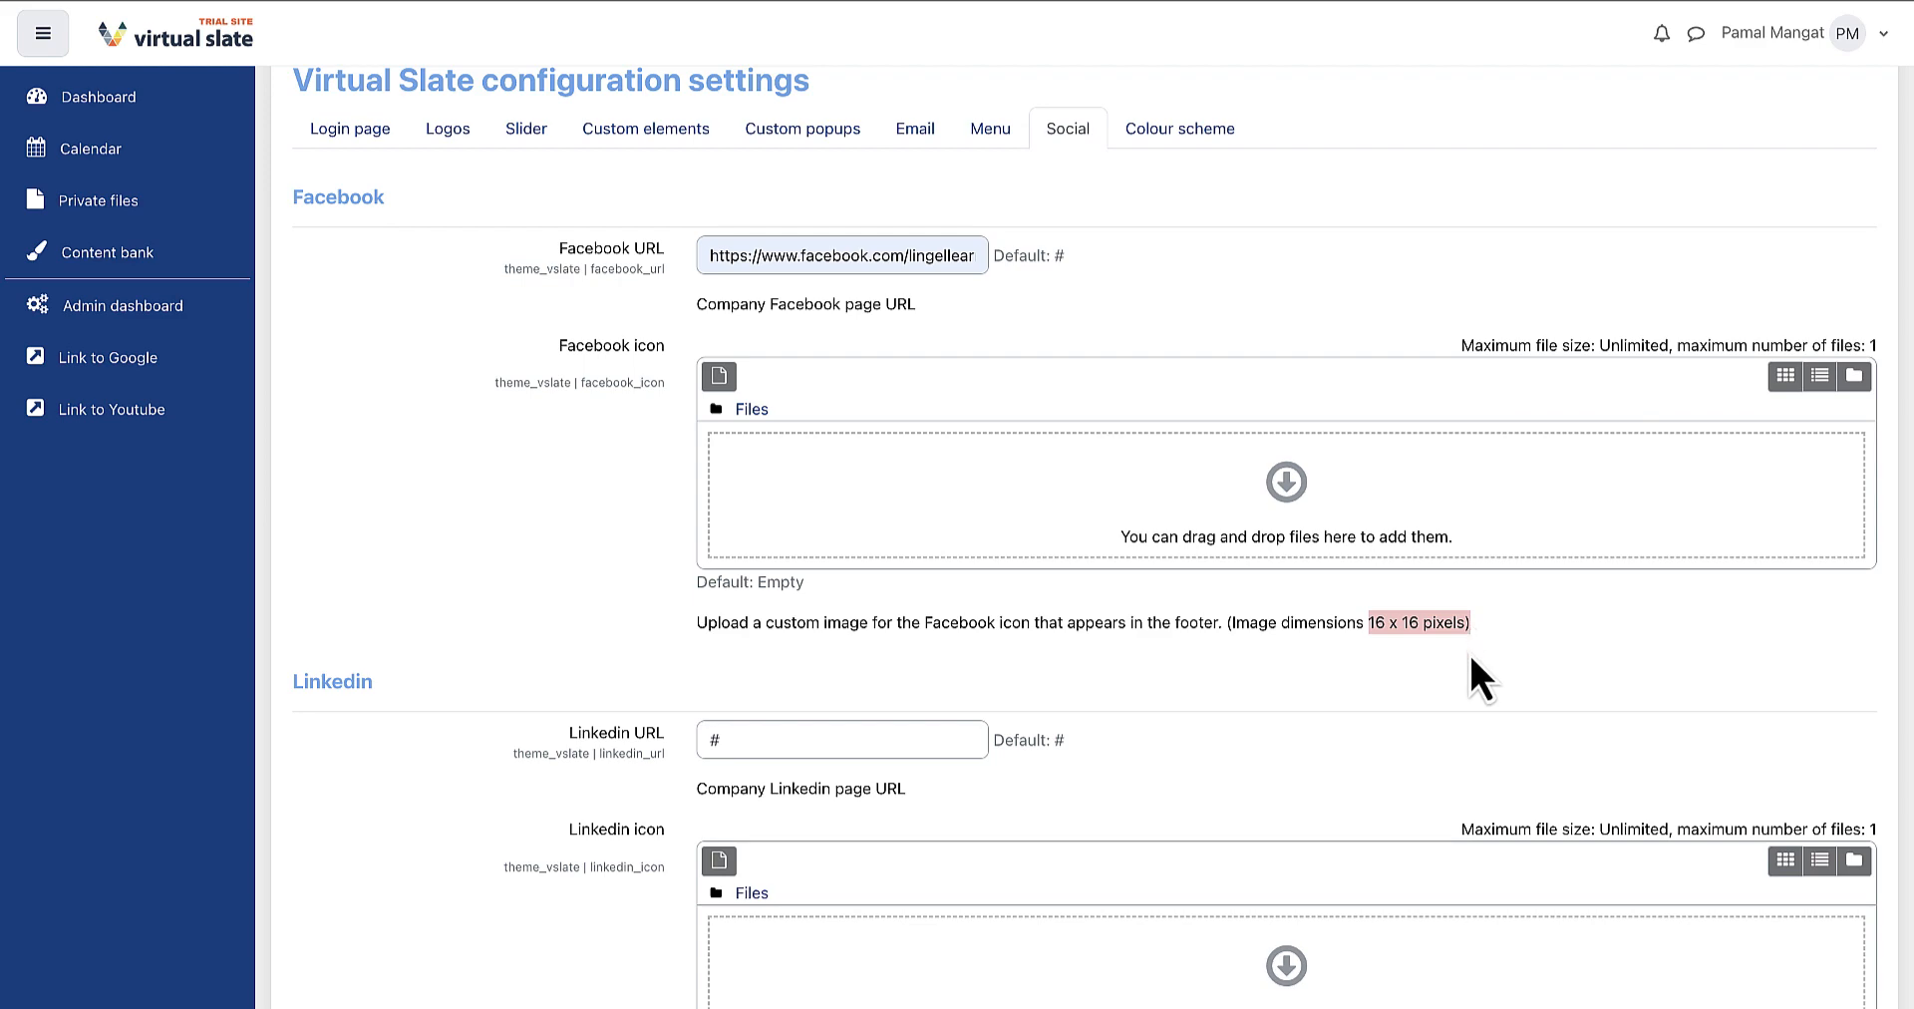
{"action": "left_click", "coordinate": [1469, 656]}
Step: Look through the LinkedIn, Twitter and YouTube URL and footer icon settings
{"action": "scroll", "coordinate": [1151, 641], "scroll_direction": "down", "scroll_amount": 5}
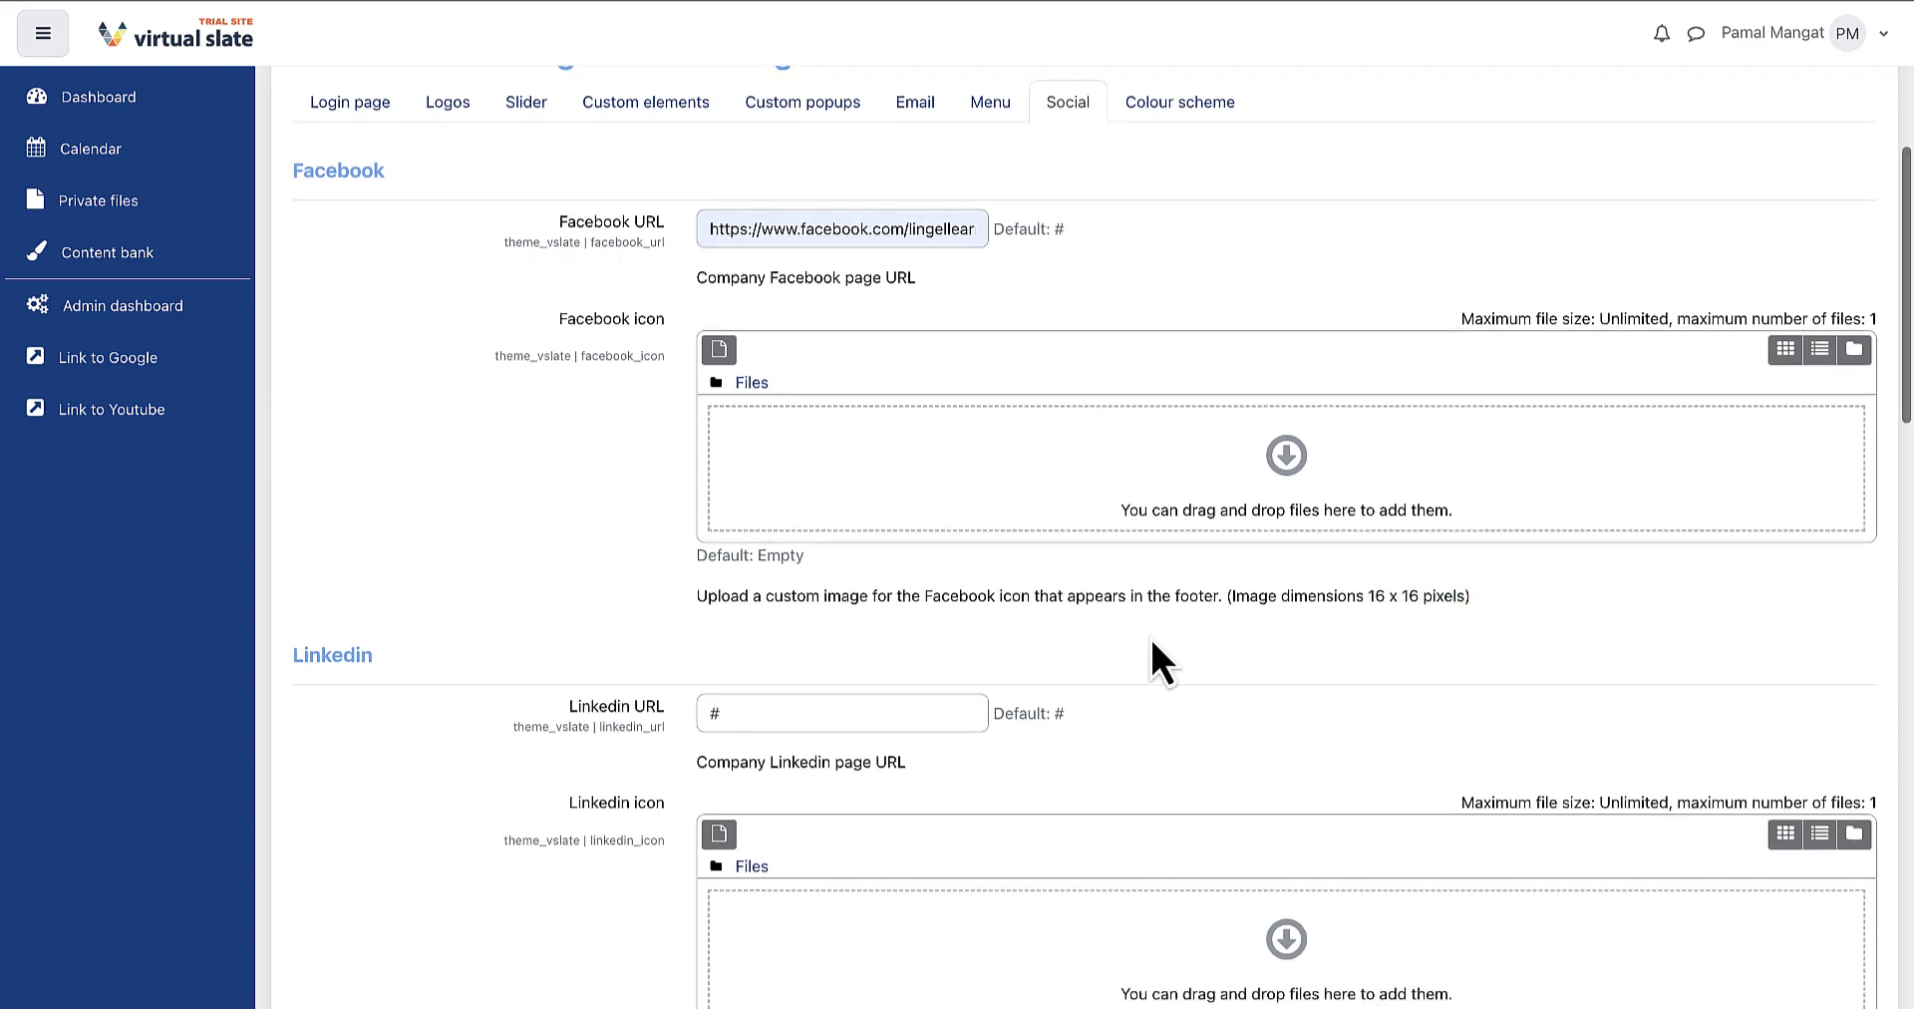
{"action": "scroll", "coordinate": [1153, 643], "scroll_direction": "down", "scroll_amount": 4}
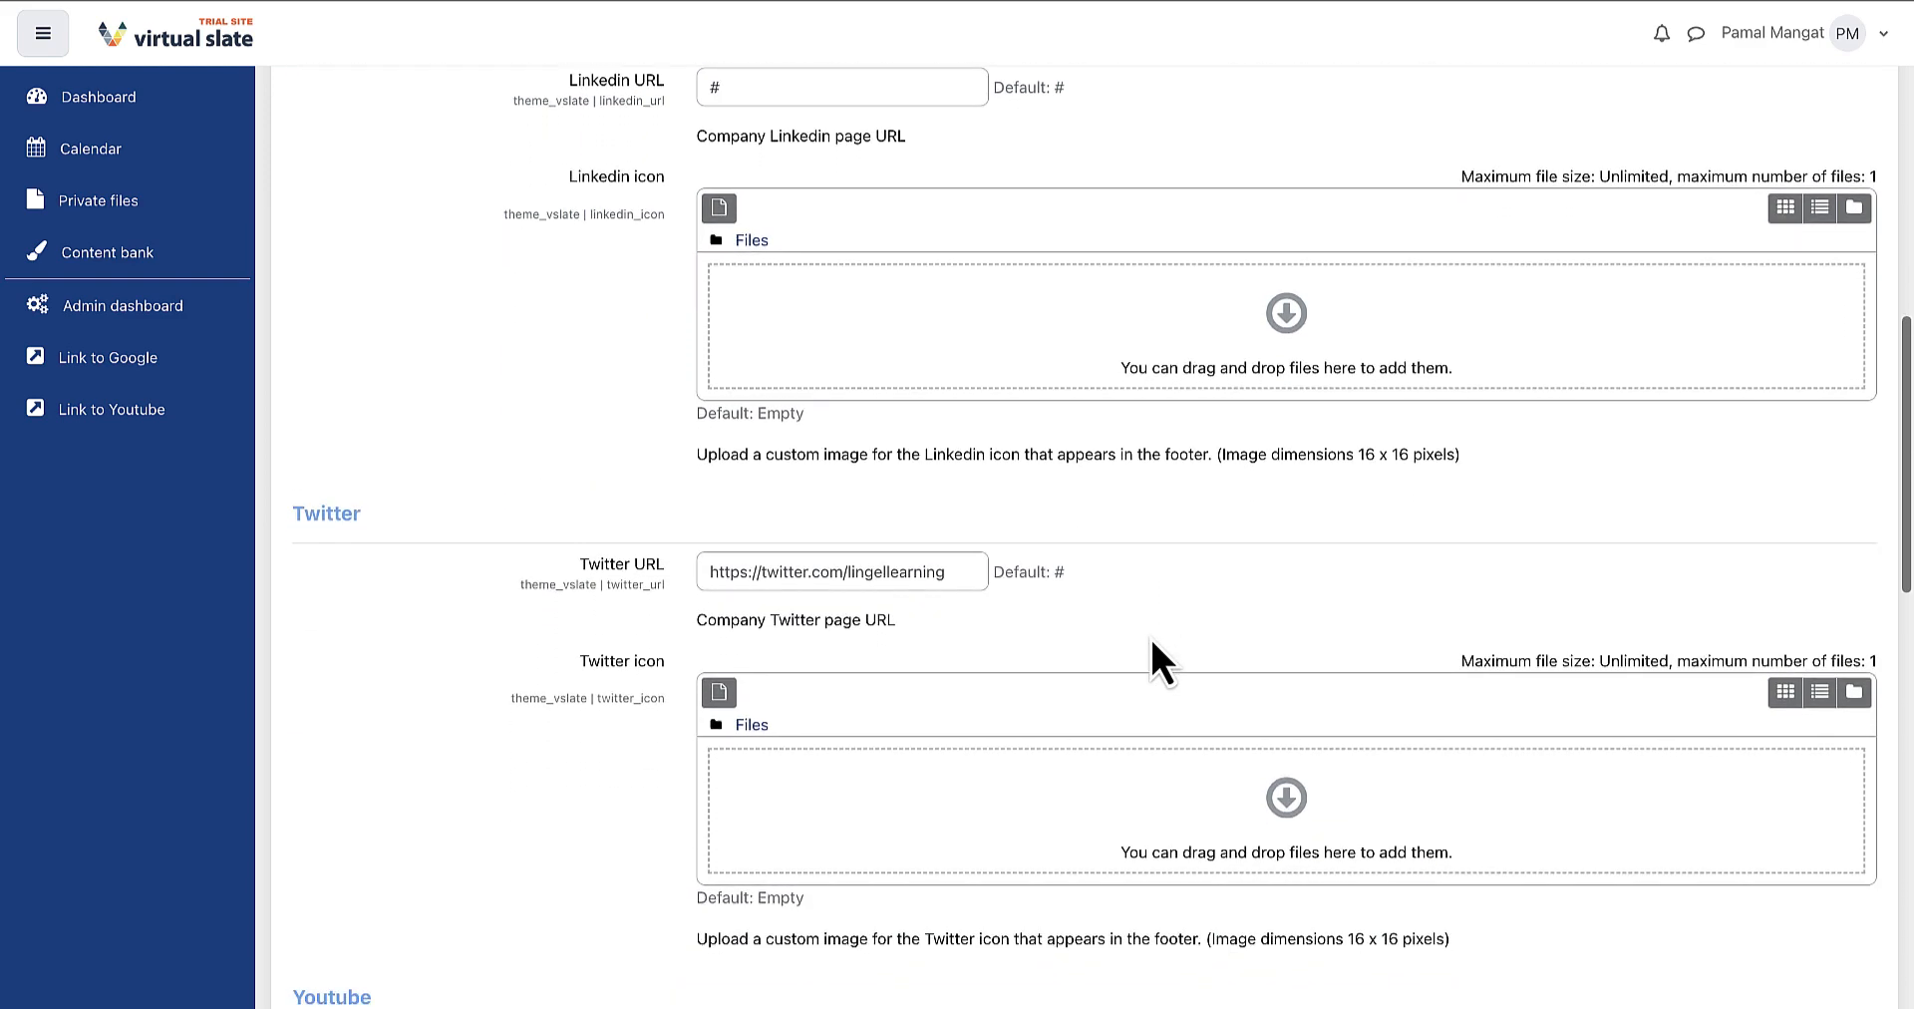
{"action": "scroll", "coordinate": [1150, 638], "scroll_direction": "down", "scroll_amount": 6}
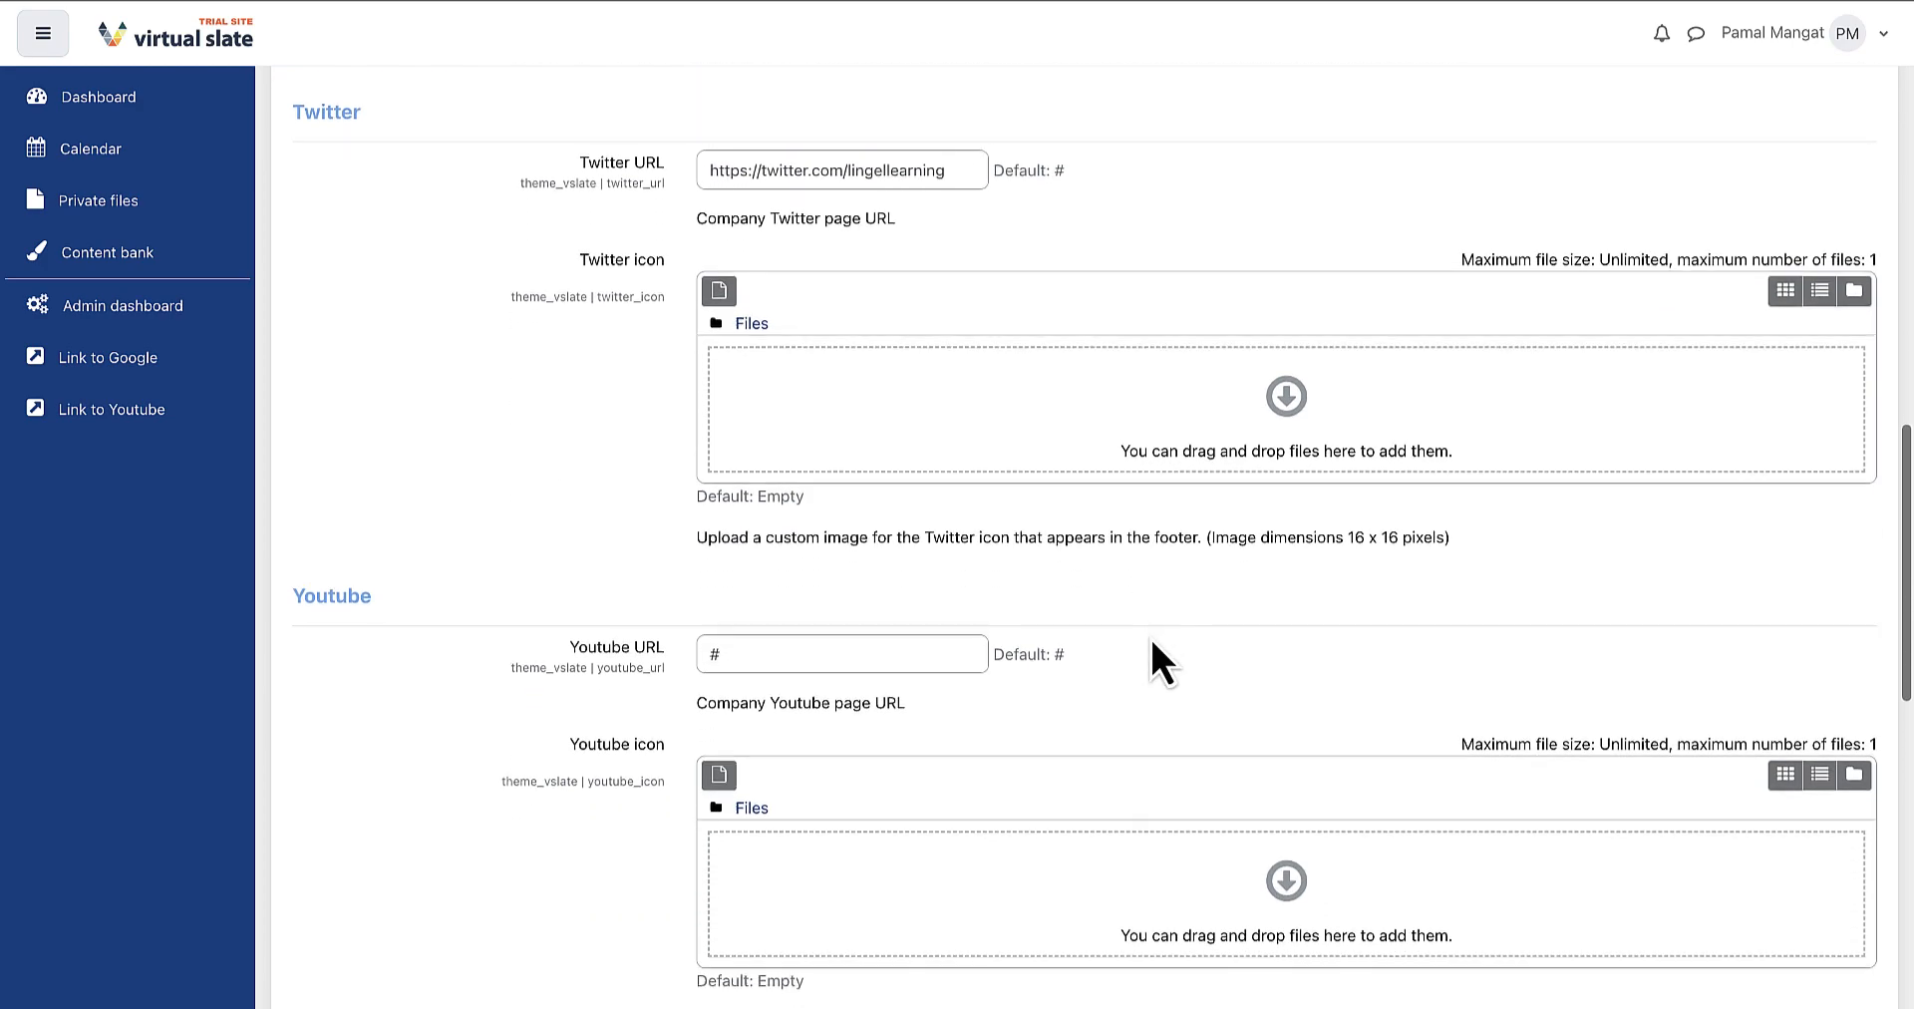
{"action": "scroll", "coordinate": [1151, 642], "scroll_direction": "down", "scroll_amount": 6}
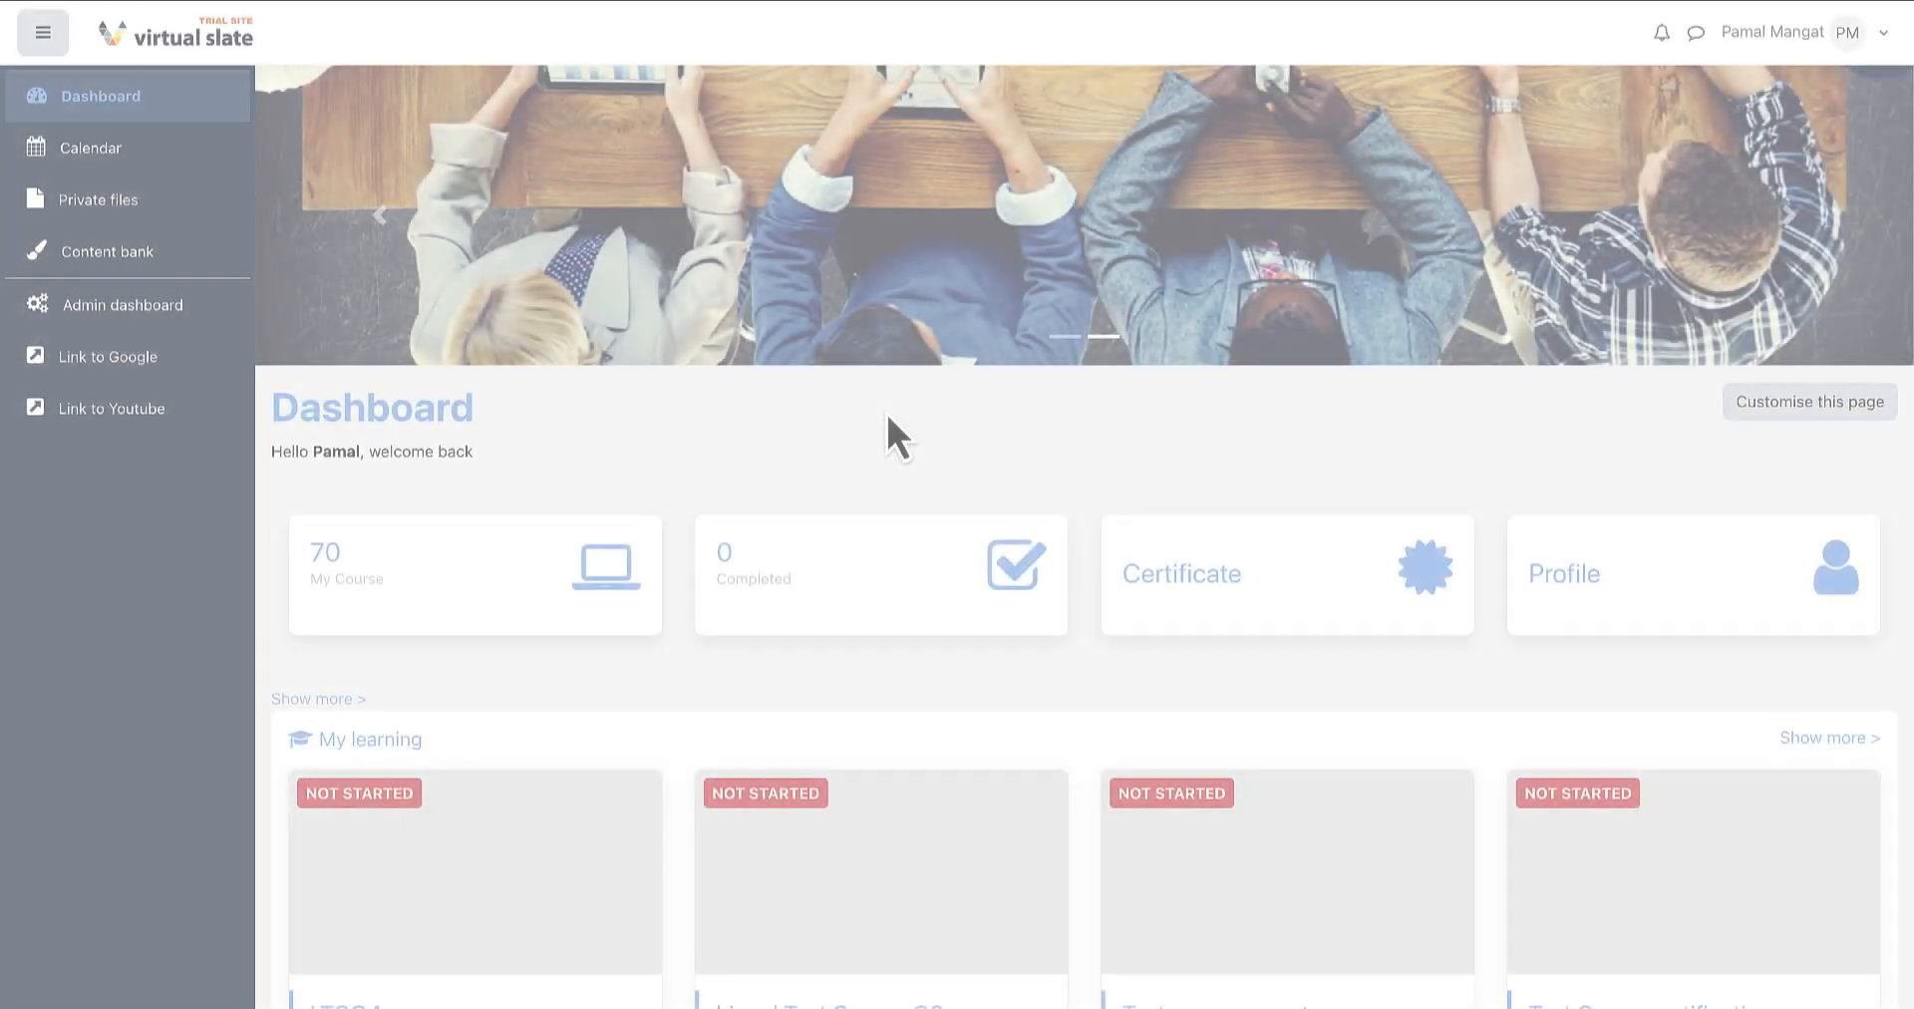
Step: Review how the colour scheme looks on the Dashboard and throughout the Admin dashboard, down to the page footer
{"action": "scroll", "coordinate": [885, 410], "scroll_direction": "down", "scroll_amount": 1}
{"action": "scroll", "coordinate": [886, 410], "scroll_direction": "down", "scroll_amount": 3}
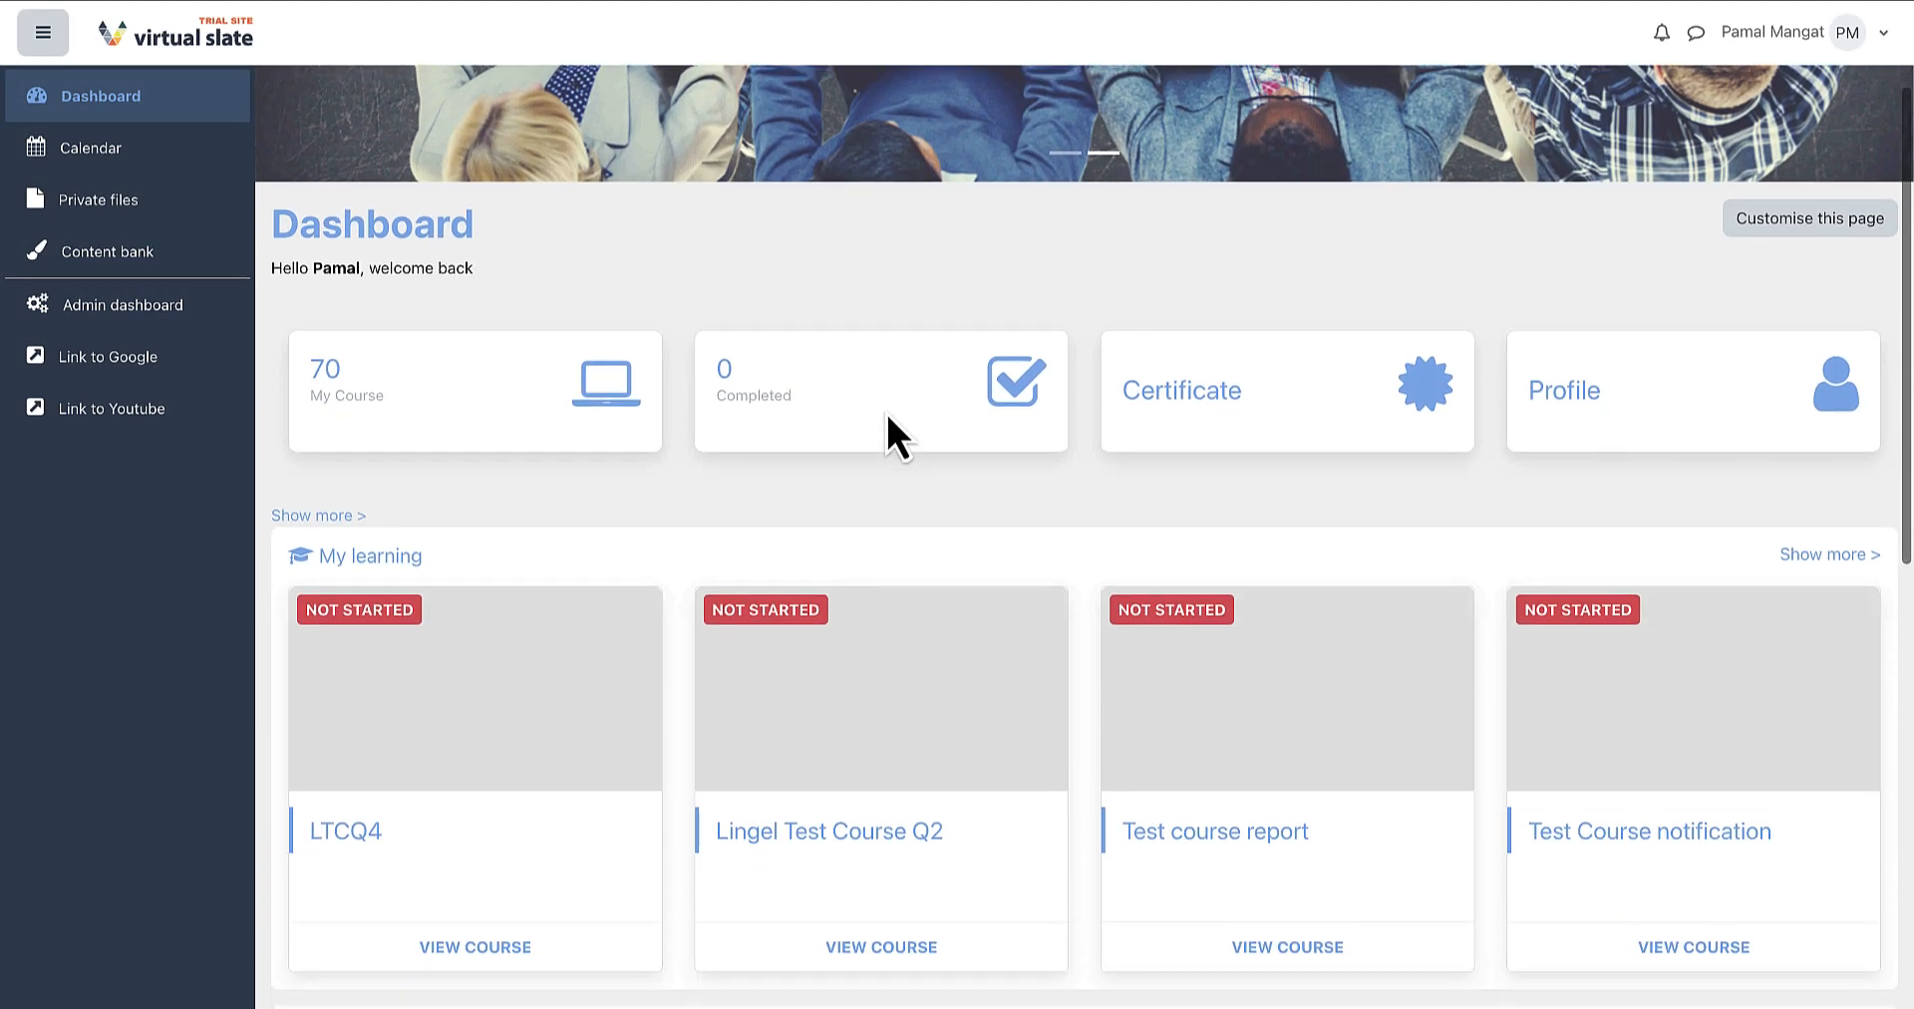
{"action": "scroll", "coordinate": [885, 410], "scroll_direction": "down", "scroll_amount": 1}
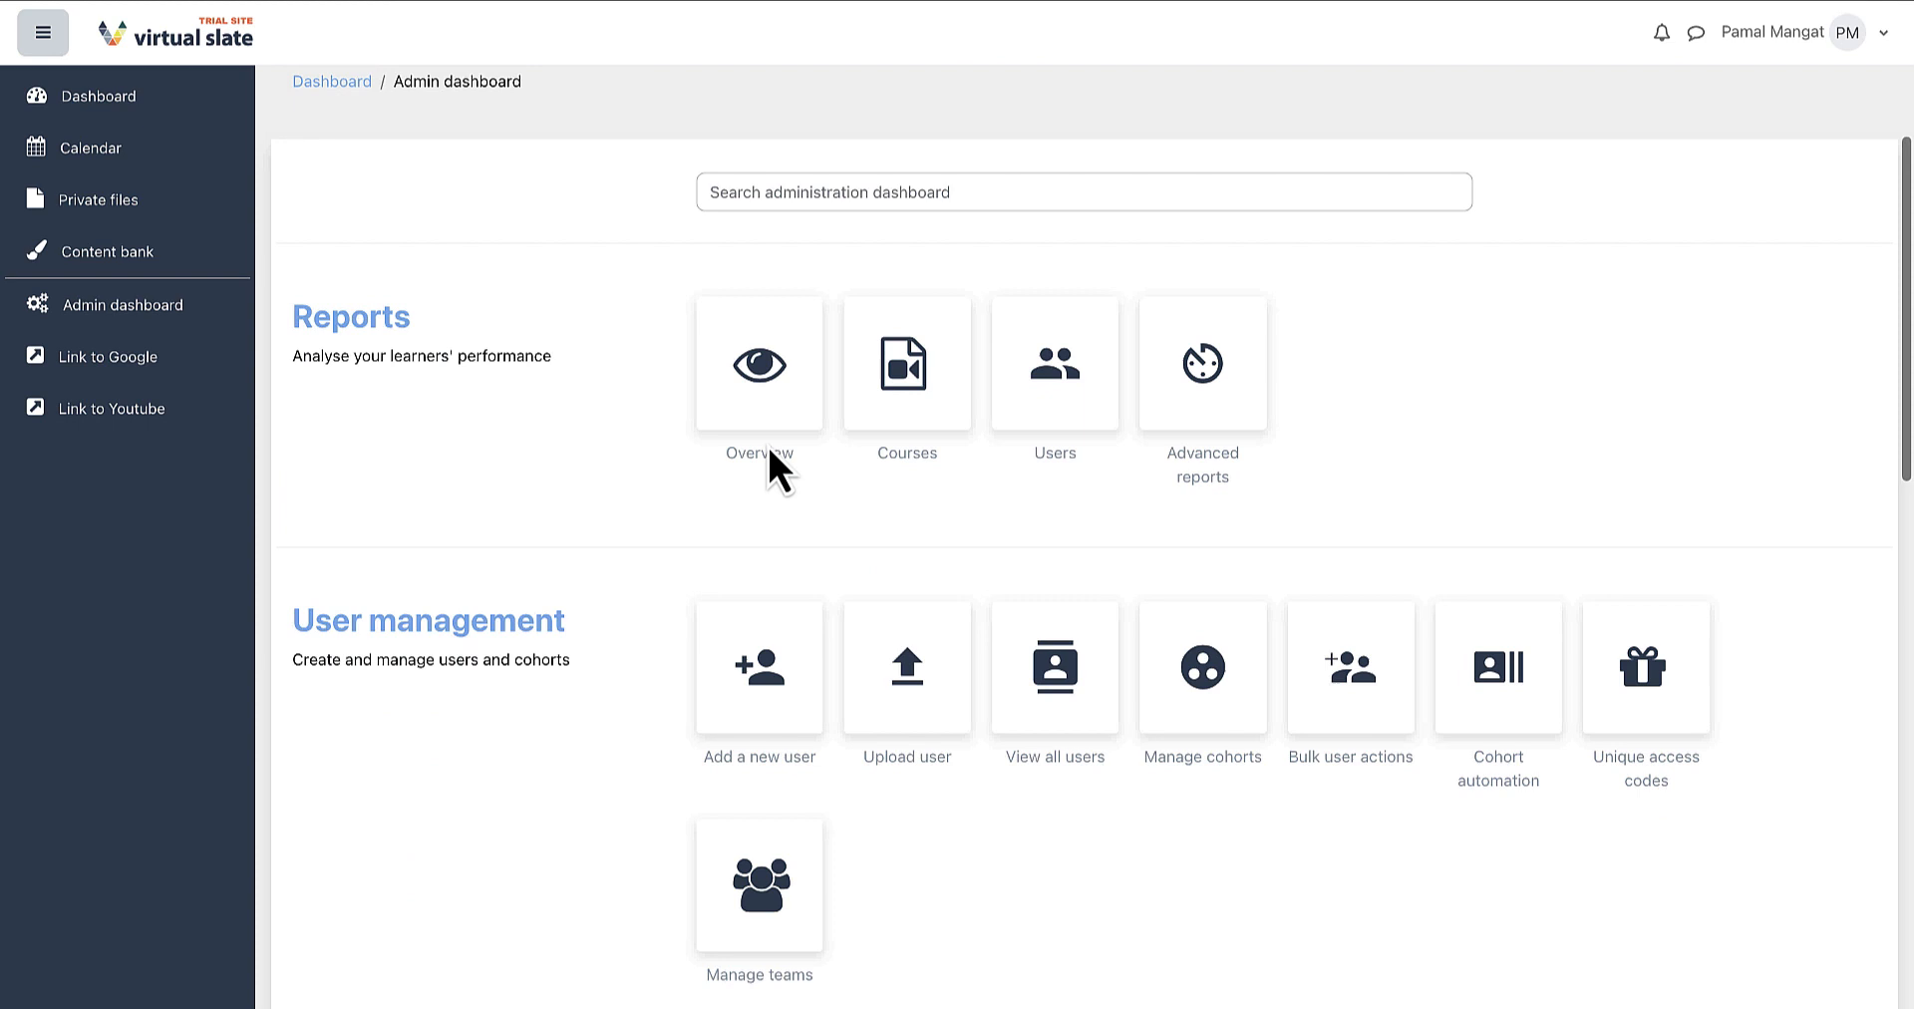
{"action": "scroll", "coordinate": [768, 445], "scroll_direction": "down", "scroll_amount": 5}
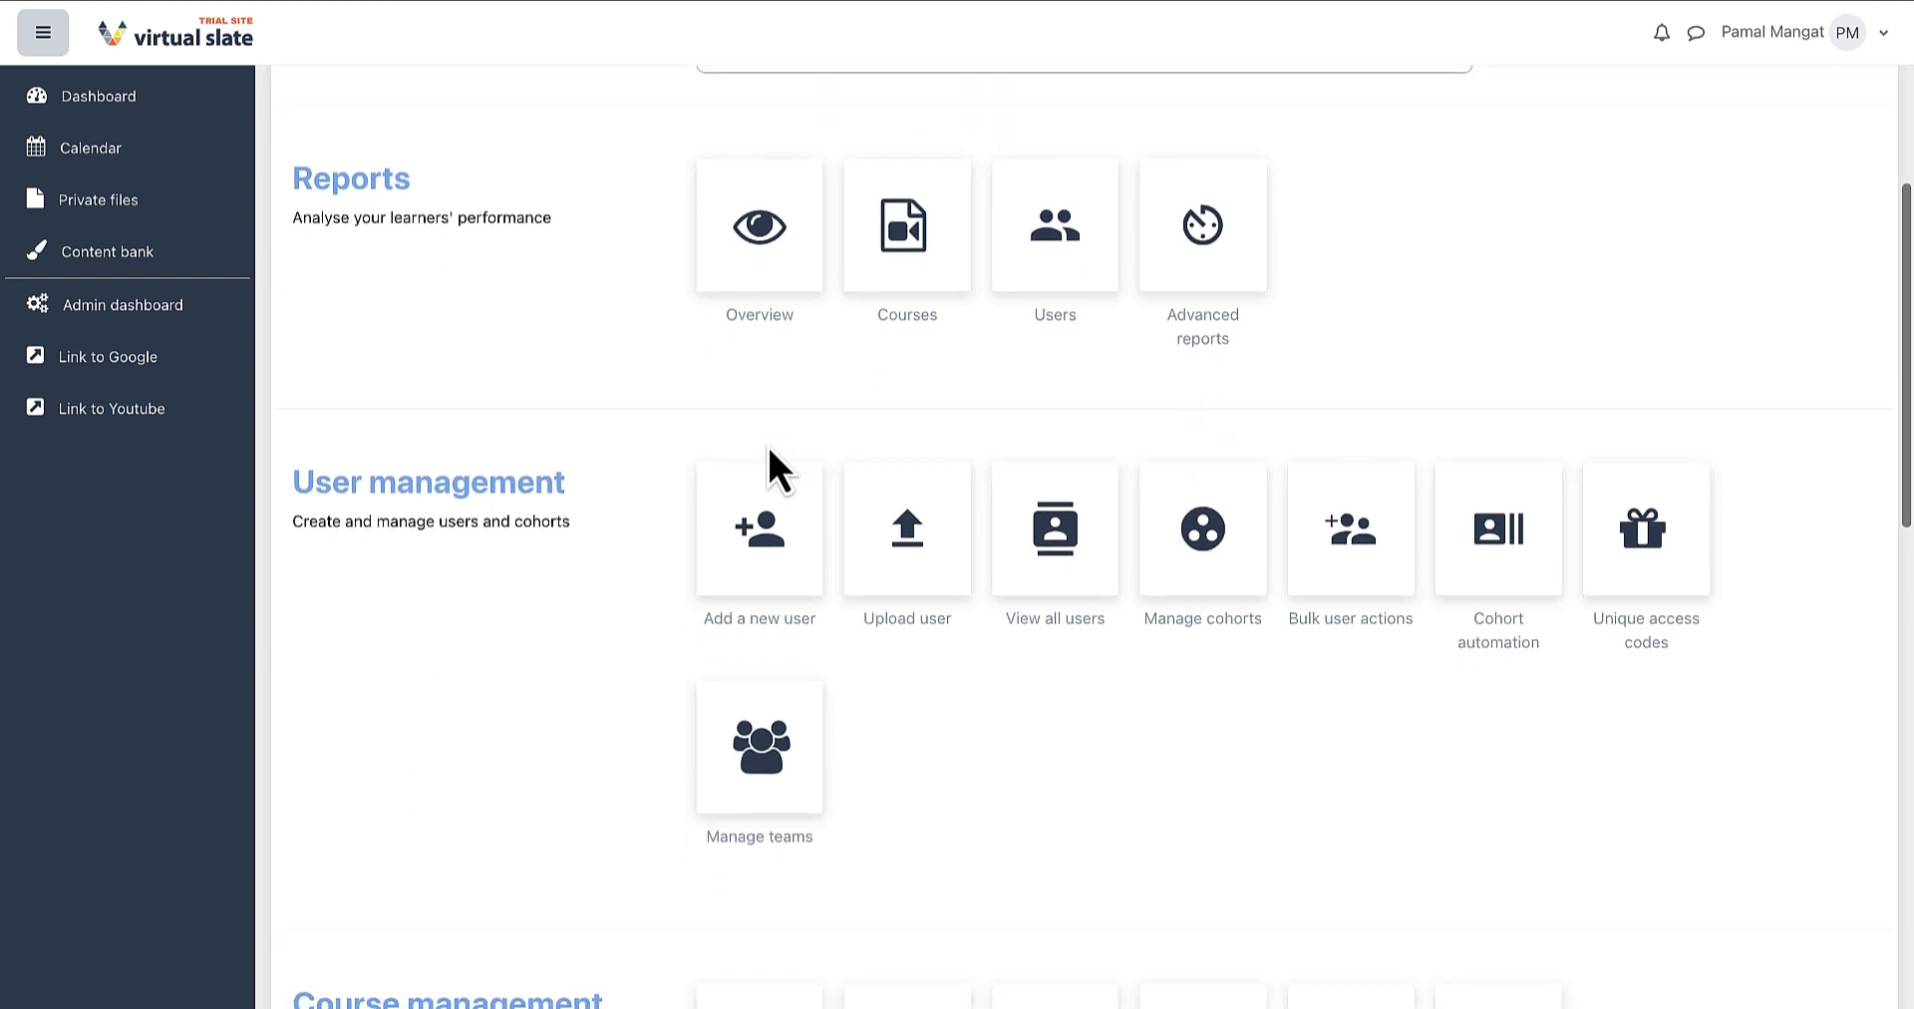
{"action": "scroll", "coordinate": [776, 464], "scroll_direction": "down", "scroll_amount": 9}
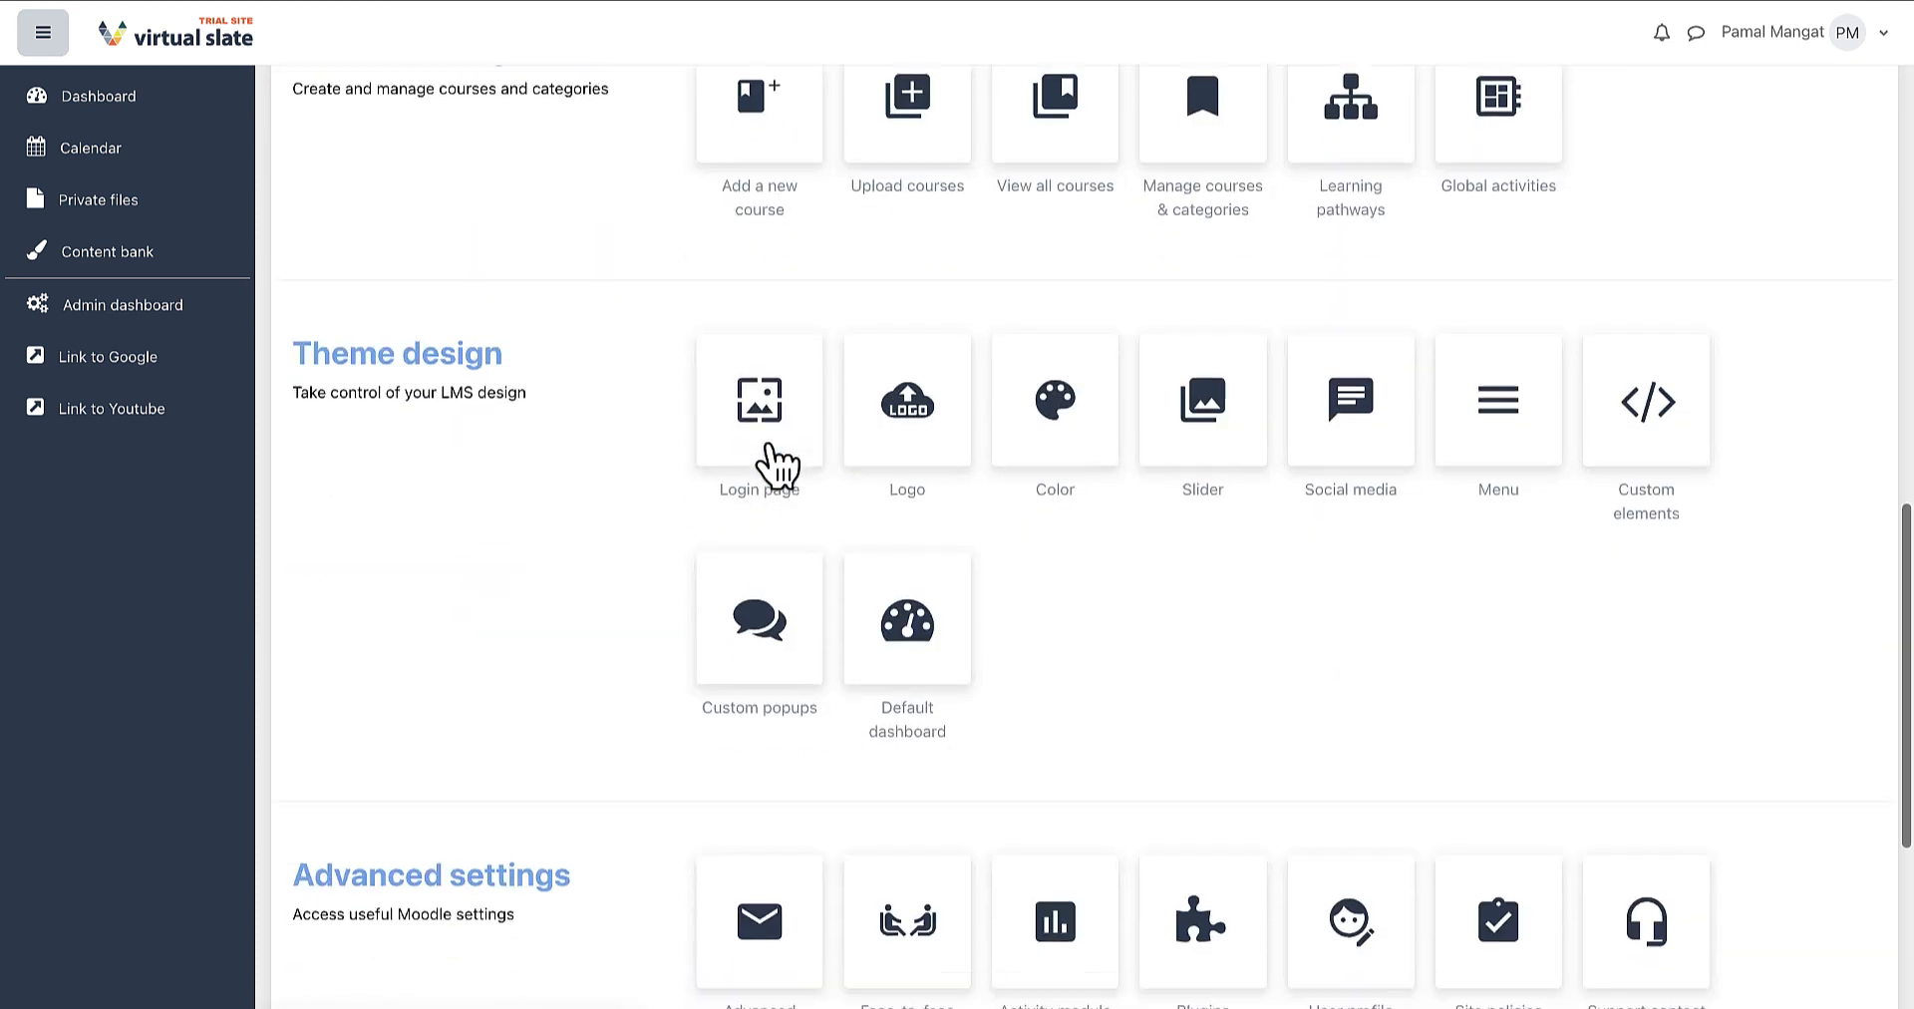
{"action": "scroll", "coordinate": [777, 464], "scroll_direction": "down", "scroll_amount": 1}
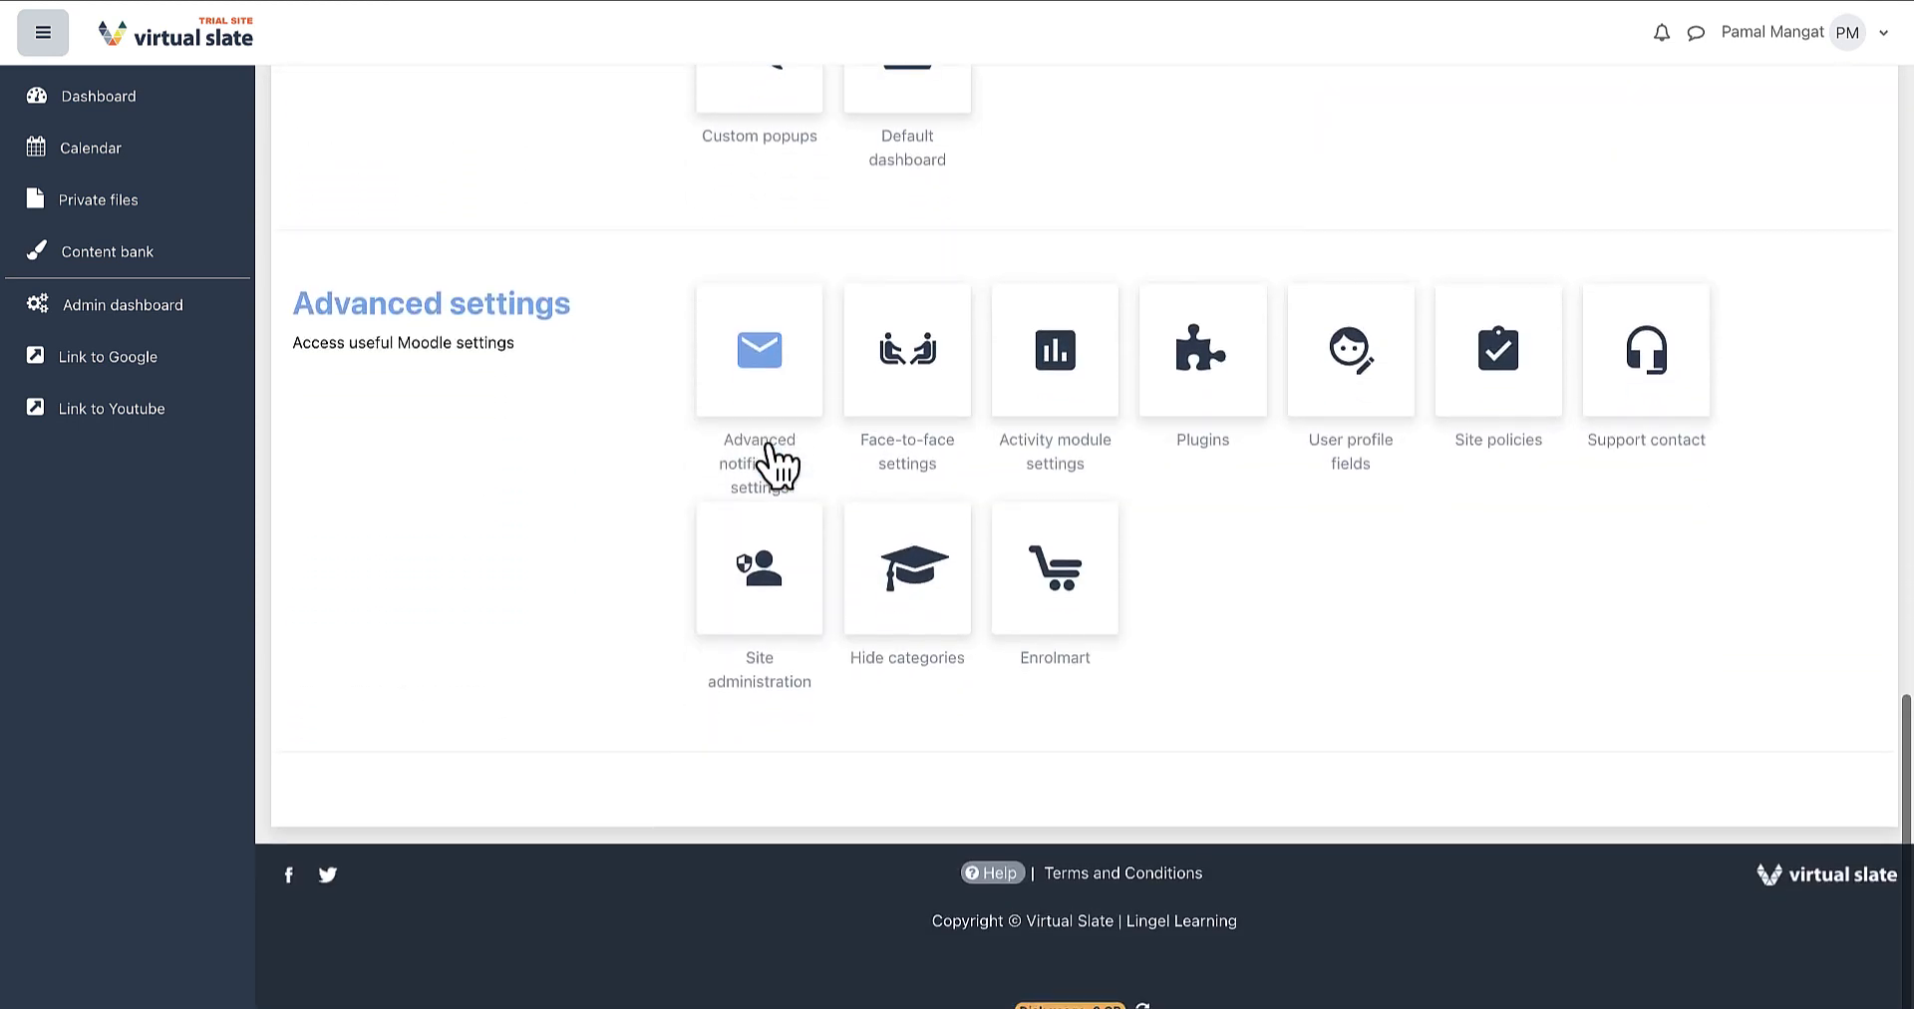